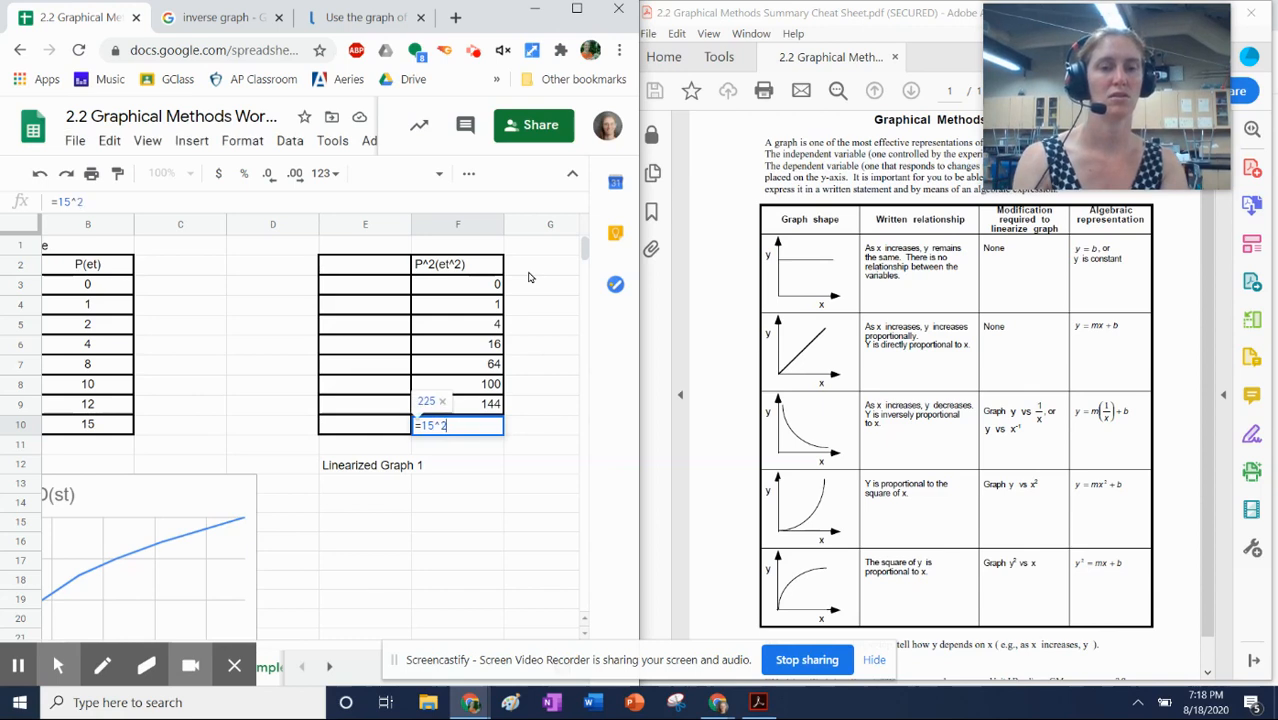
# - Complete the =15^2 entry in F10 and label the squared-values column y^2 in cell F1
pyautogui.press('Return')
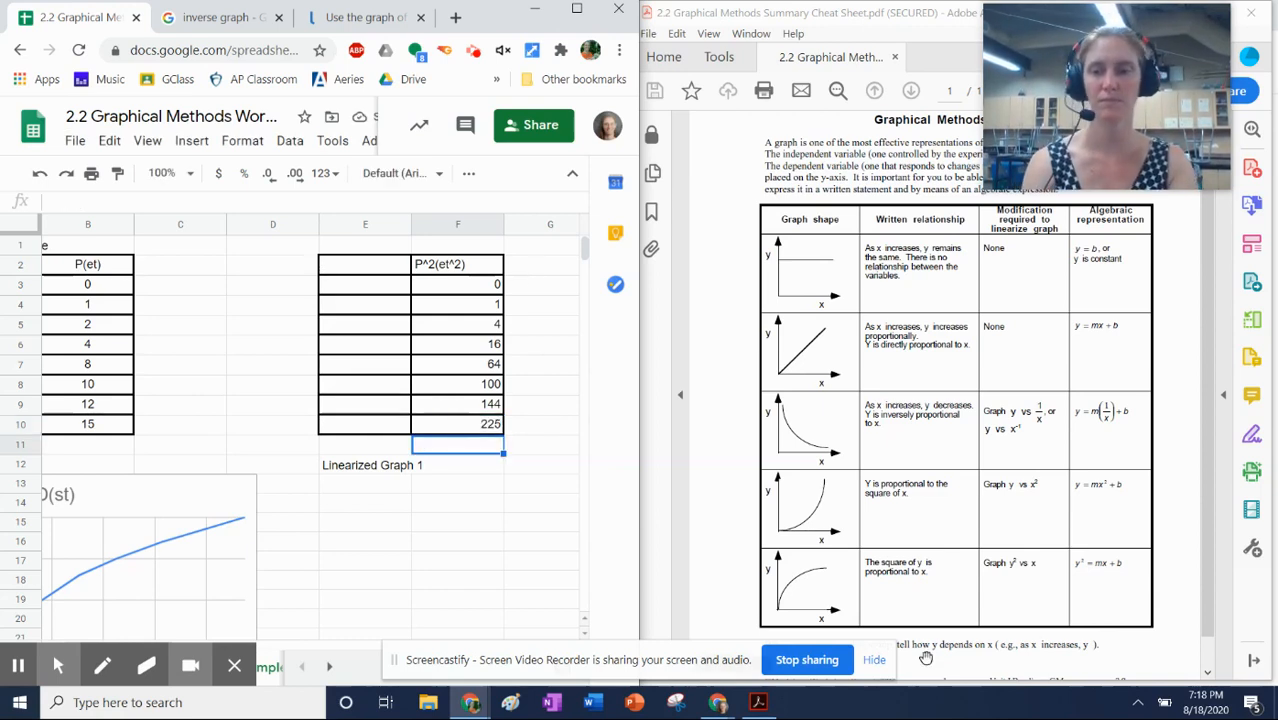
pyautogui.click(459, 245)
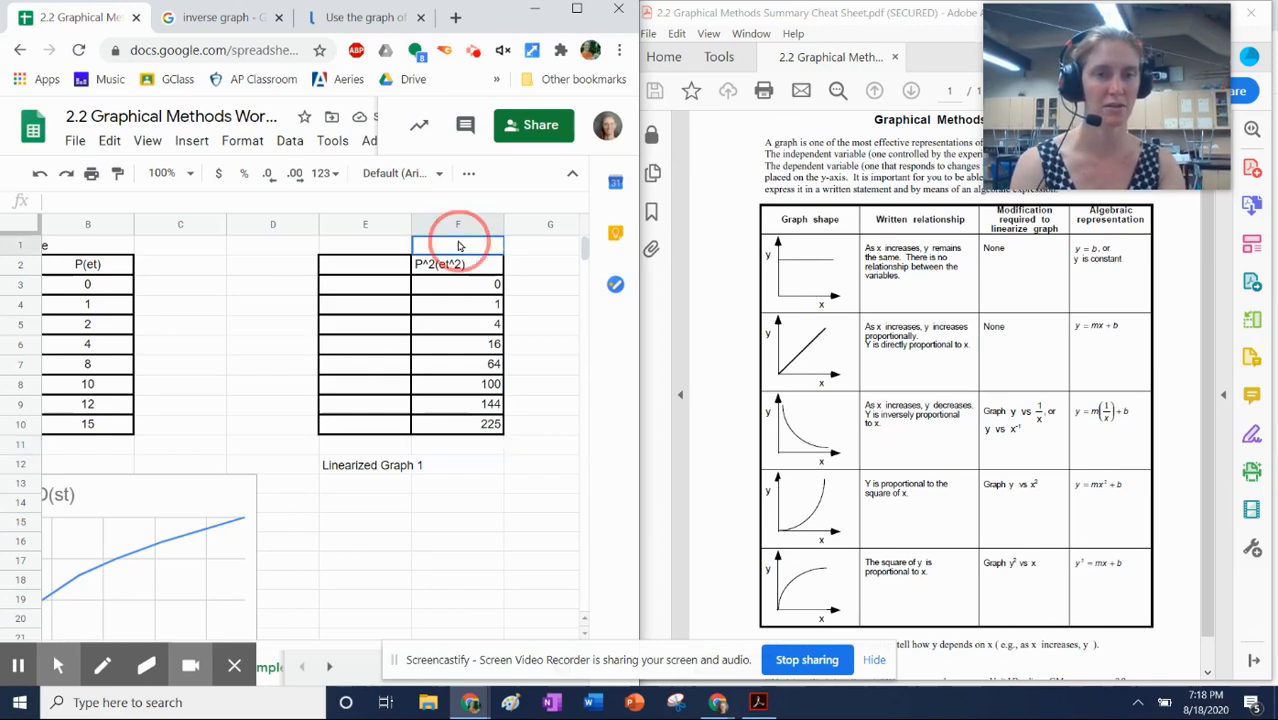
pyautogui.write('y')
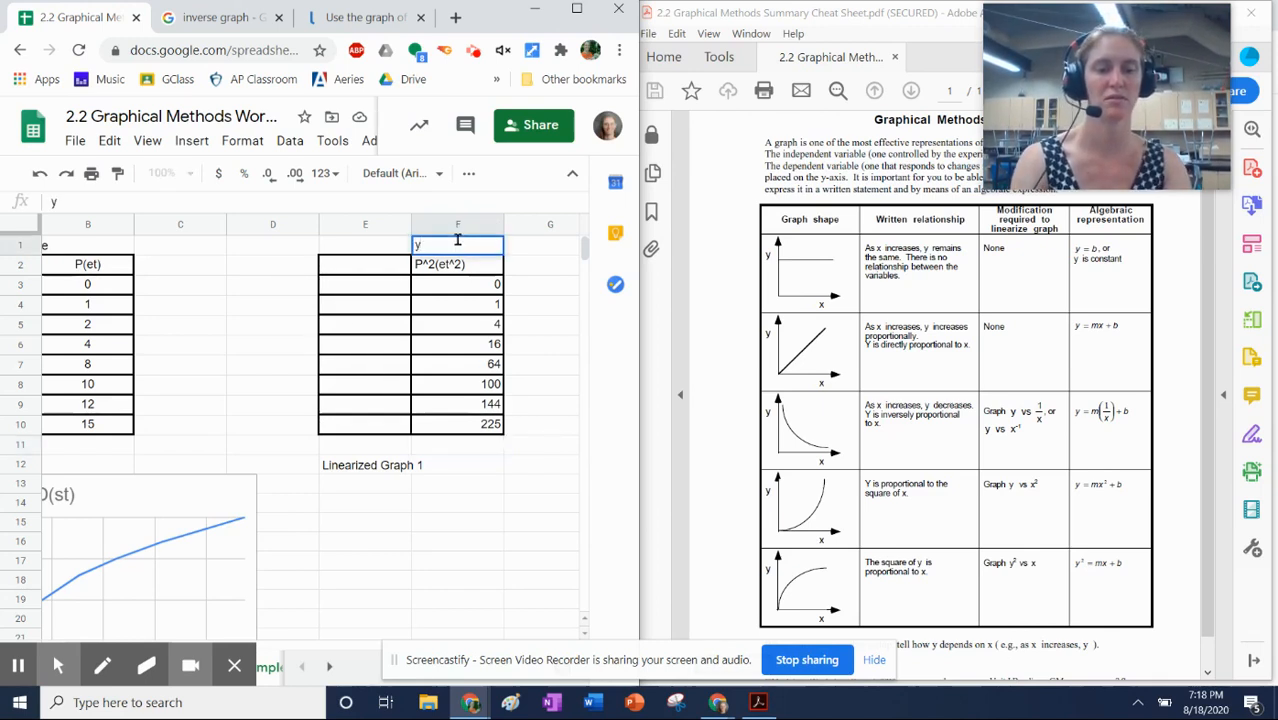
pyautogui.write('^2')
pyautogui.press('Return')
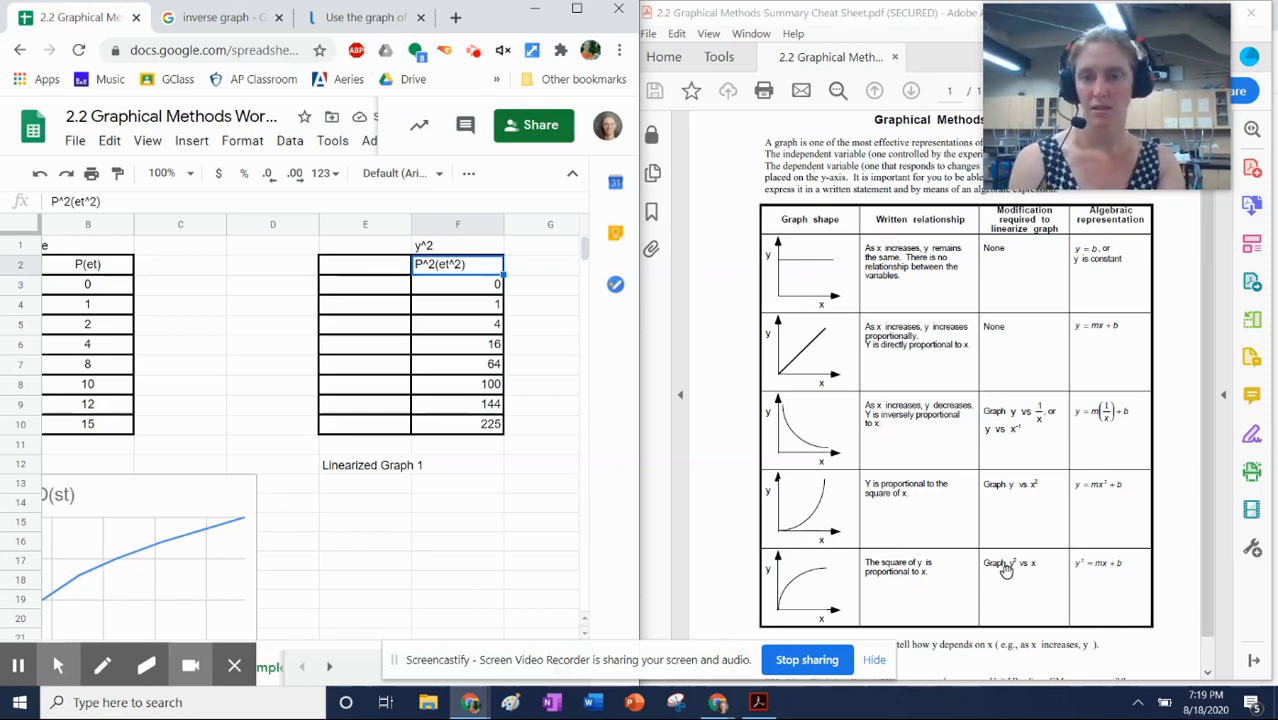
# - Highlight "y² vs x" in the last row of the cheat sheet, and copy the worksheet's D(st) column, A2:A10
pyautogui.moveTo(1009, 563); pyautogui.dragTo(1042, 566)
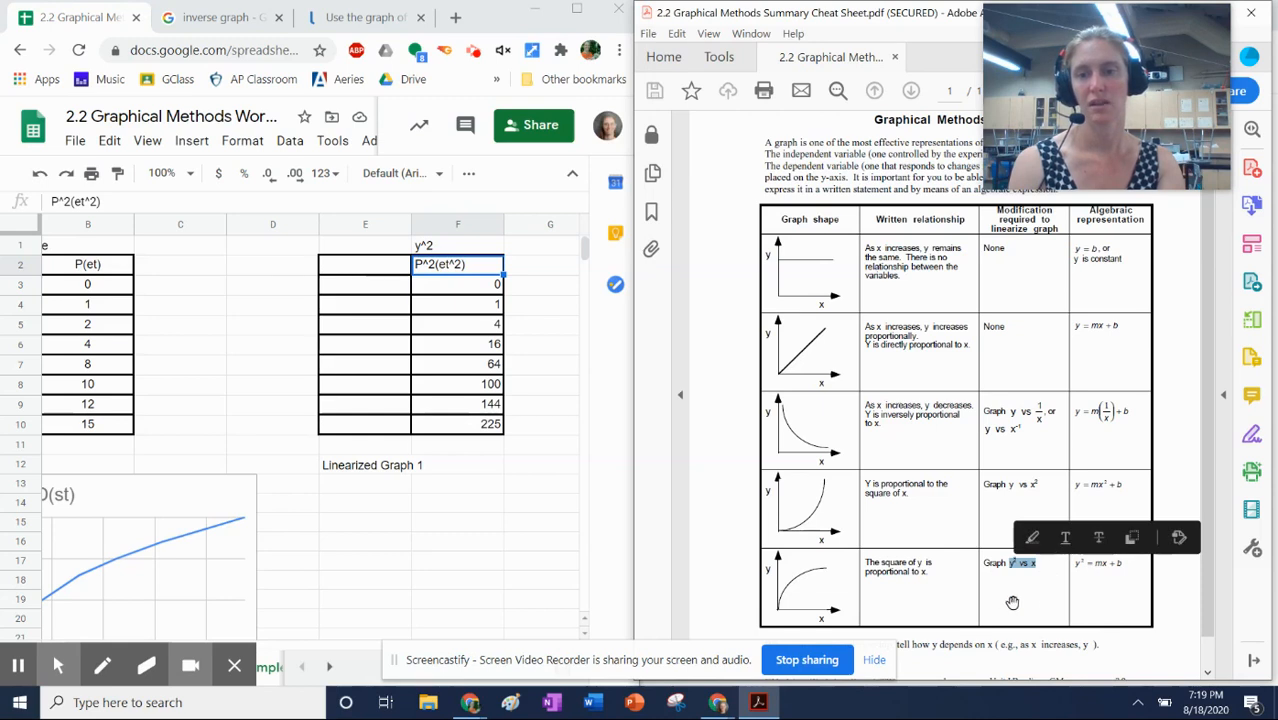
pyautogui.click(385, 272)
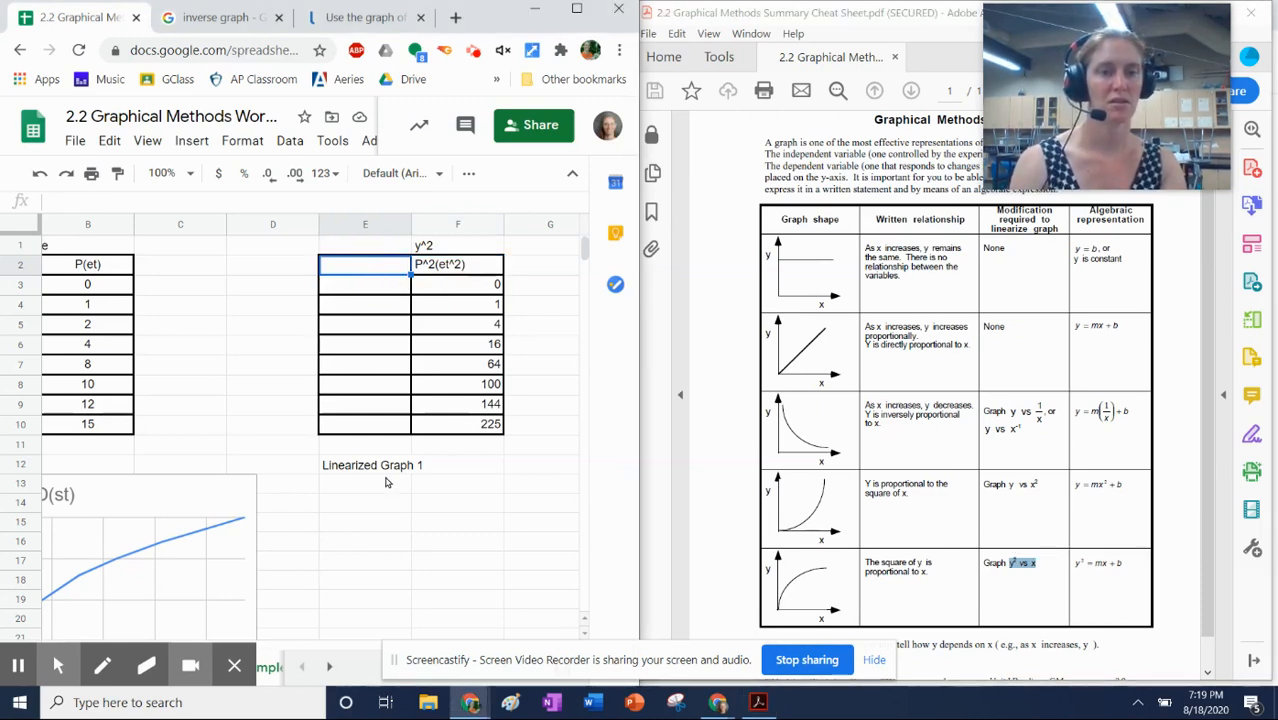
pyautogui.press('Left')
pyautogui.press('Left')
pyautogui.press('Left')
pyautogui.press('Left')
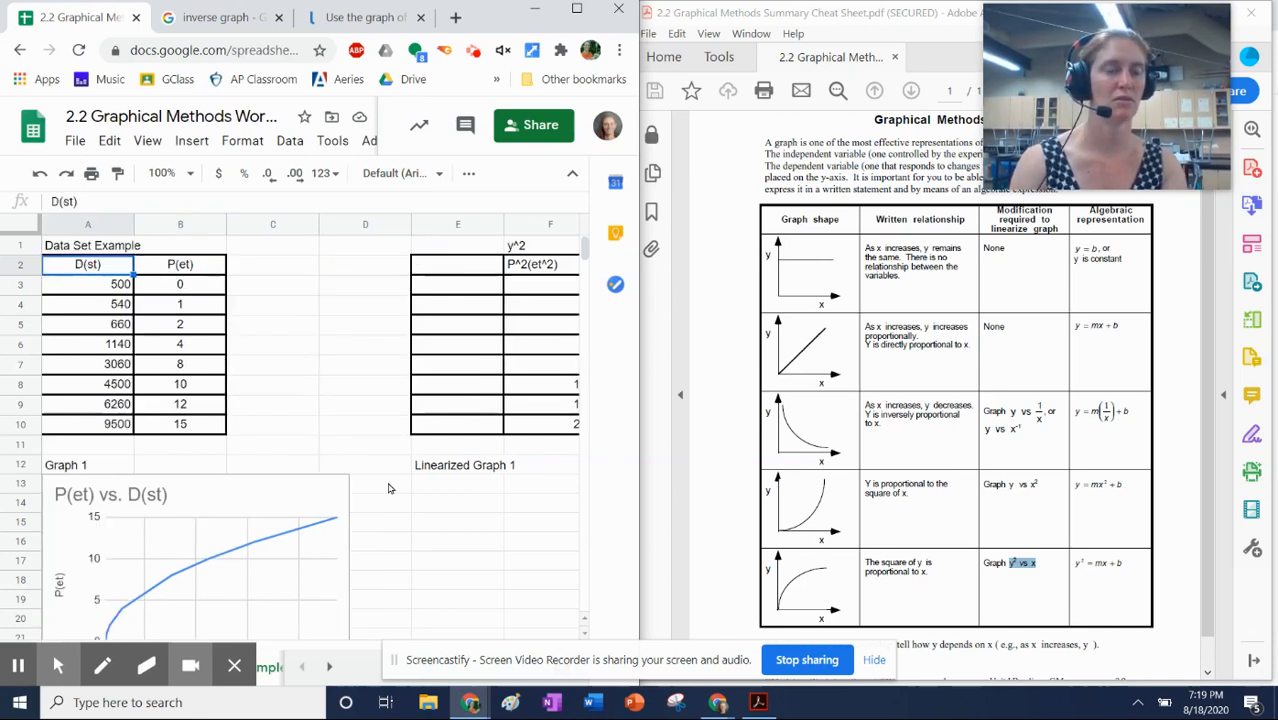
pyautogui.hotkey('shift', 'Down')
pyautogui.hotkey('shift', 'Down')
pyautogui.hotkey('shift', 'Down')
pyautogui.hotkey('shift', 'Down')
pyautogui.hotkey('shift', 'Down')
pyautogui.hotkey('shift', 'Down')
pyautogui.hotkey('shift', 'Down')
pyautogui.hotkey('shift', 'Down')
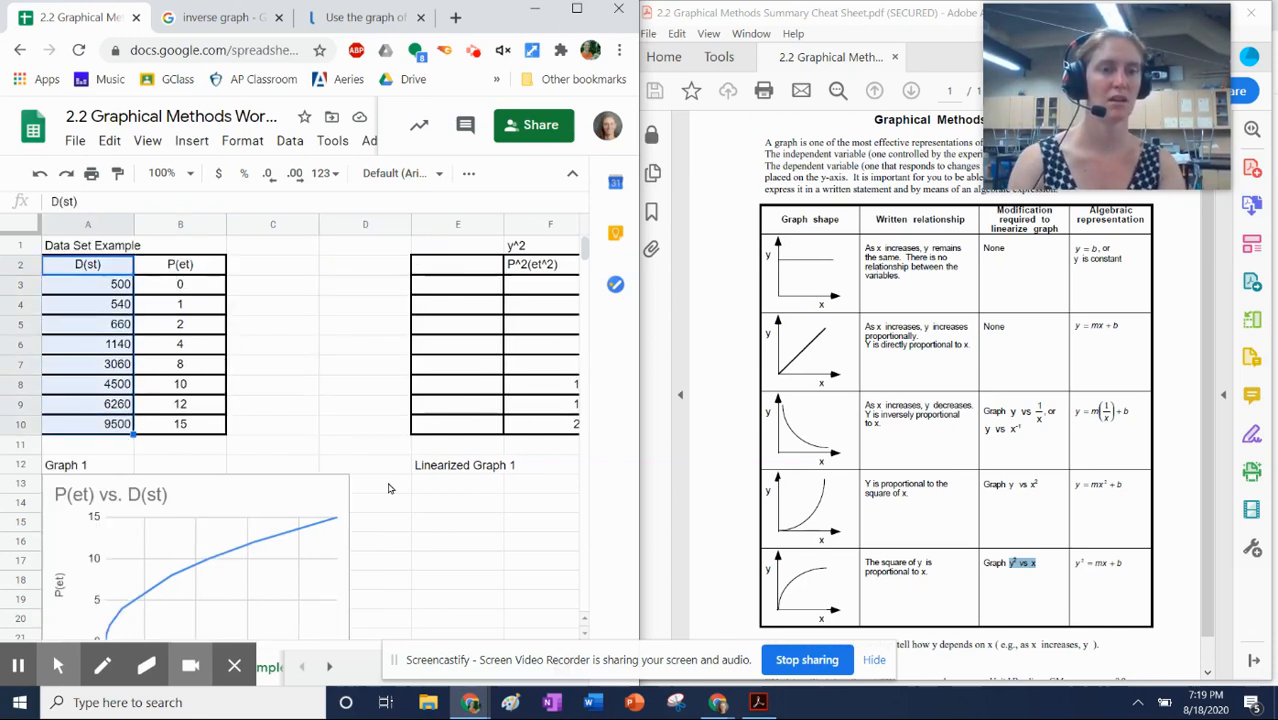
pyautogui.hotkey('ctrl', 'c')
# - Paste the copied D(st) column into the blank column beside the P^2(et^2) values, starting at E2
pyautogui.press('Right')
pyautogui.press('Right')
pyautogui.press('Right')
pyautogui.press('Right')
pyautogui.press('Right')
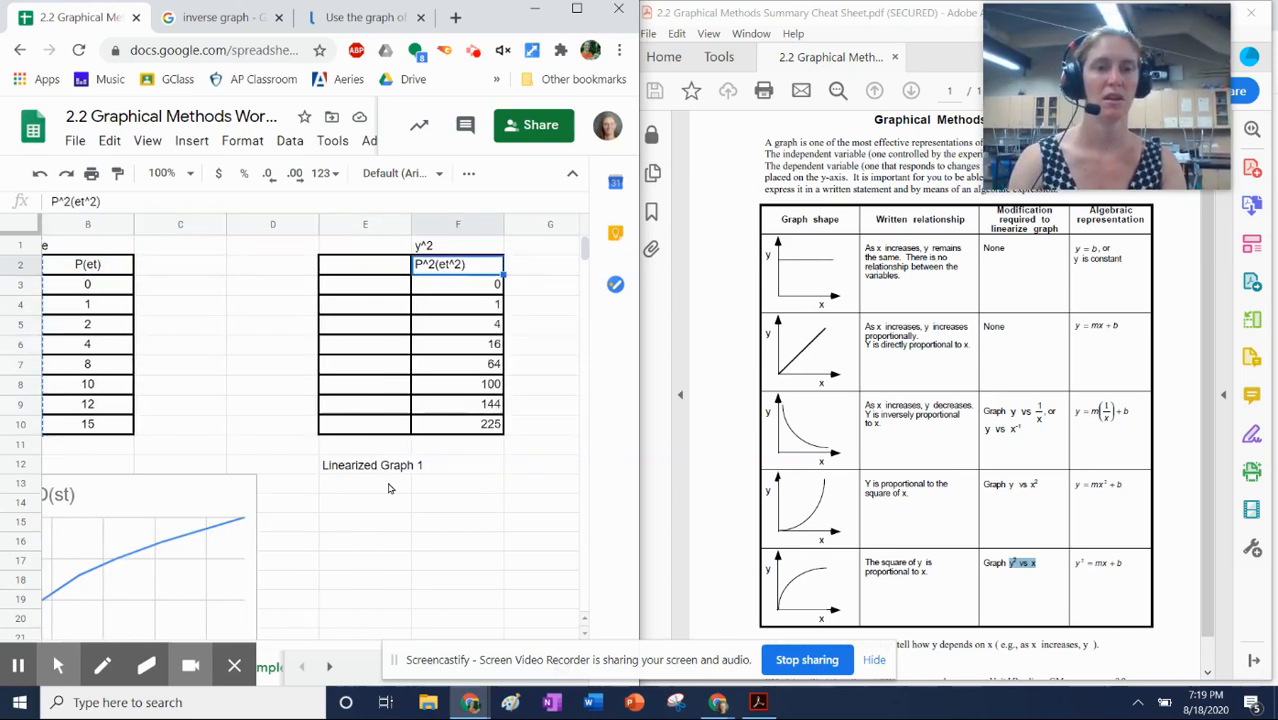
pyautogui.press('Left')
pyautogui.hotkey('ctrl', 'v')
pyautogui.press('Left')
pyautogui.press('Left')
pyautogui.press('Left')
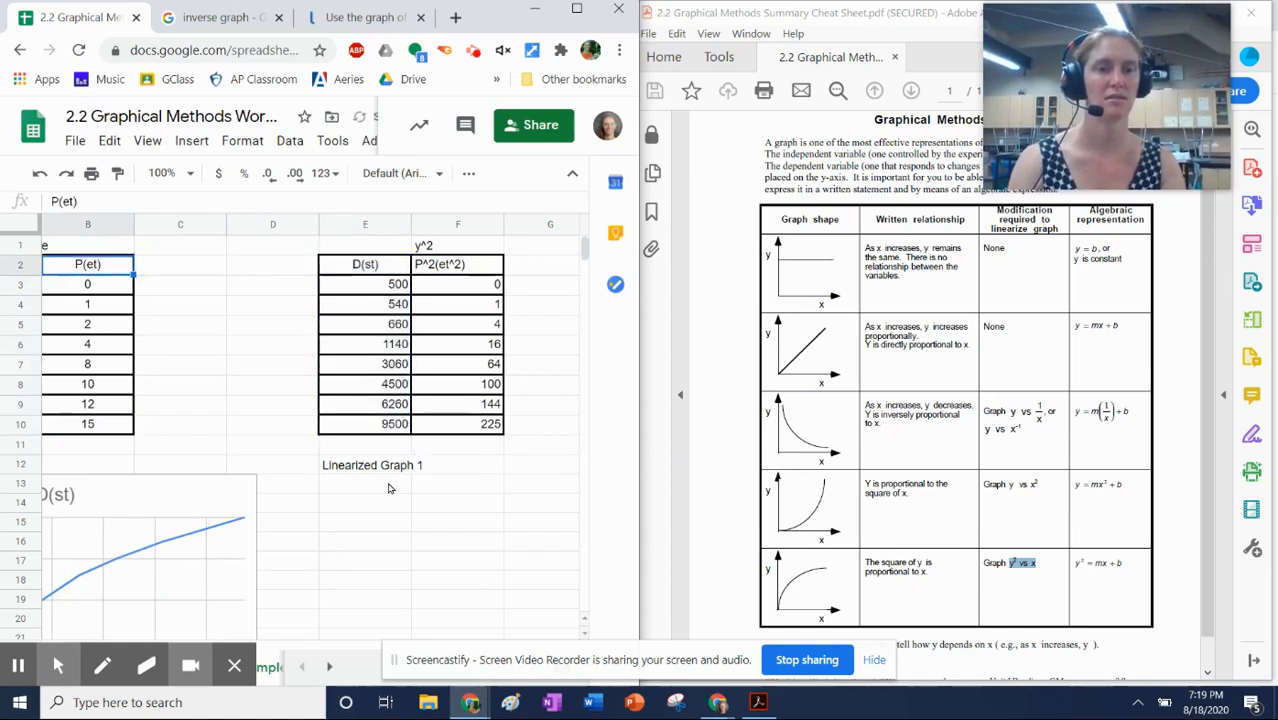
pyautogui.hscroll(-1, 390, 488)
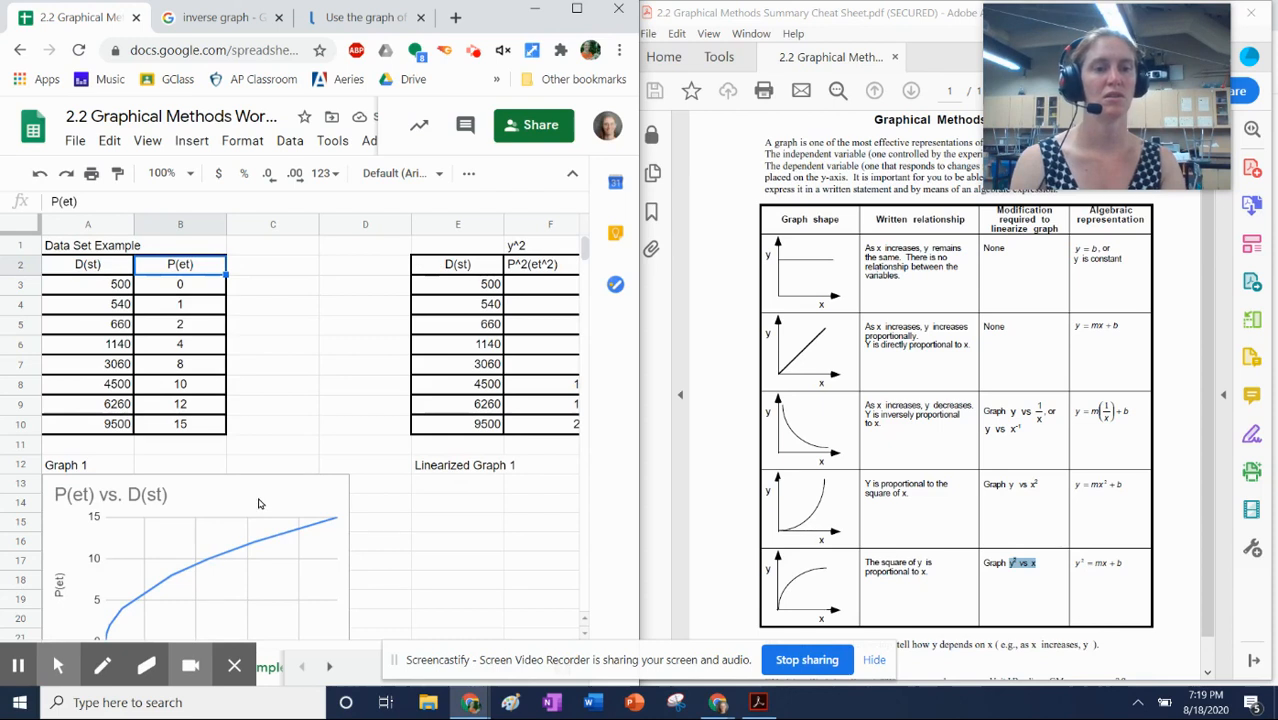
# - Insert a chart from the D(st) and P^2(et^2) data in E2:F10 and make it a scatter chart
pyautogui.click(488, 269)
pyautogui.press('Right')
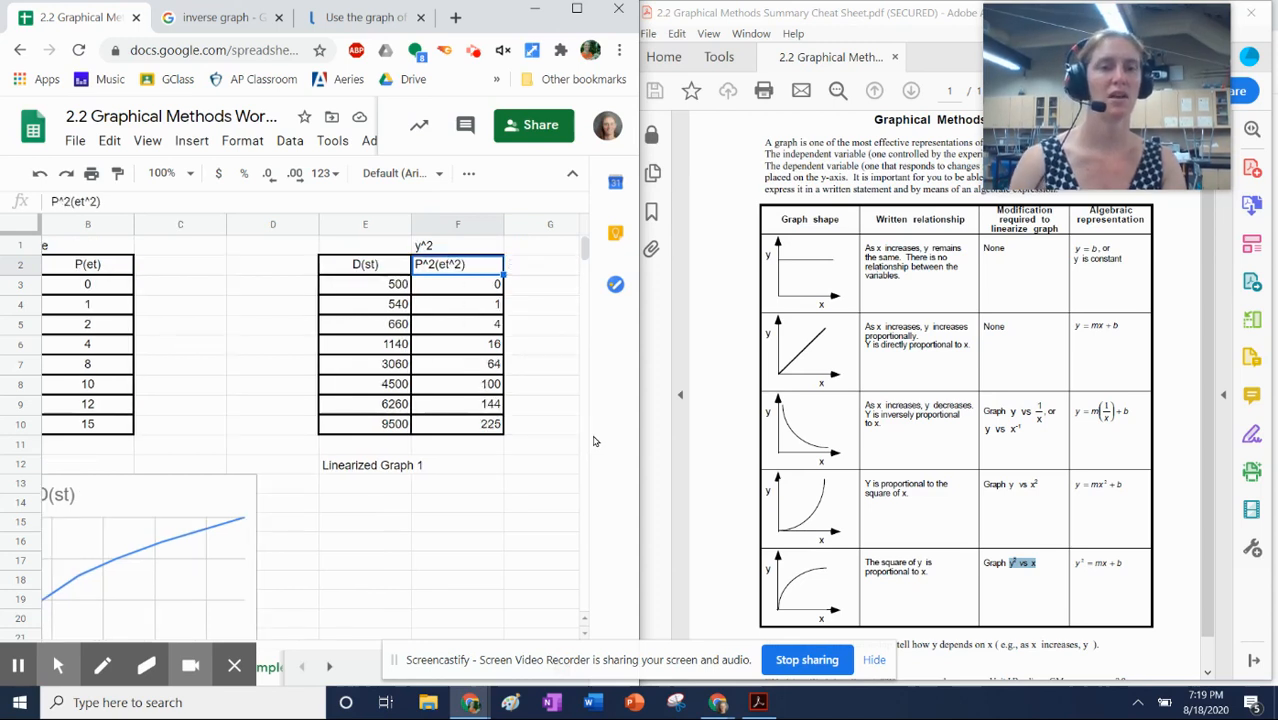
pyautogui.click(397, 270)
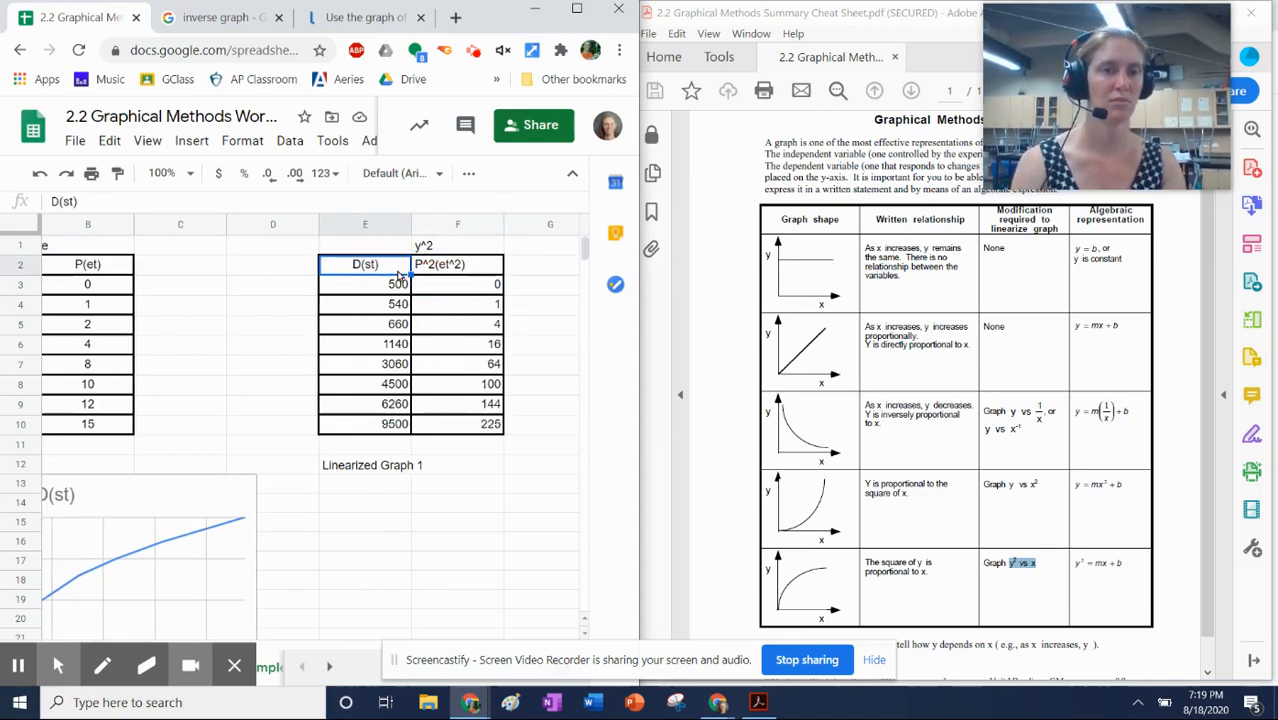
pyautogui.moveTo(399, 268); pyautogui.dragTo(485, 432)
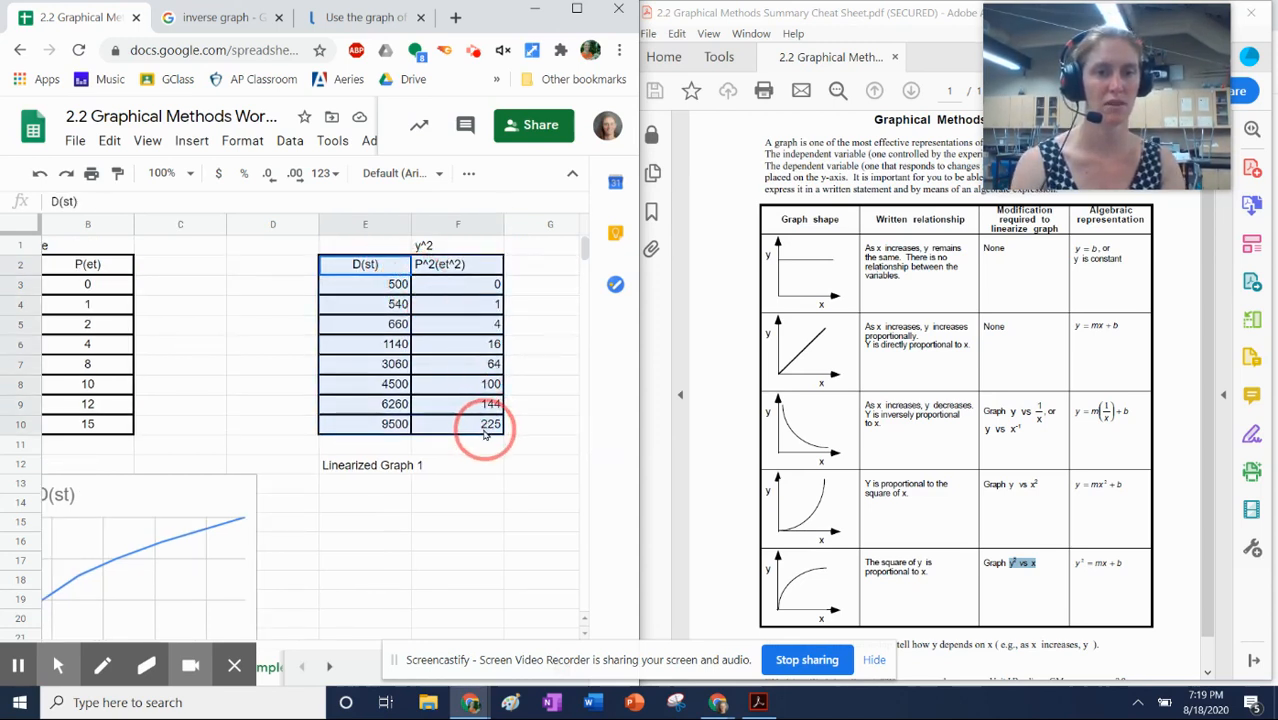
pyautogui.click(192, 141)
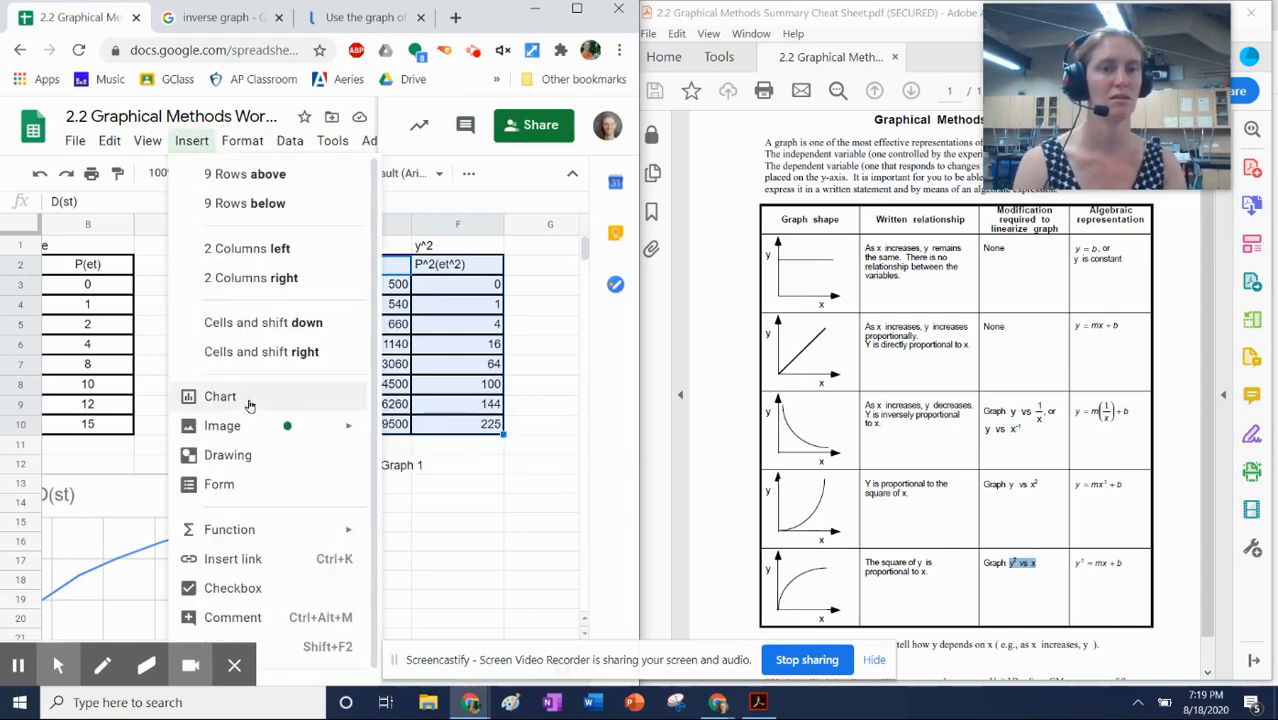
pyautogui.press('Escape')
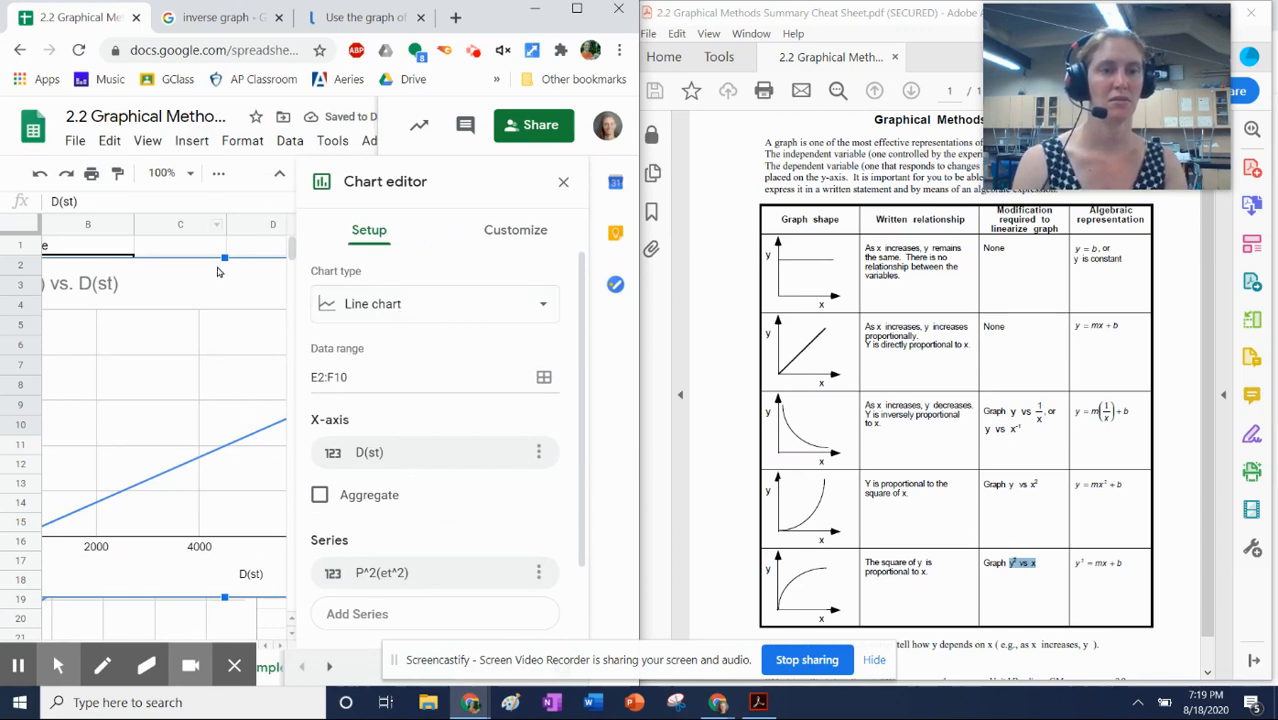
pyautogui.click(495, 311)
pyautogui.click(468, 412)
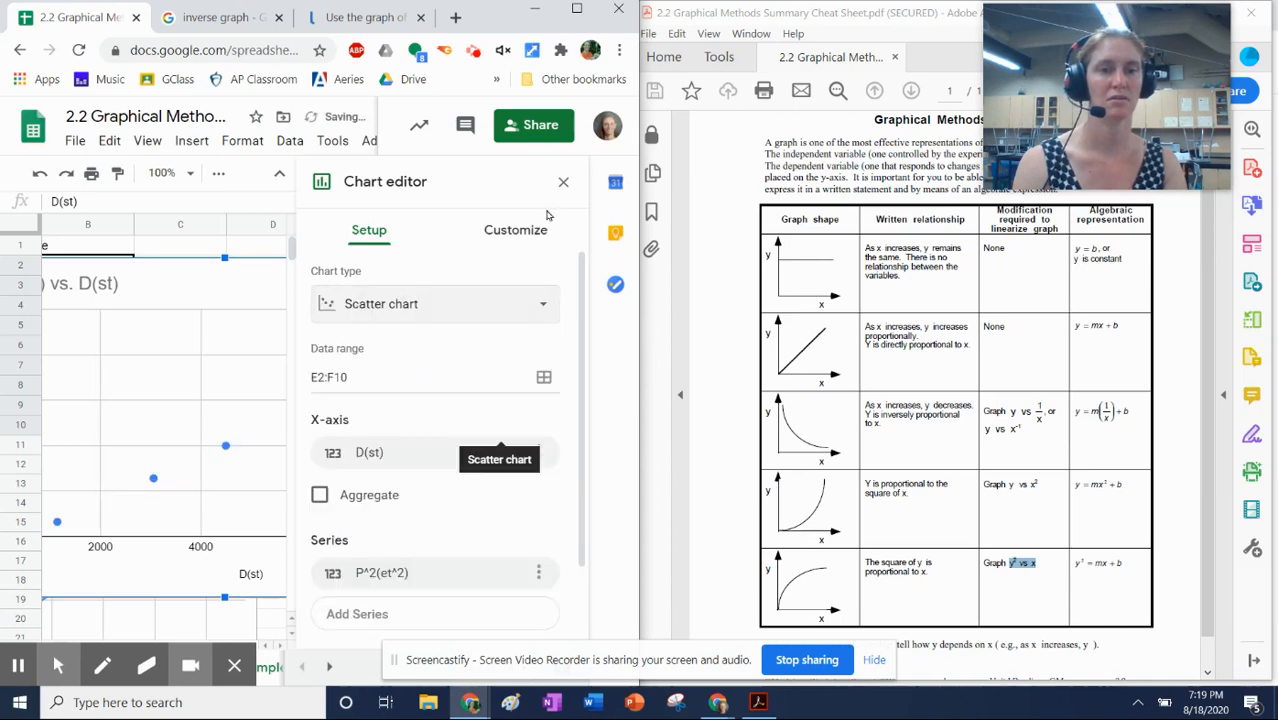
pyautogui.click(564, 188)
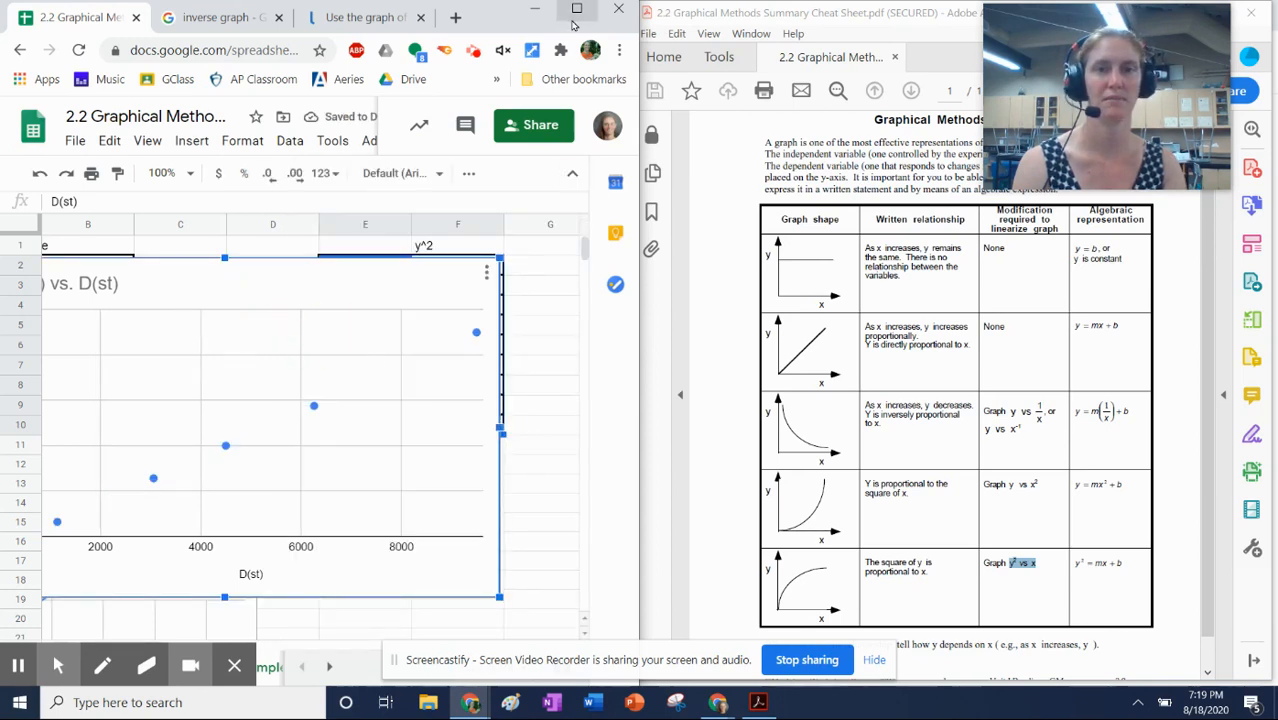
# - Maximize the spreadsheet window and move the scatter chart below the Linearized Graph 1 label
pyautogui.click(573, 20)
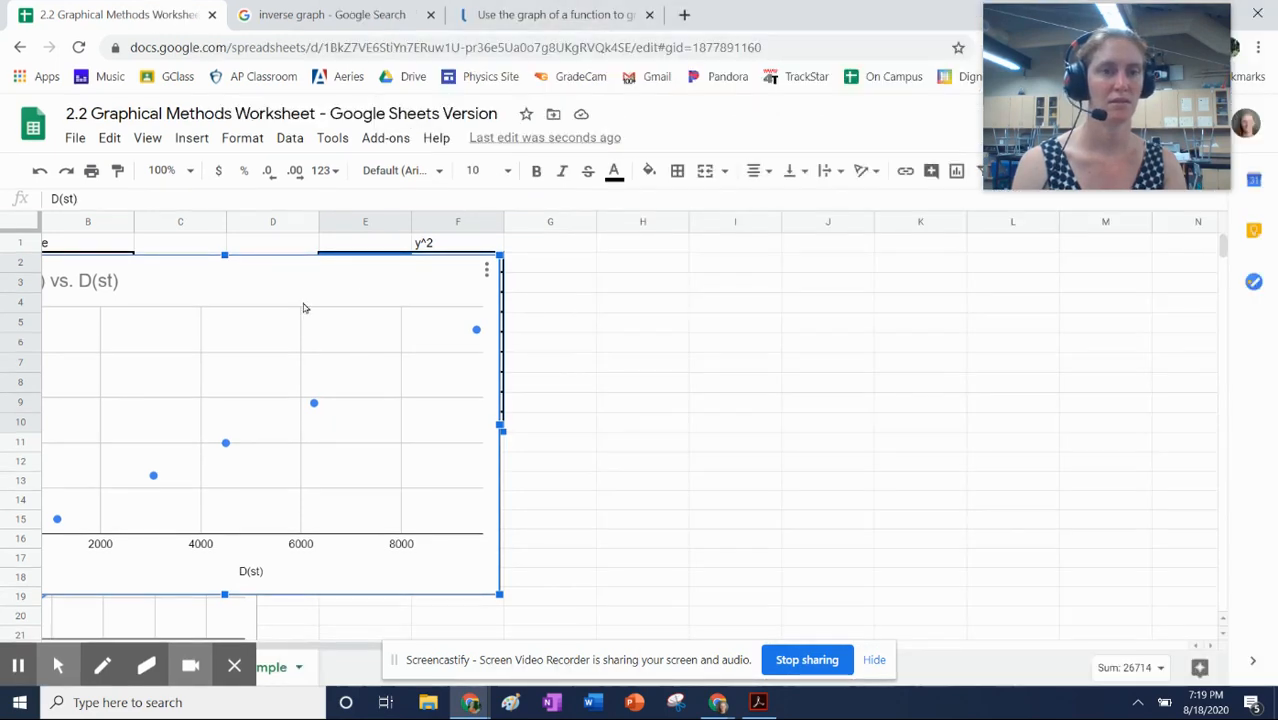
pyautogui.moveTo(330, 646); pyautogui.dragTo(285, 645)
pyautogui.moveTo(290, 298); pyautogui.dragTo(678, 520)
pyautogui.scroll(-3, 979, 362)
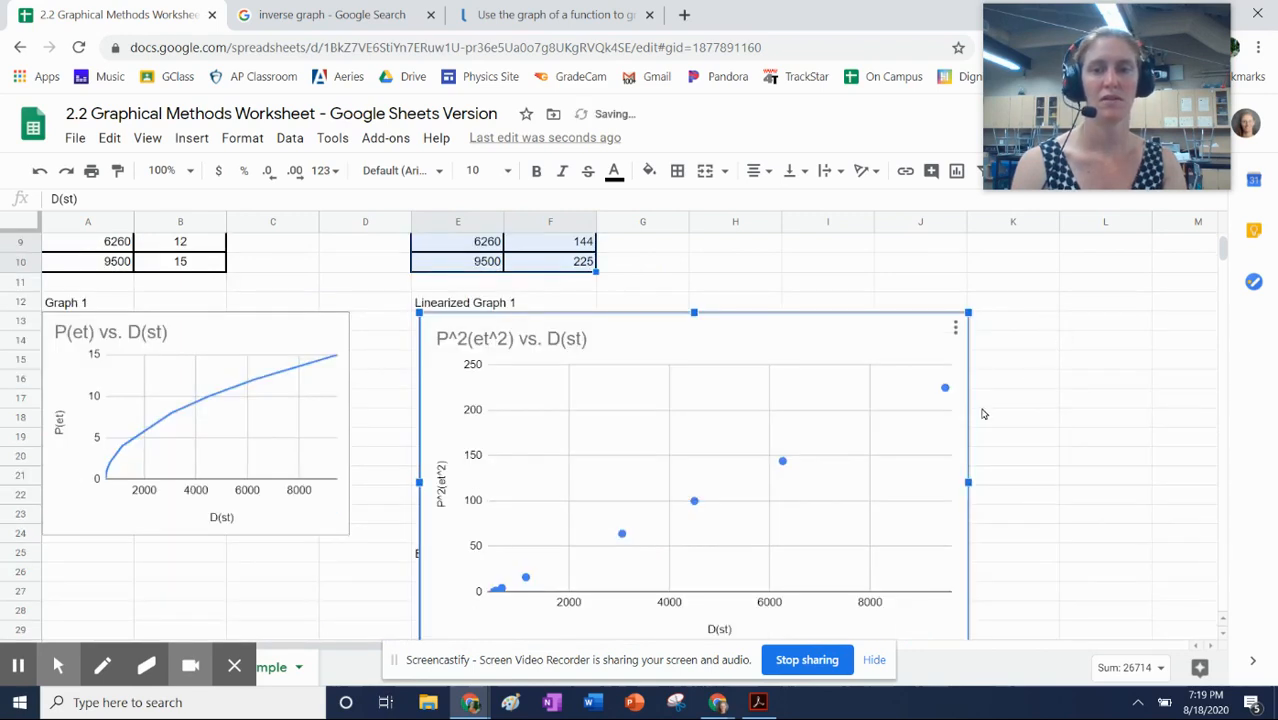
# - Resize the scatter chart and align it directly under the Linearized Graph 1 label, spanning about columns E to I
pyautogui.moveTo(967, 312); pyautogui.dragTo(722, 465)
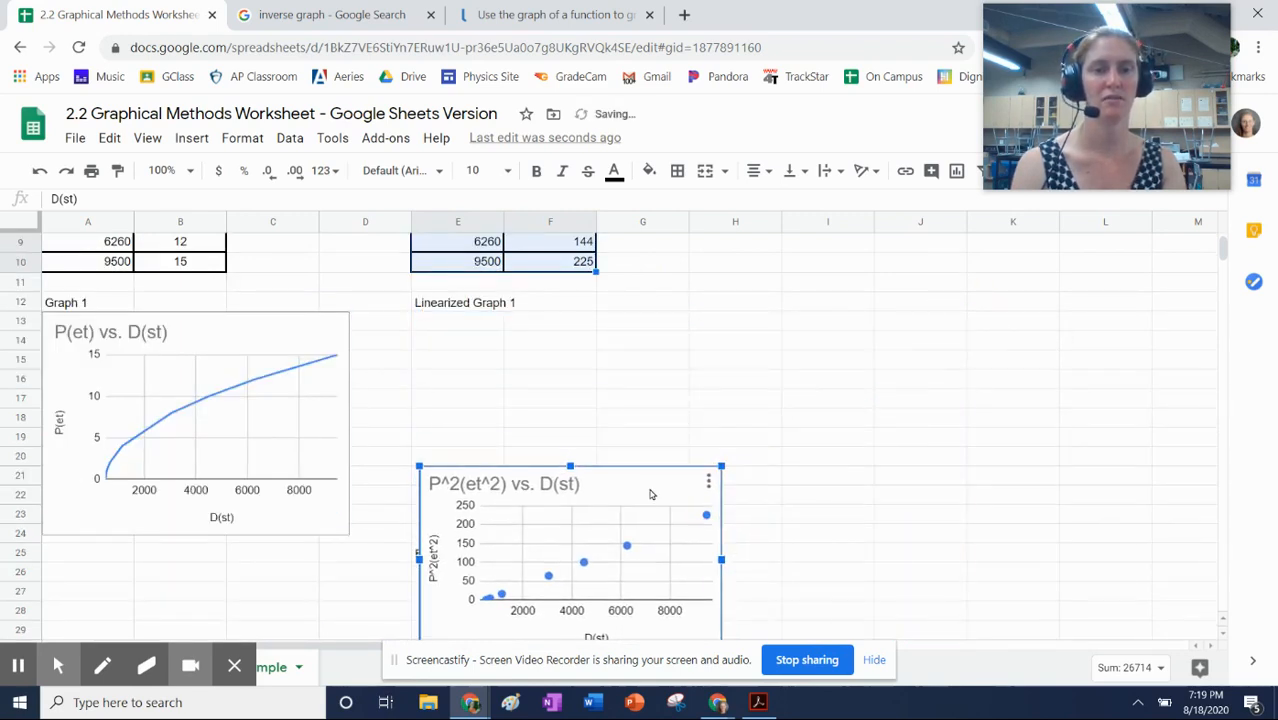
pyautogui.moveTo(651, 493); pyautogui.dragTo(643, 324)
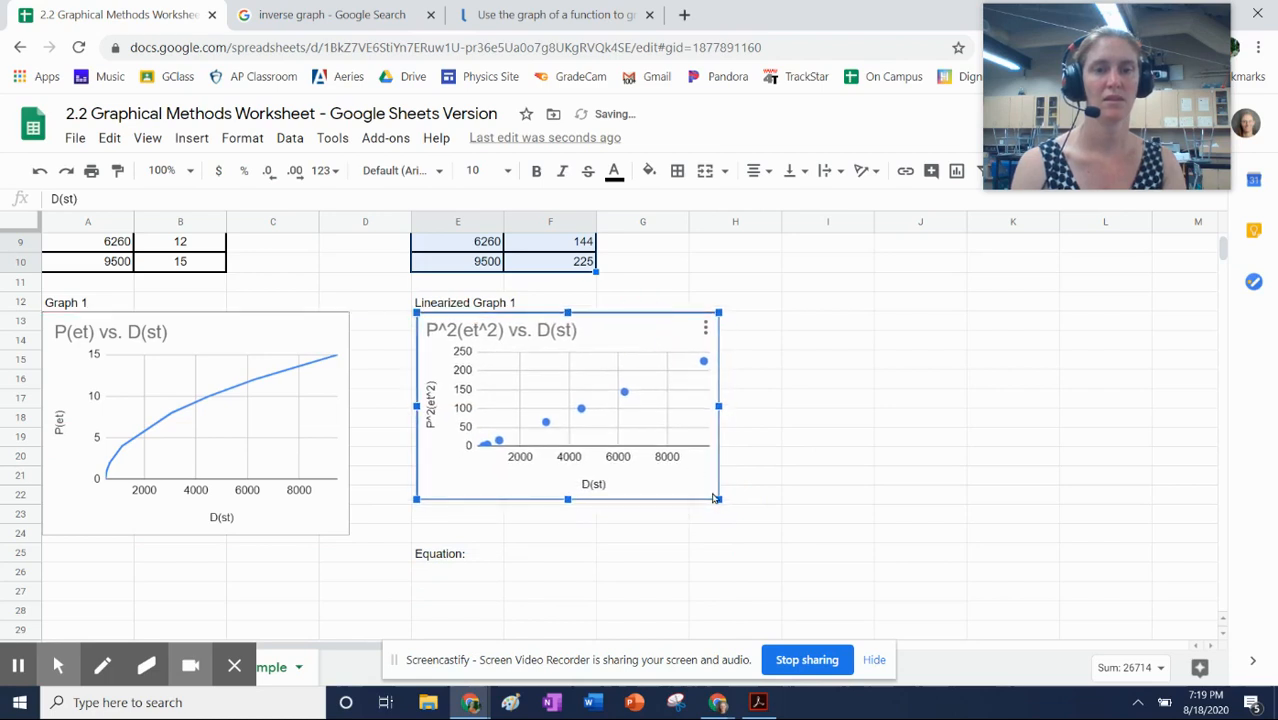
pyautogui.moveTo(718, 500); pyautogui.dragTo(813, 591)
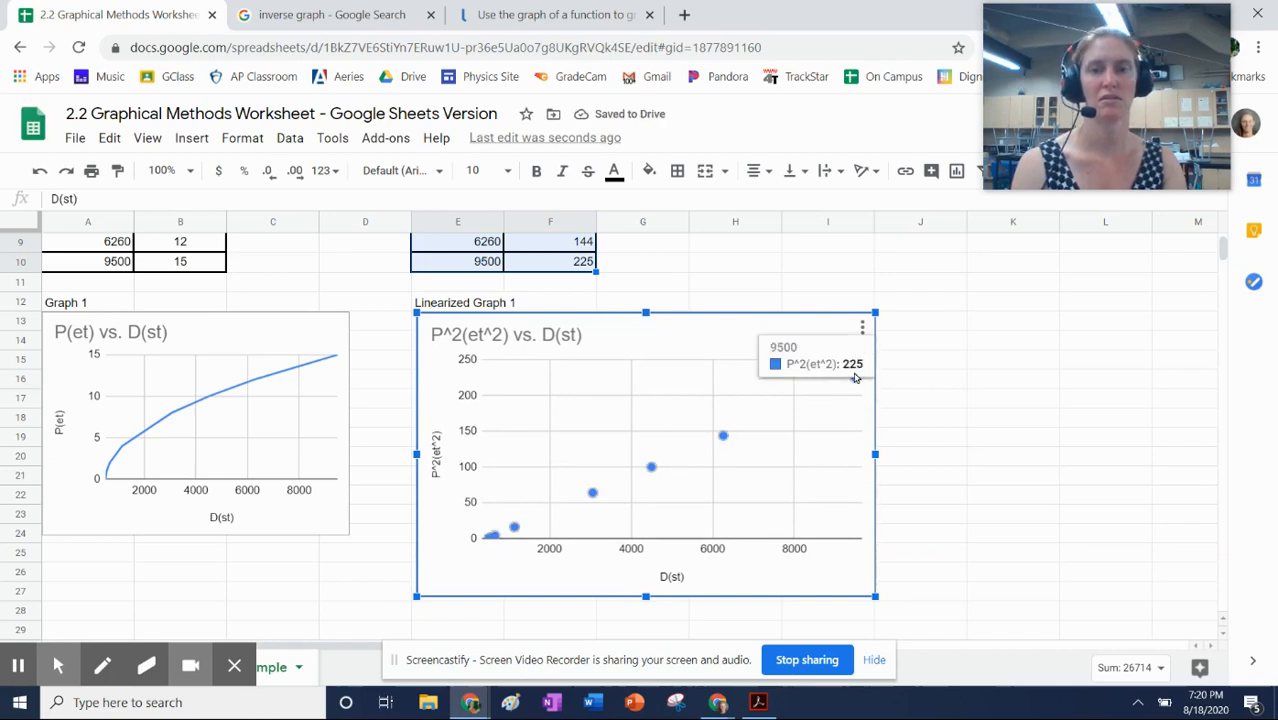
pyautogui.moveTo(725, 442)
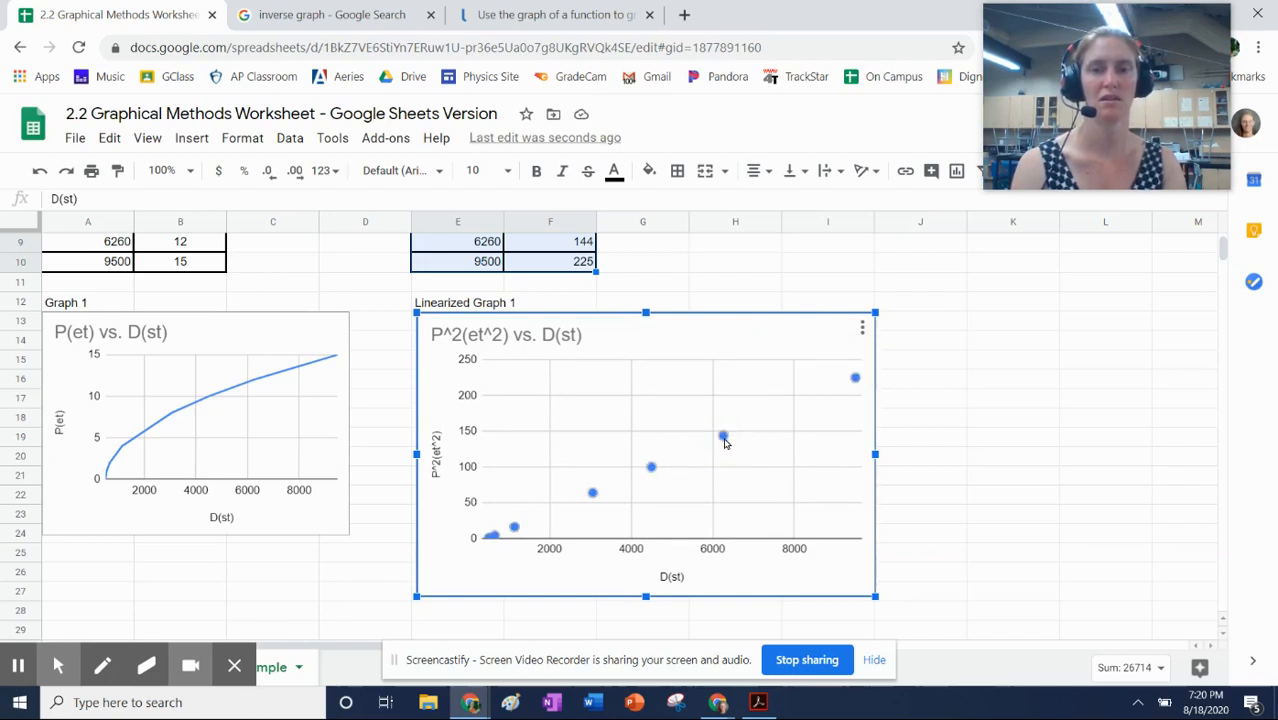
pyautogui.rightClick(725, 442)
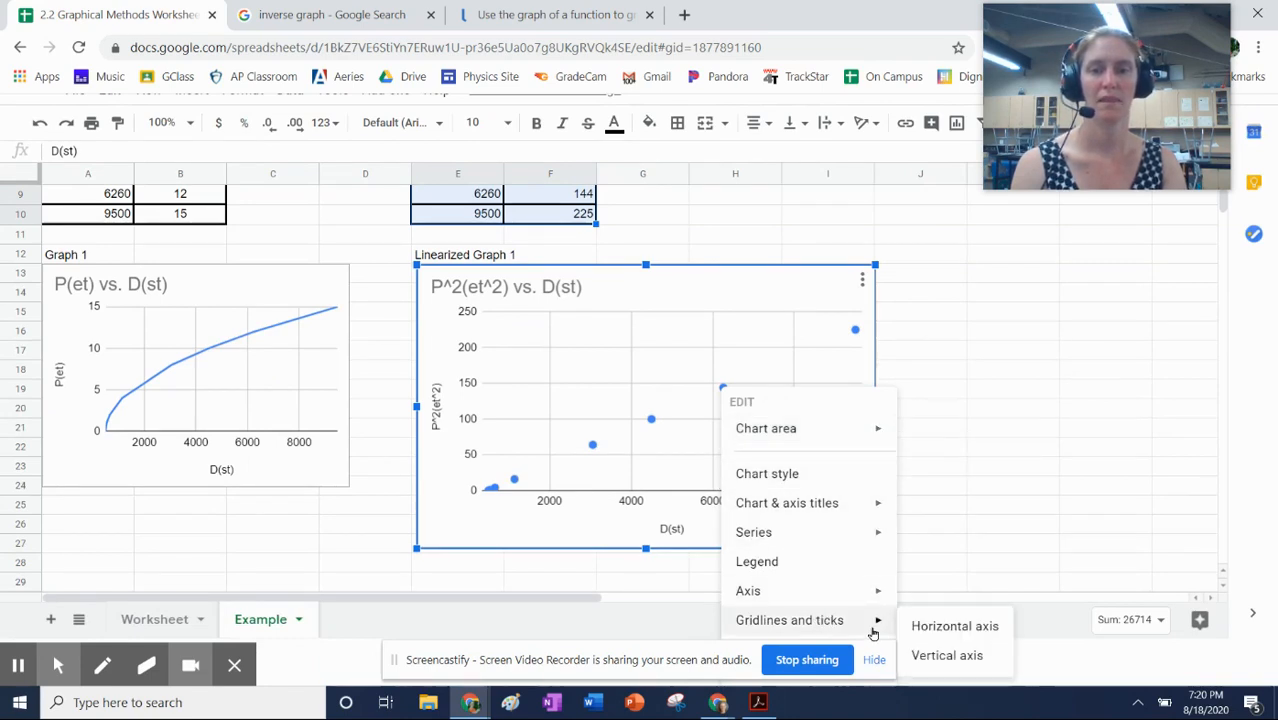
pyautogui.scroll(-1, 962, 520)
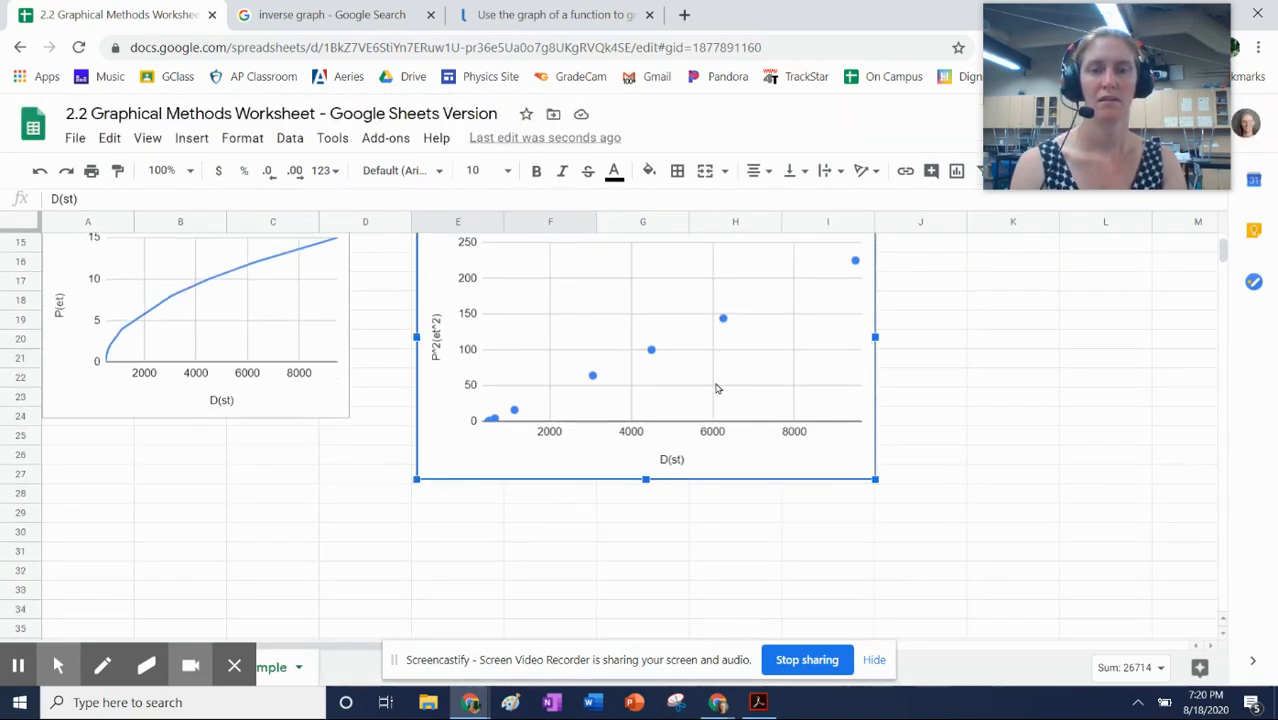
pyautogui.click(654, 358)
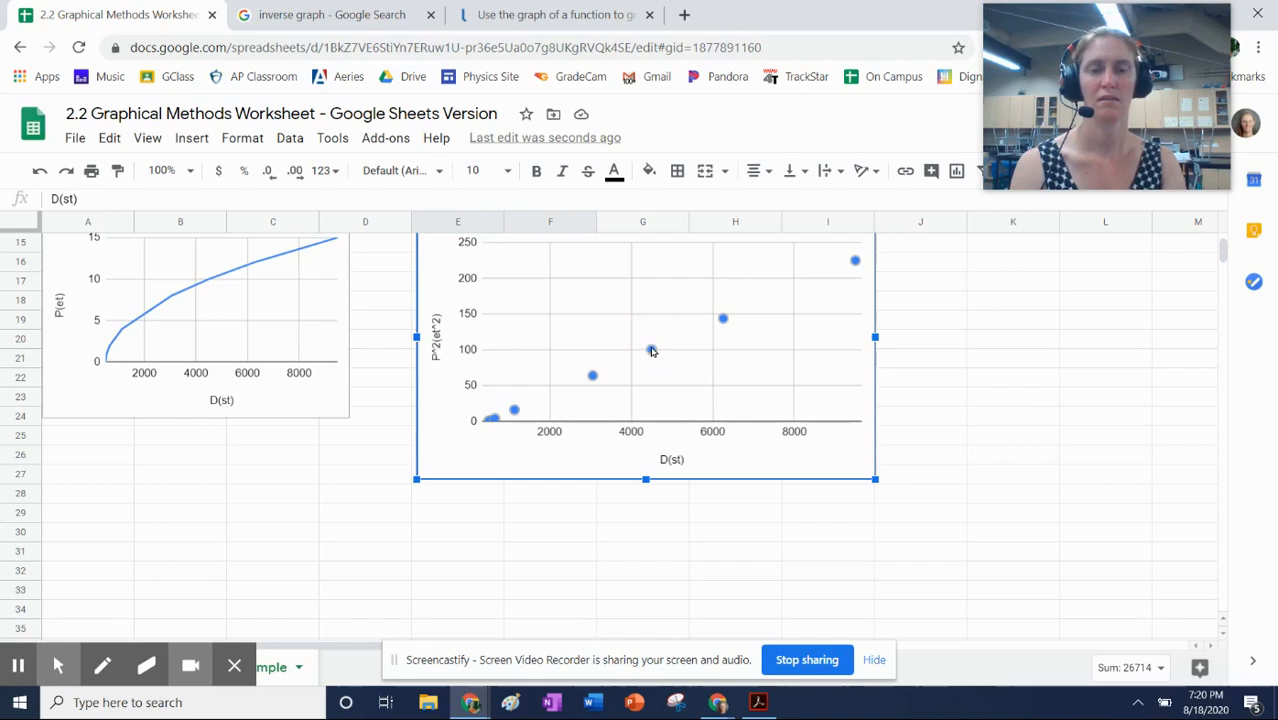
pyautogui.rightClick(651, 351)
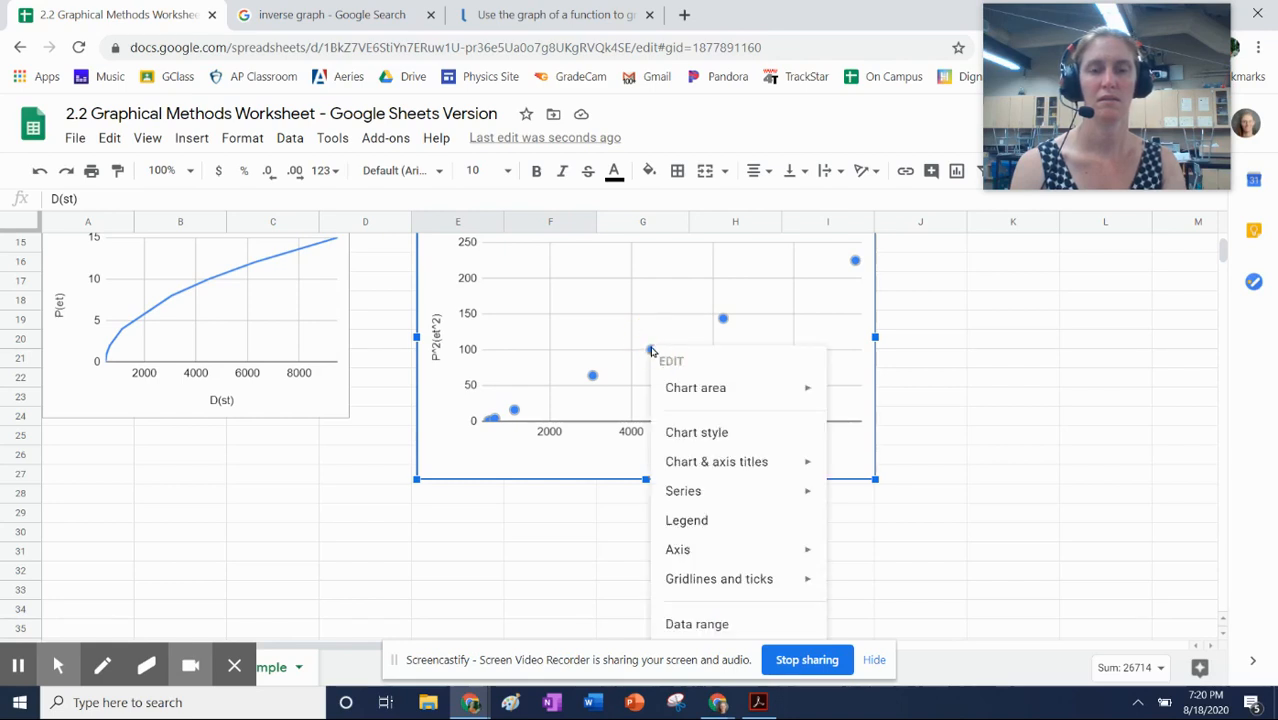
pyautogui.click(1004, 481)
# - Shrink the scatter chart to about columns E to H, ending just above the Equation row
pyautogui.click(760, 409)
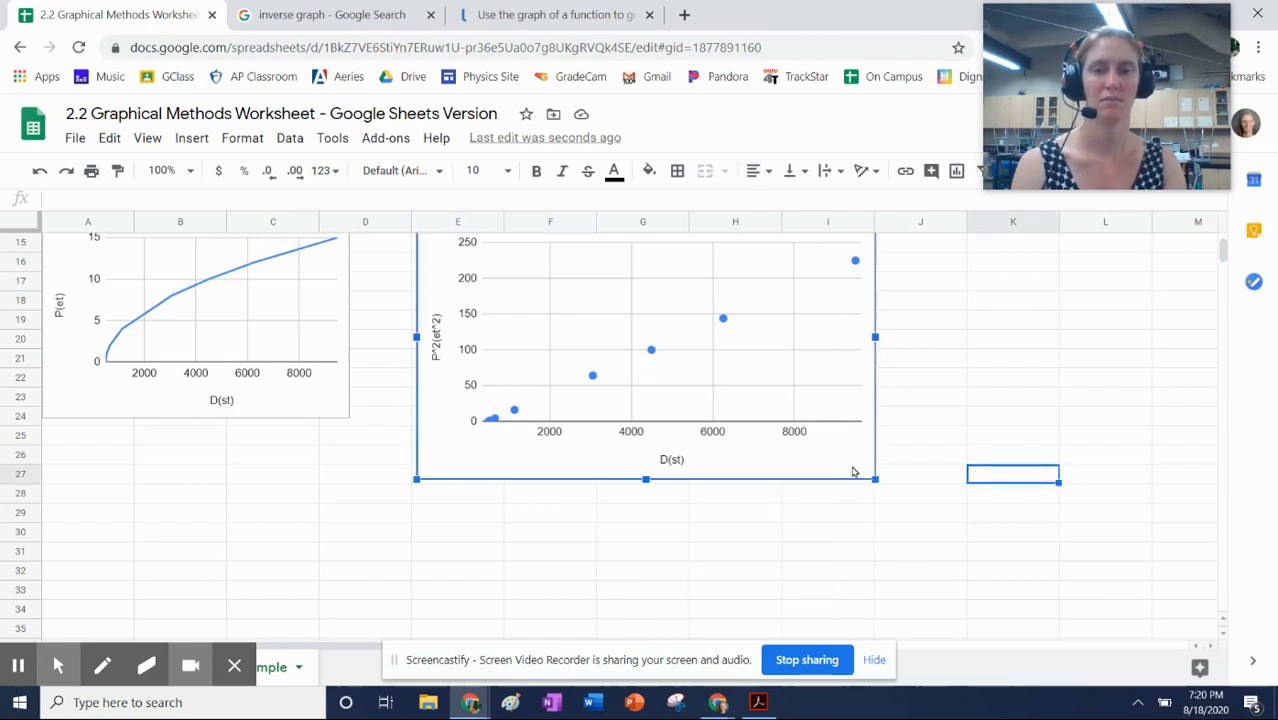
pyautogui.moveTo(876, 487); pyautogui.dragTo(785, 411)
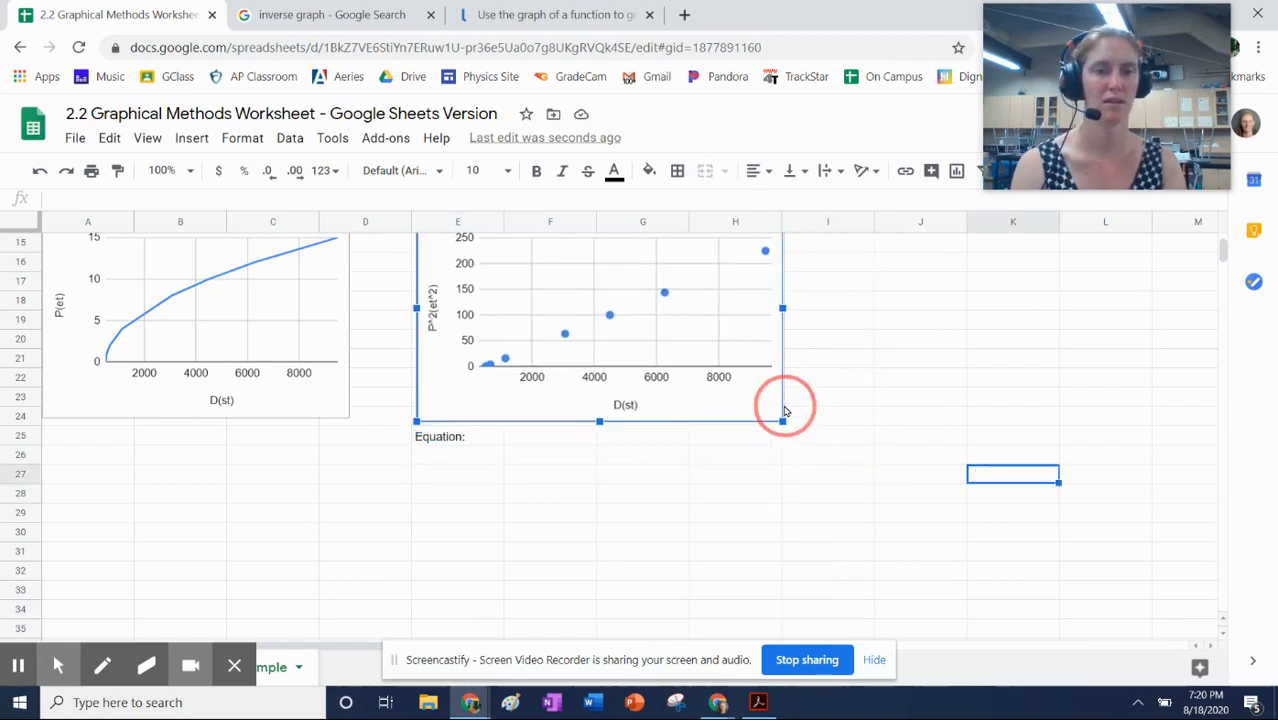
pyautogui.click(901, 341)
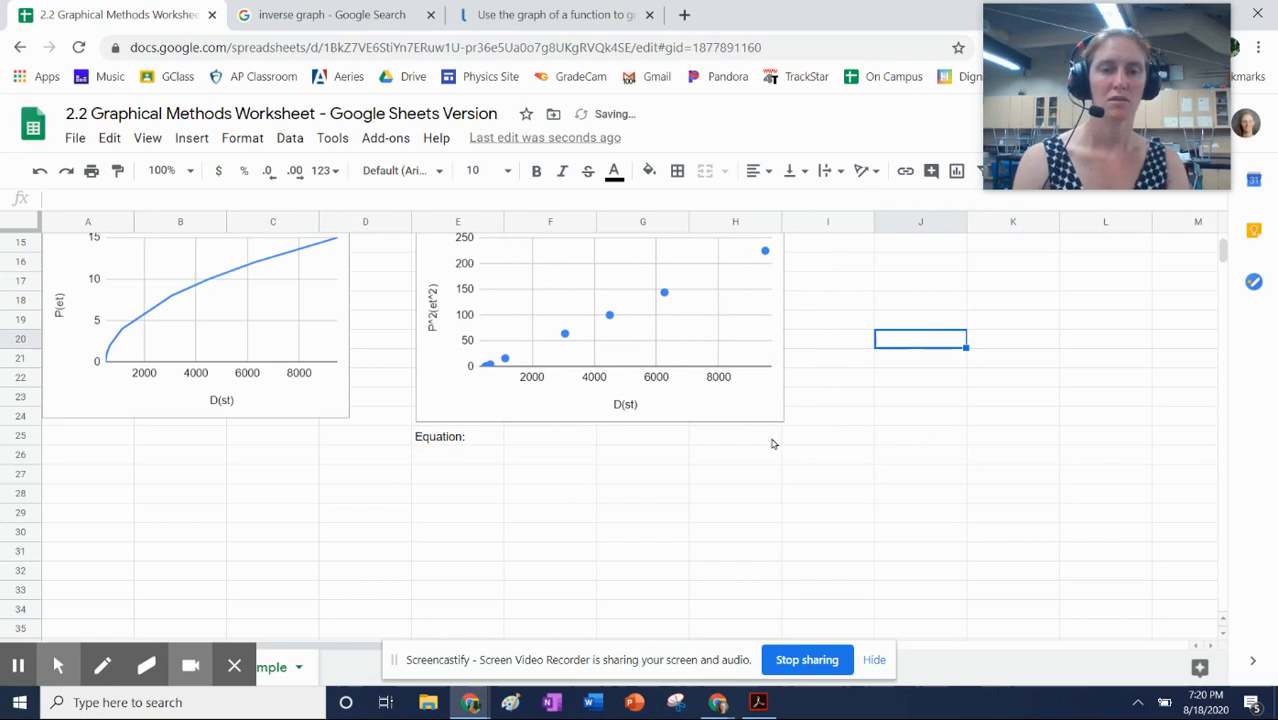
pyautogui.scroll(2, 837, 418)
pyautogui.scroll(2, 905, 385)
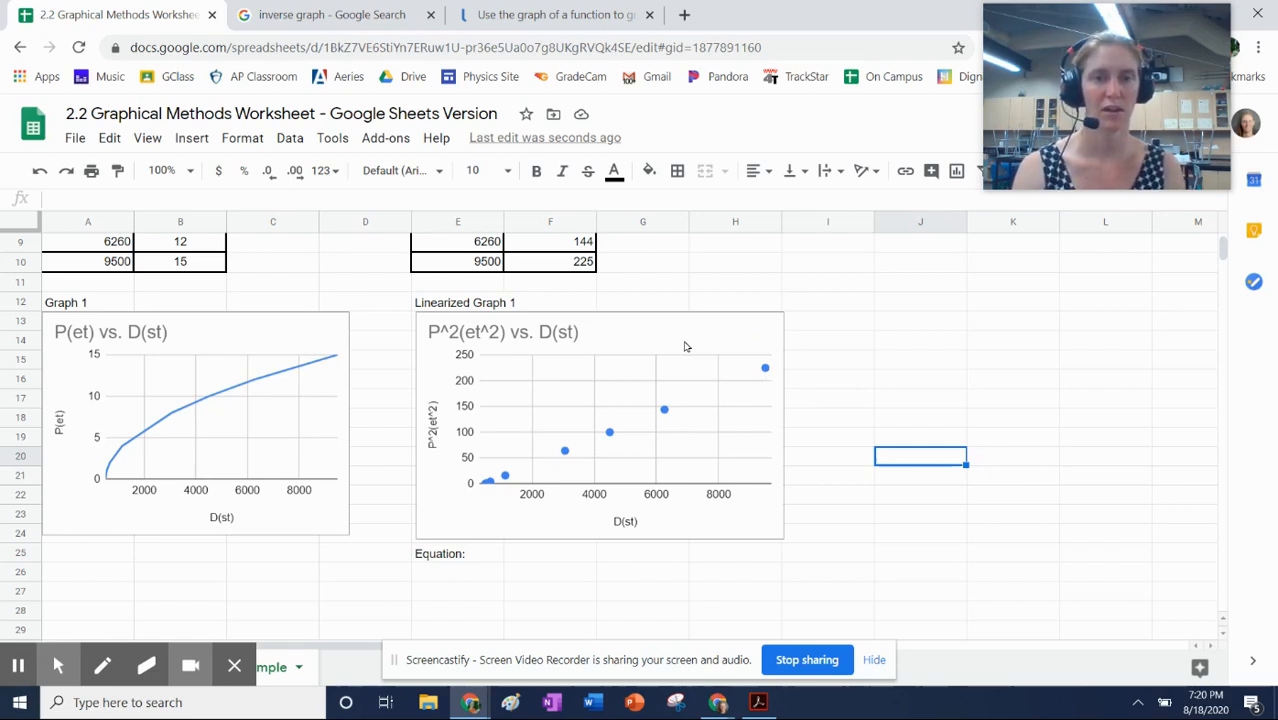
pyautogui.scroll(1, 727, 301)
pyautogui.scroll(2, 726, 301)
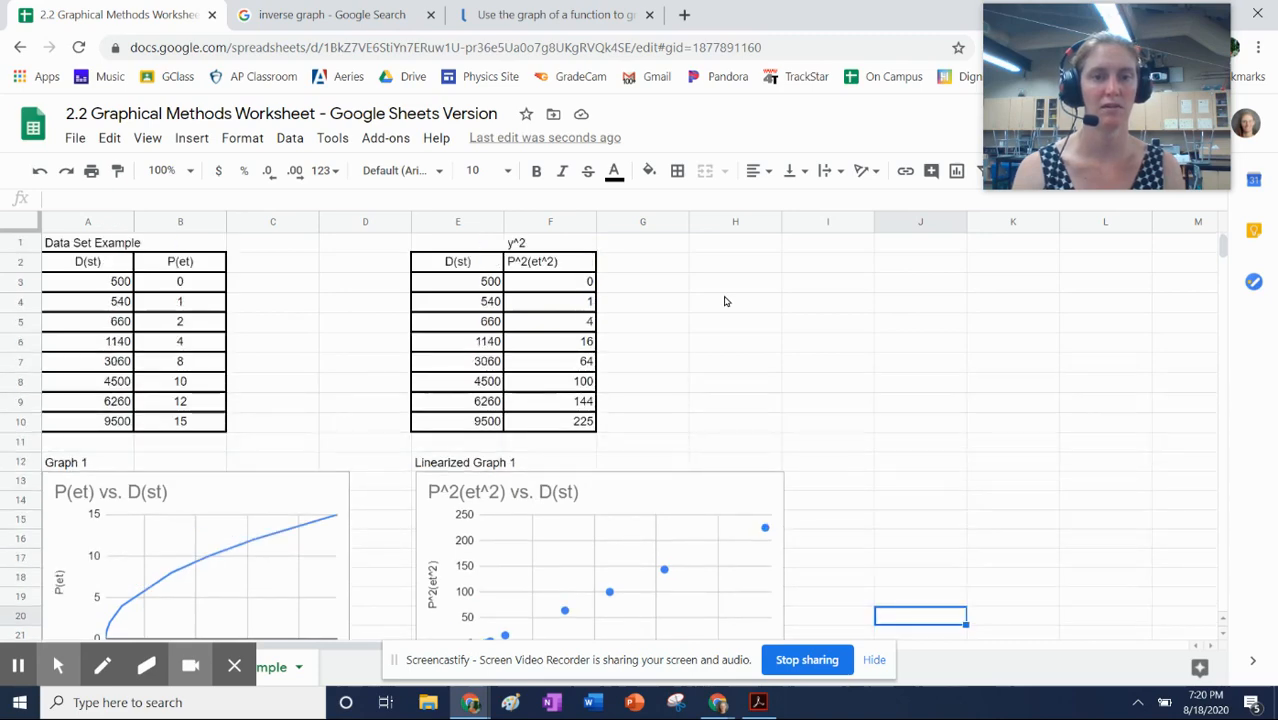
pyautogui.scroll(-2, 726, 301)
pyautogui.scroll(1, 726, 301)
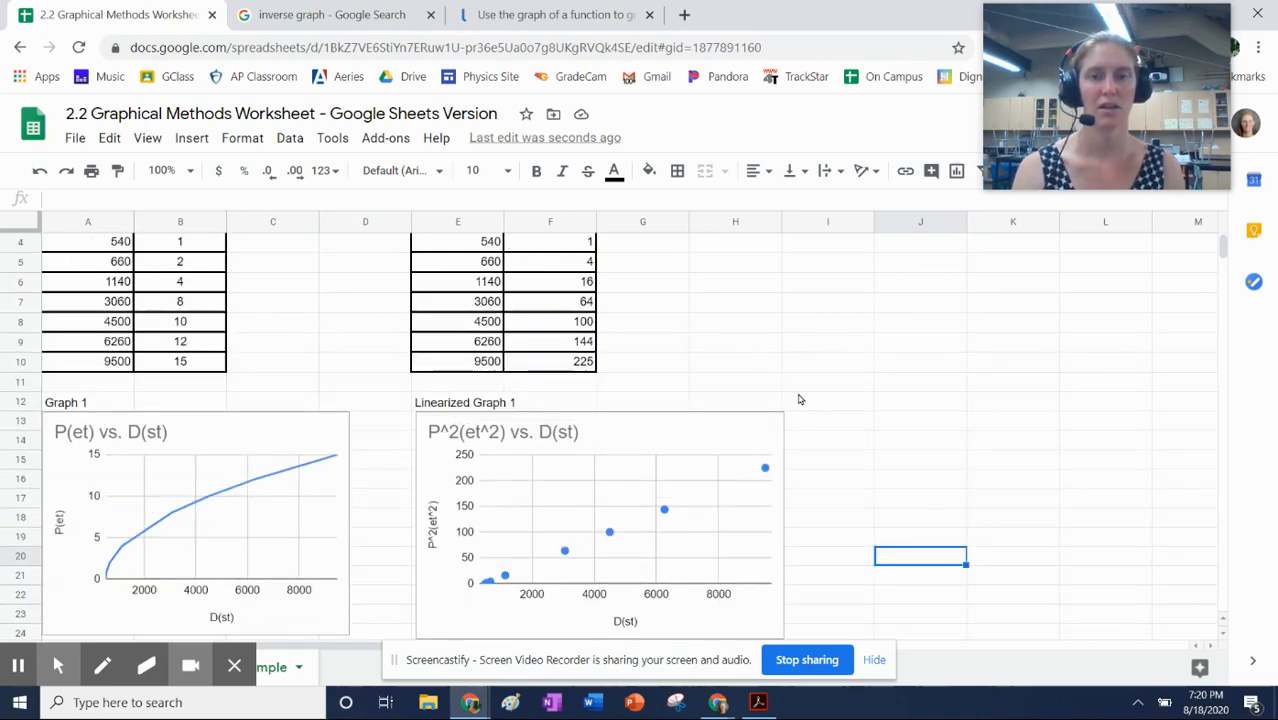
pyautogui.click(829, 414)
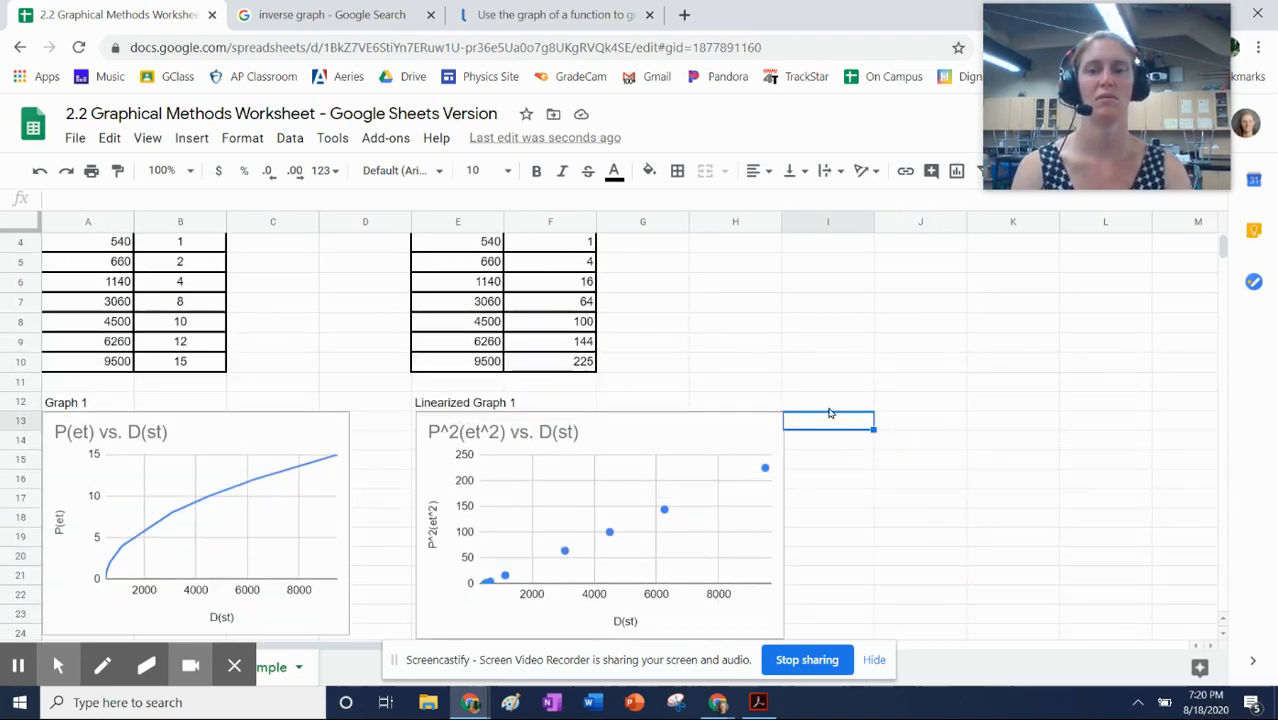
# - Enter the label slope=rise/run in cell H7, beside the linearized data table
pyautogui.click(695, 300)
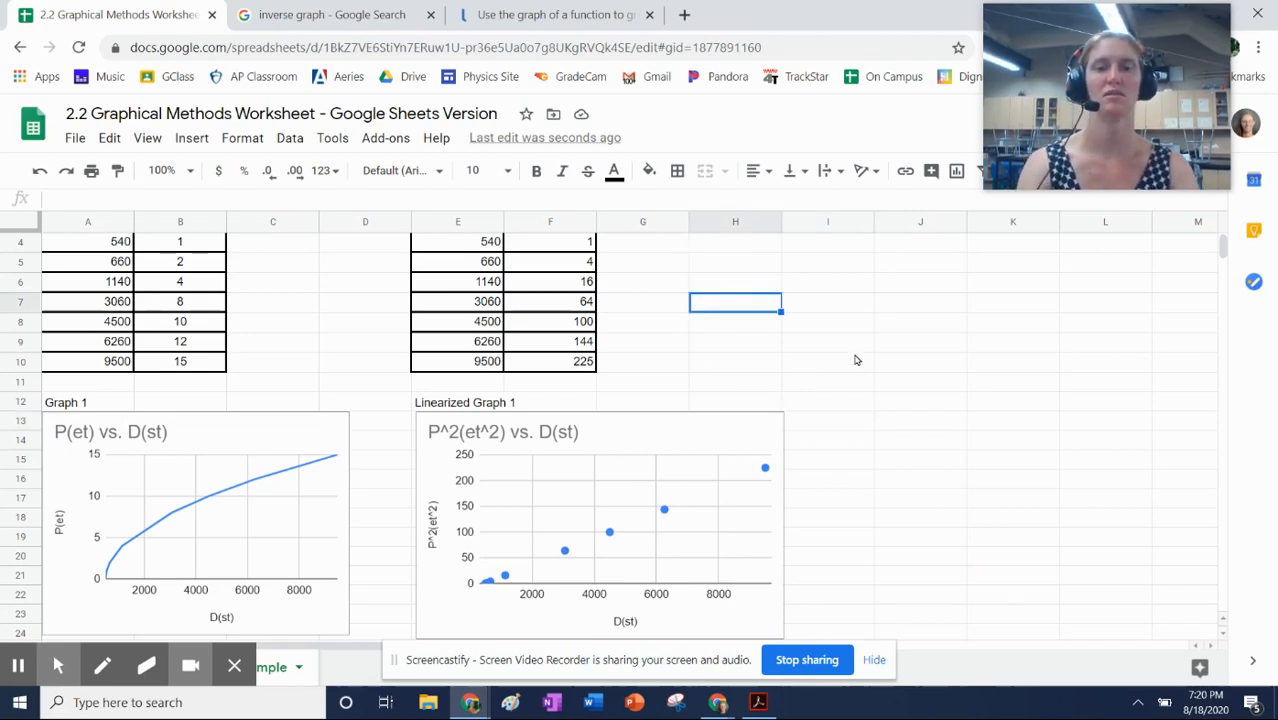
pyautogui.write('slope=')
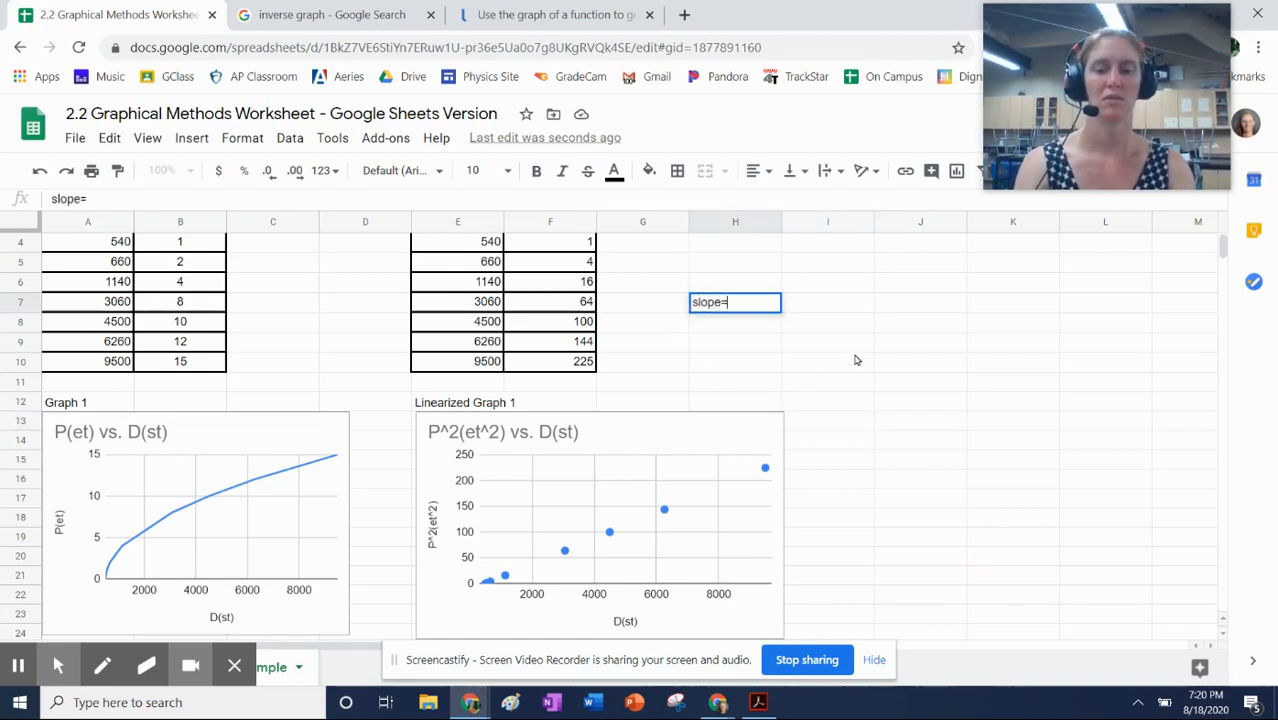
pyautogui.write('rise/run')
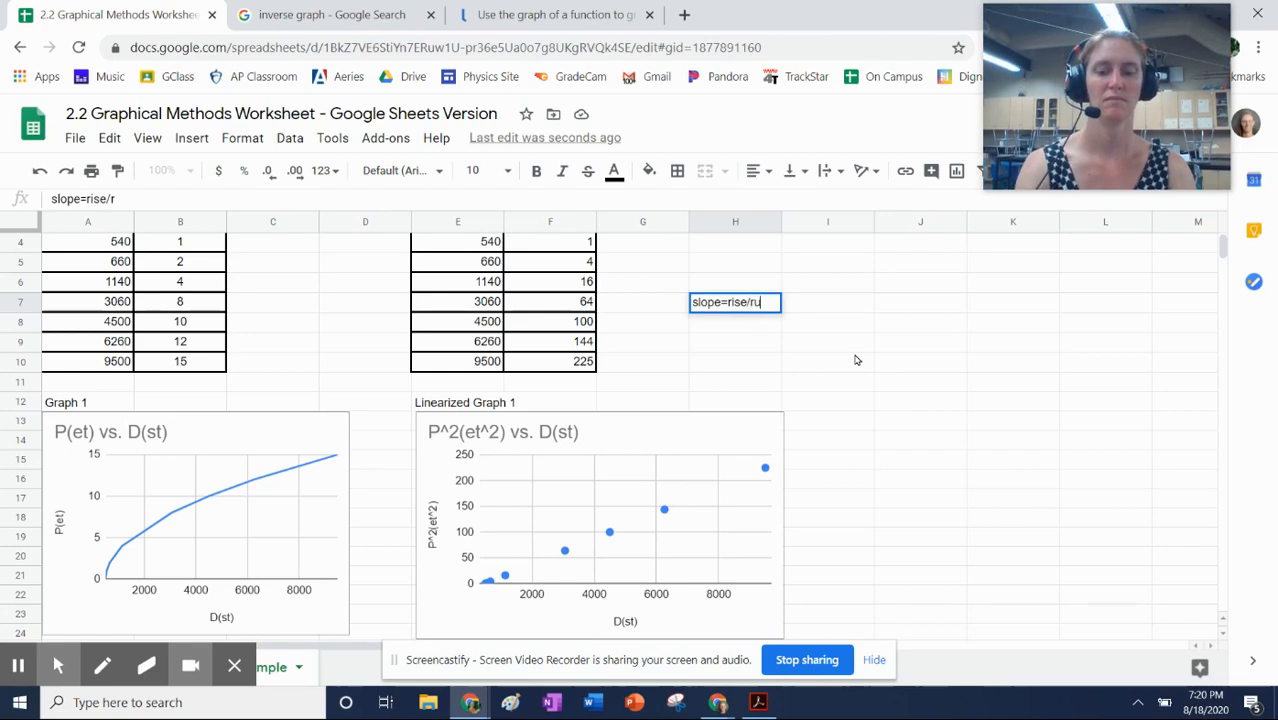
pyautogui.press('Return')
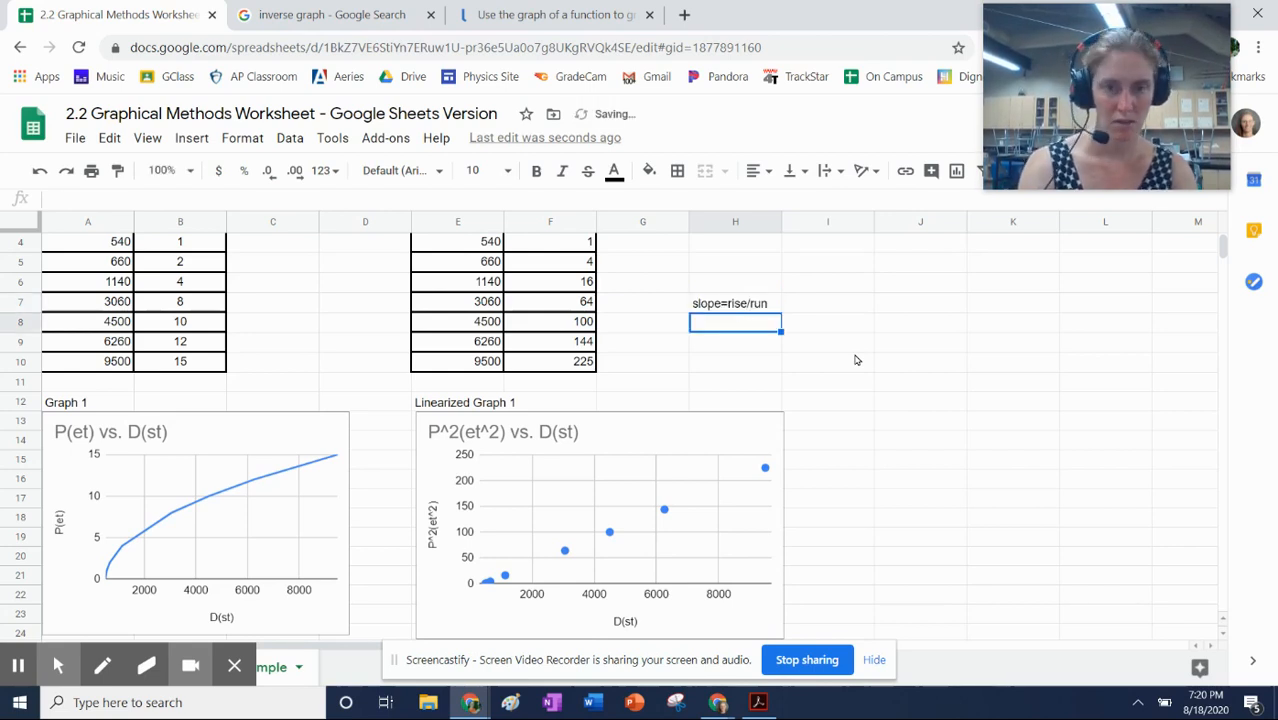
# - Enter the label slope= in cell H8, without the autocompleted rise/run text
pyautogui.scroll(1, 859, 322)
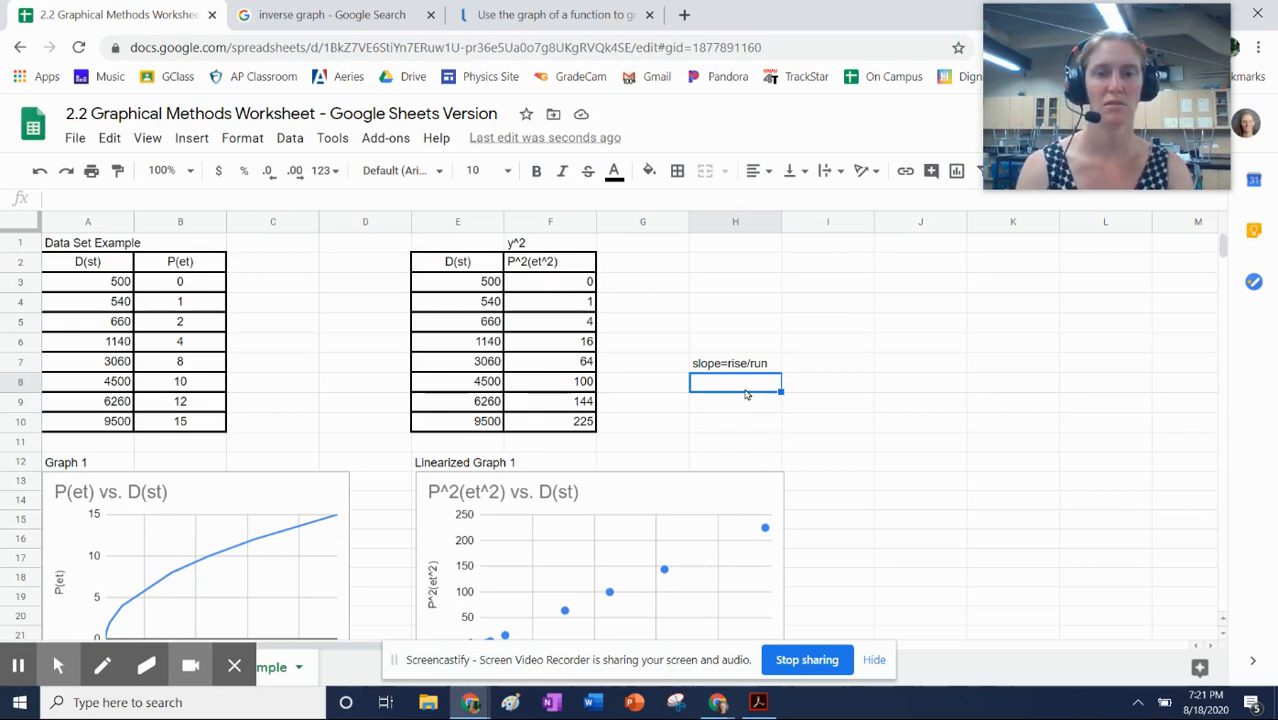
pyautogui.write('slope=')
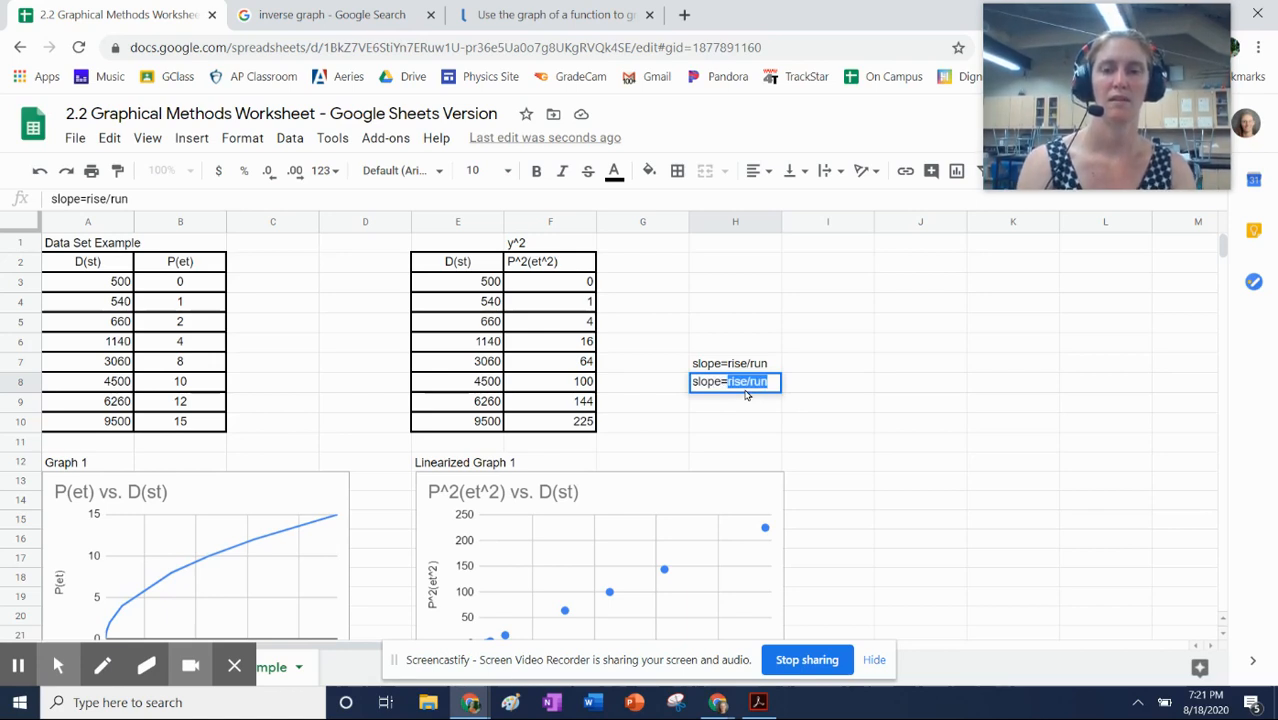
pyautogui.press('Tab')
pyautogui.click(745, 389)
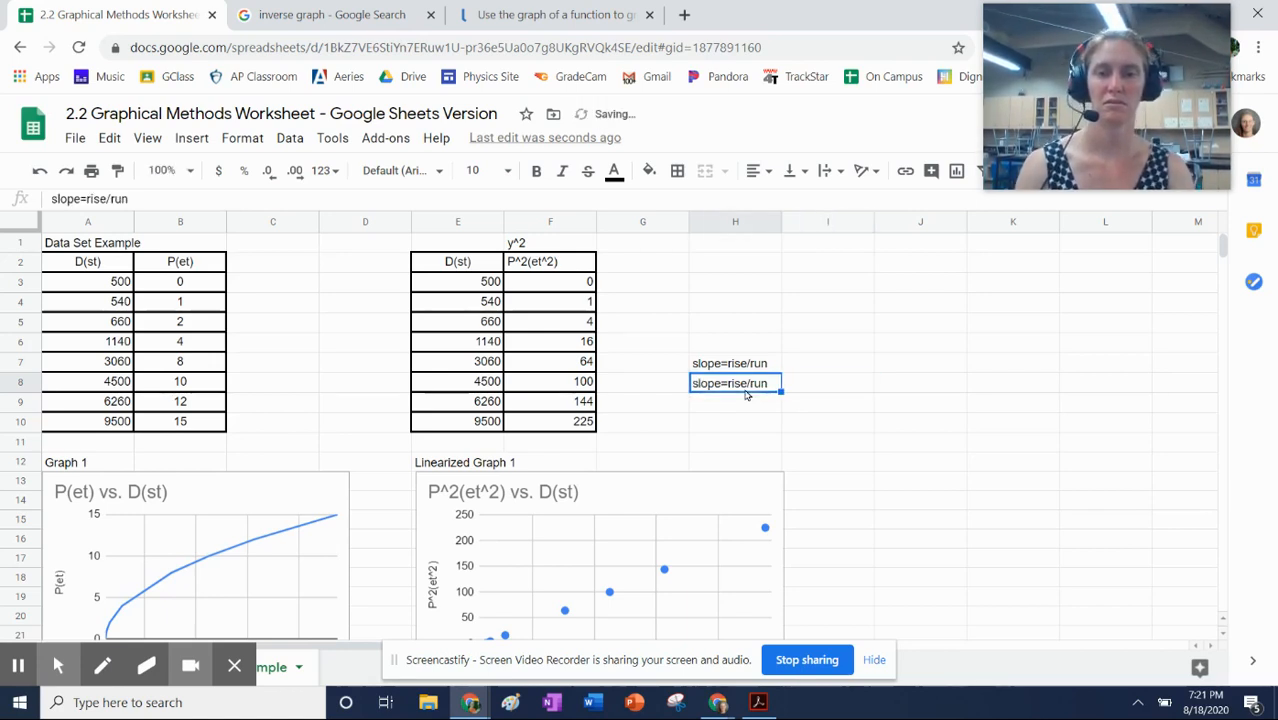
pyautogui.doubleClick(750, 385)
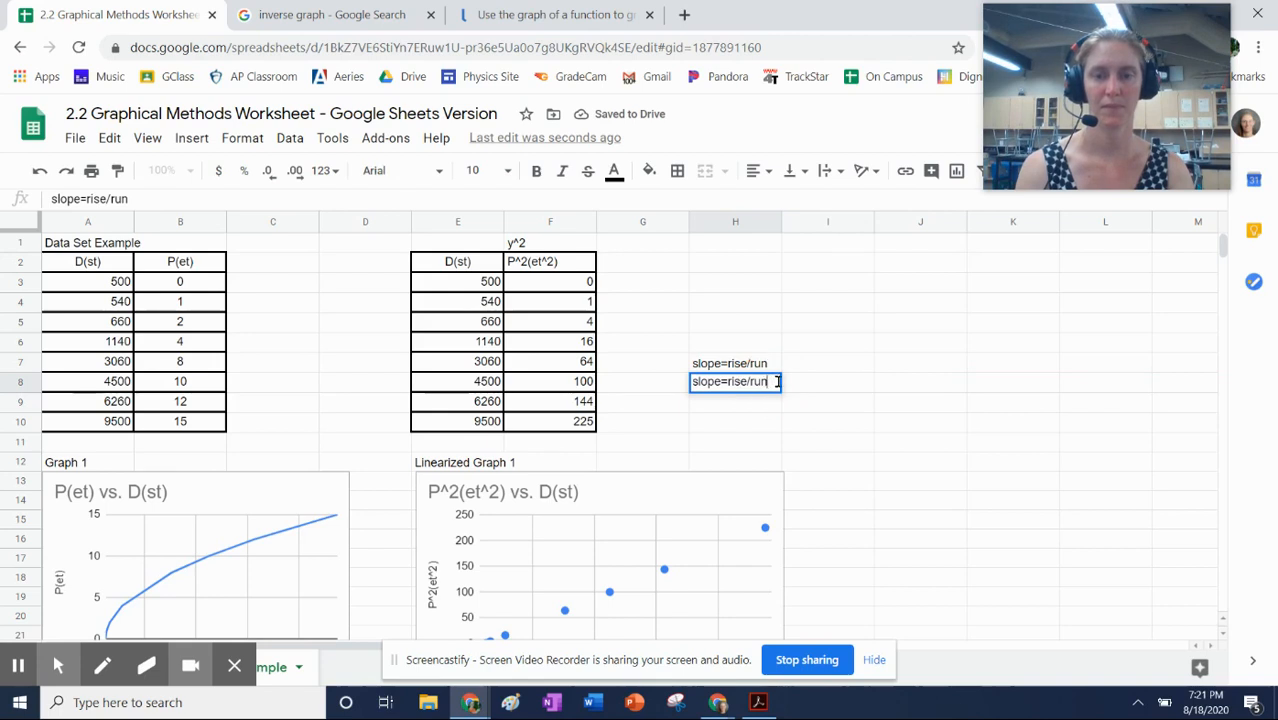
pyautogui.press('BackSpace')
pyautogui.press('BackSpace')
pyautogui.press('BackSpace')
pyautogui.press('BackSpace')
pyautogui.press('BackSpace')
pyautogui.press('BackSpace')
pyautogui.press('BackSpace')
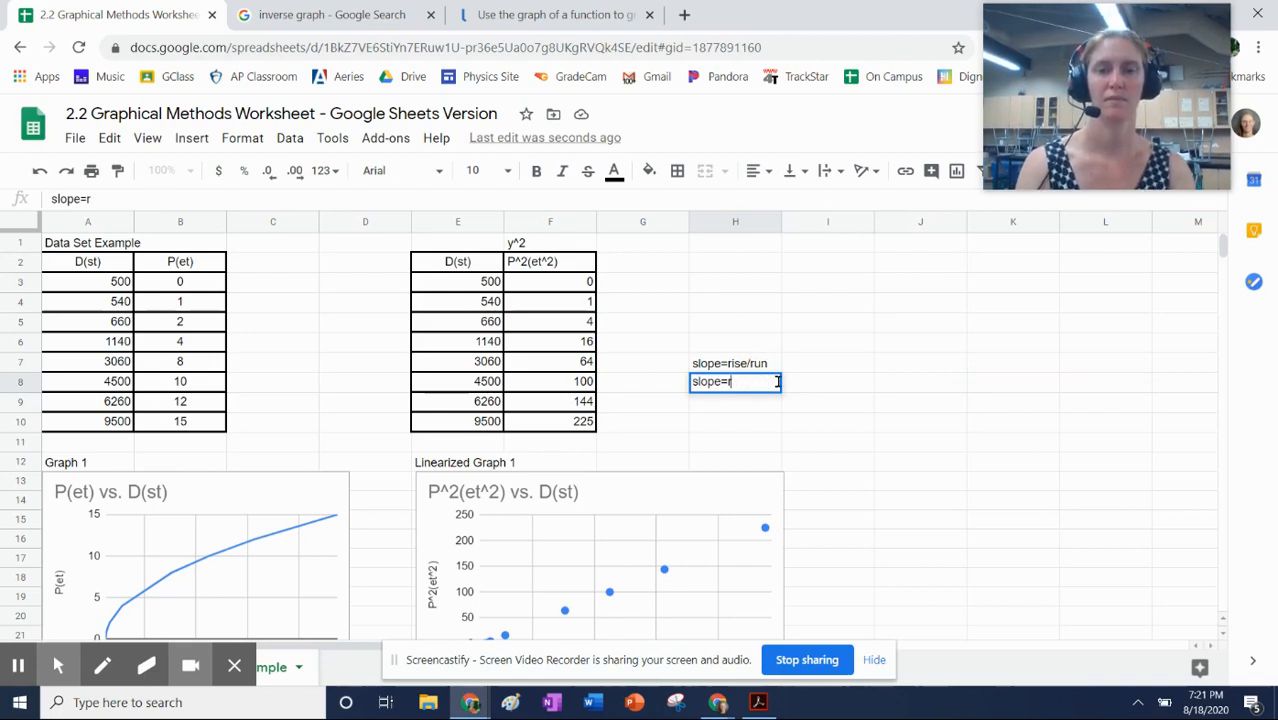
pyautogui.press('Return')
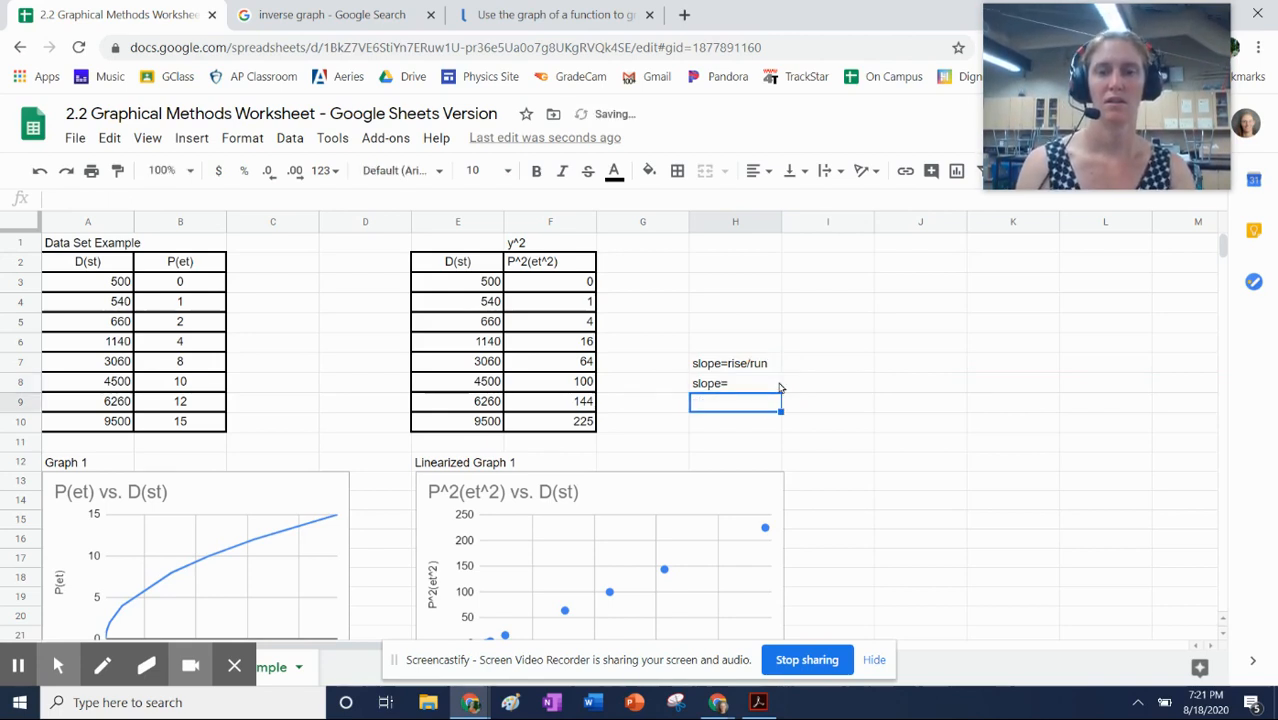
# - Begin the slope formula in I8 with the rise divided by the run, entering =(225-0)/ as its first part
pyautogui.press('Right')
pyautogui.press('Up')
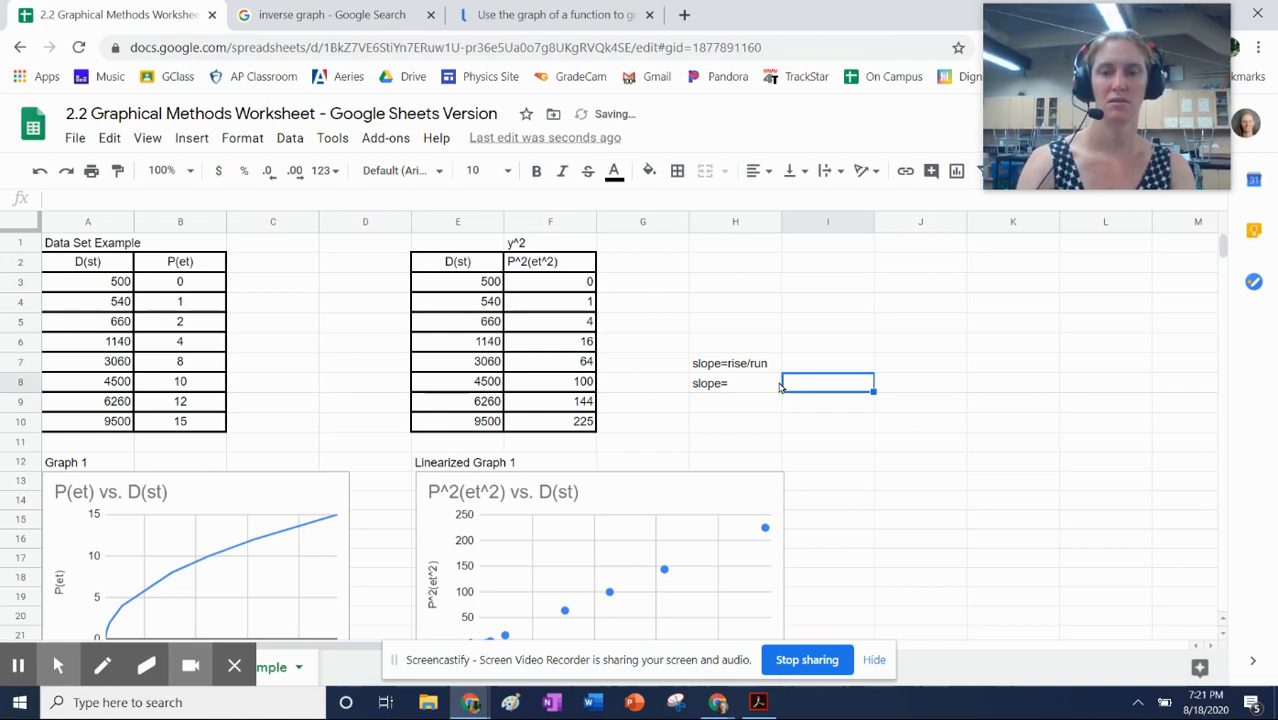
pyautogui.write('=')
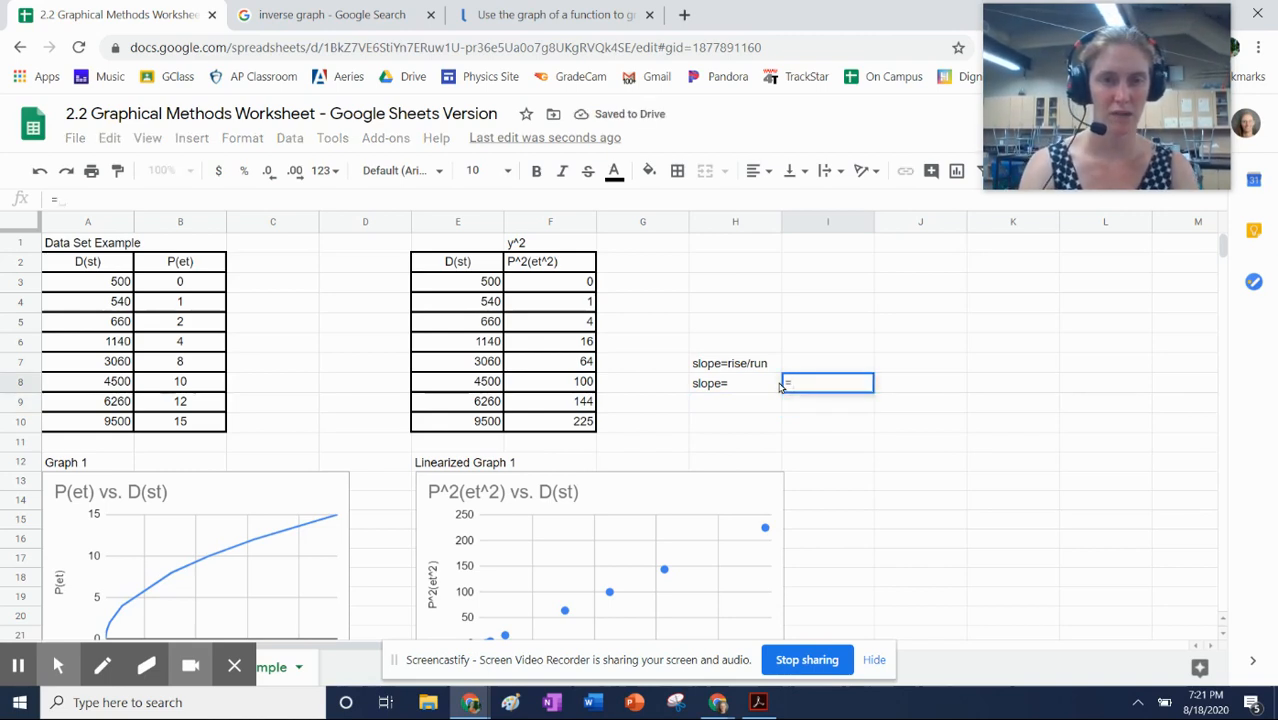
pyautogui.write('22')
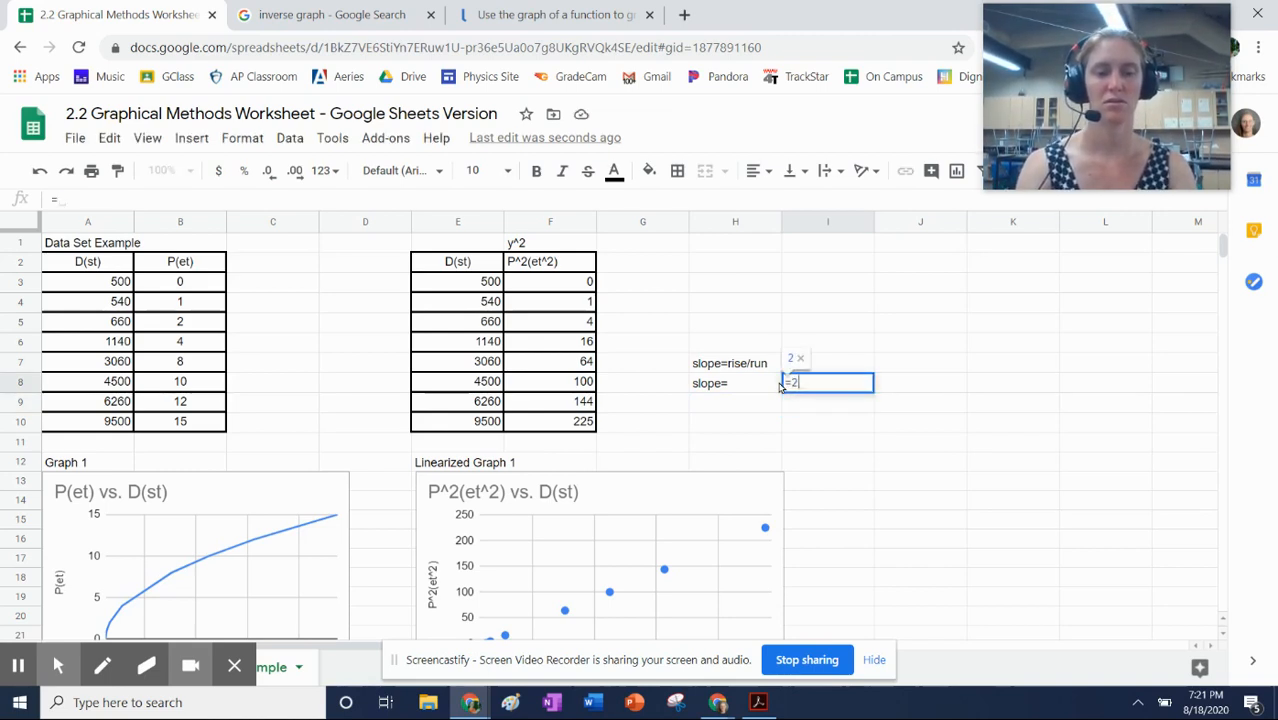
pyautogui.press('BackSpace')
pyautogui.press('BackSpace')
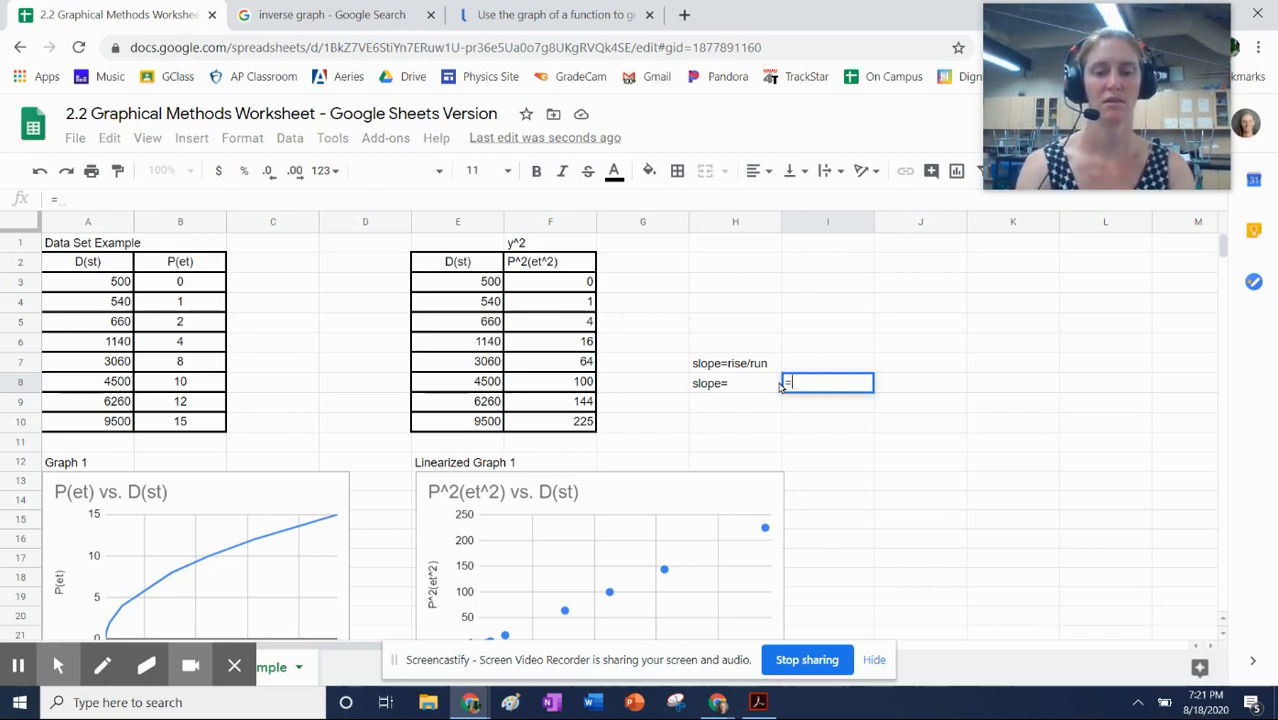
pyautogui.write('(22')
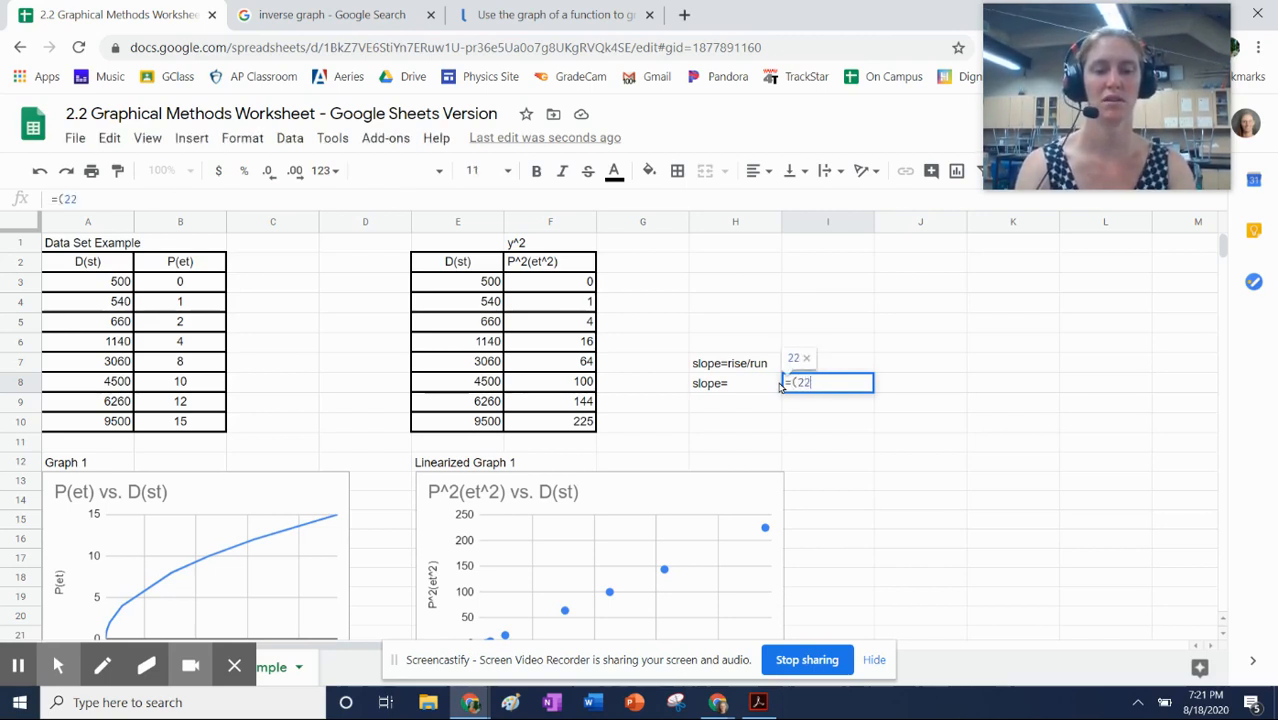
pyautogui.write('5-0)/')
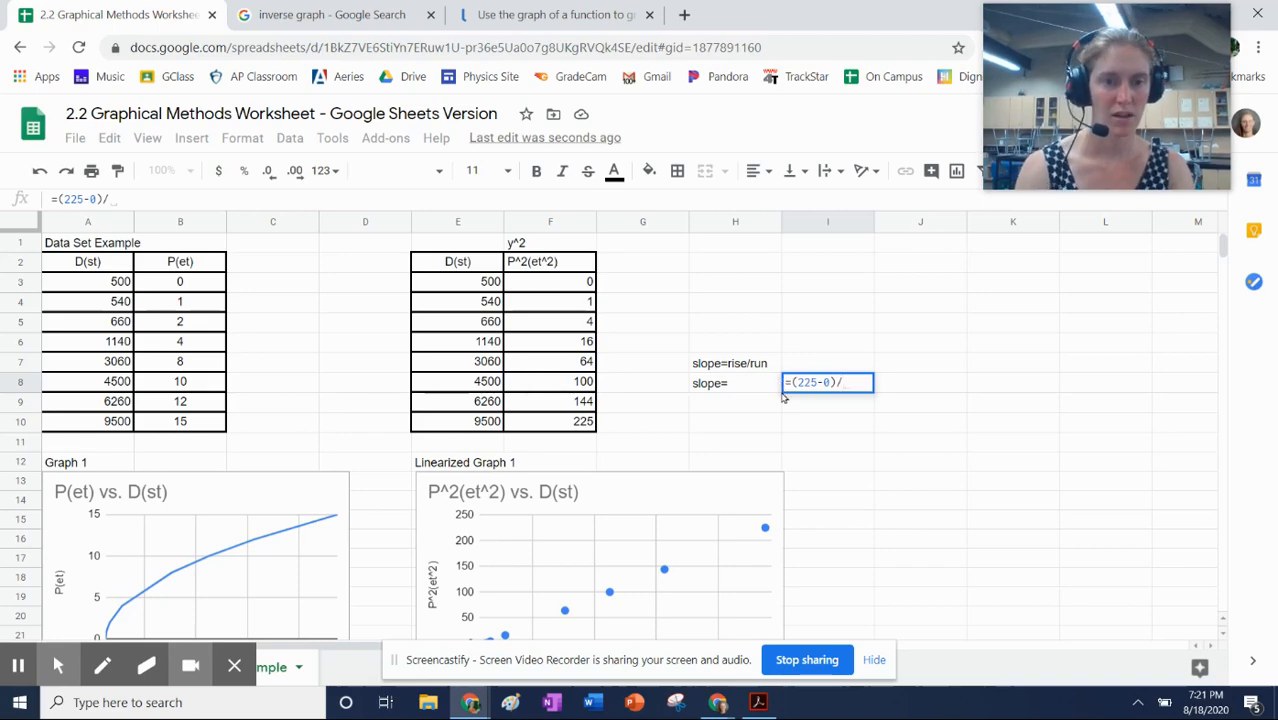
# - Complete the slope formula in I8 with the run (9500-500) as its denominator
pyautogui.scroll(-3, 864, 447)
pyautogui.scroll(3, 864, 447)
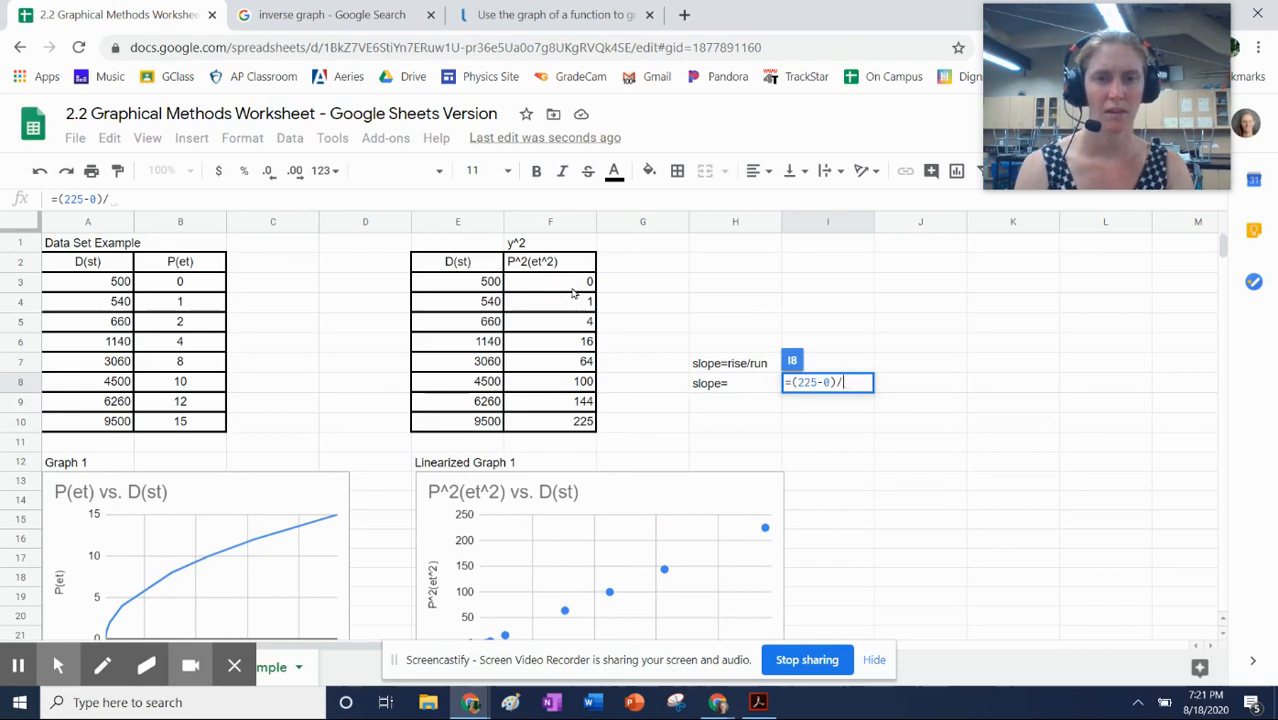
pyautogui.scroll(-3, 573, 292)
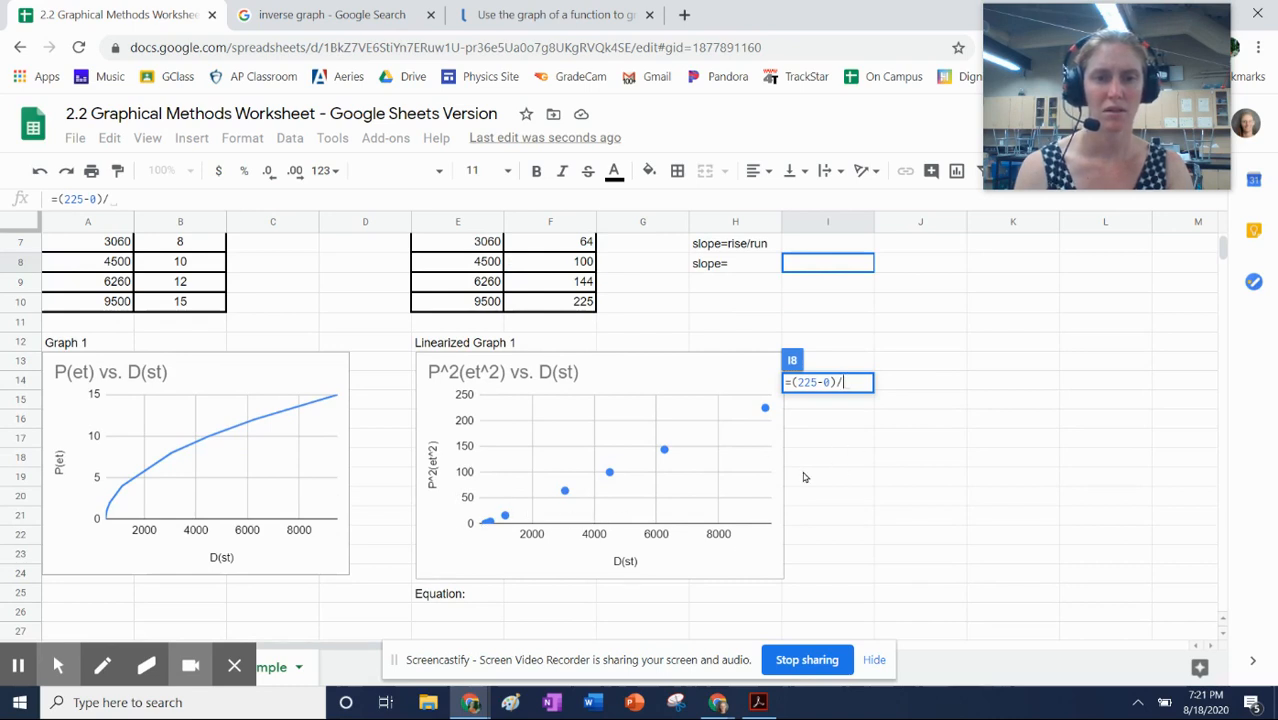
pyautogui.scroll(3, 805, 478)
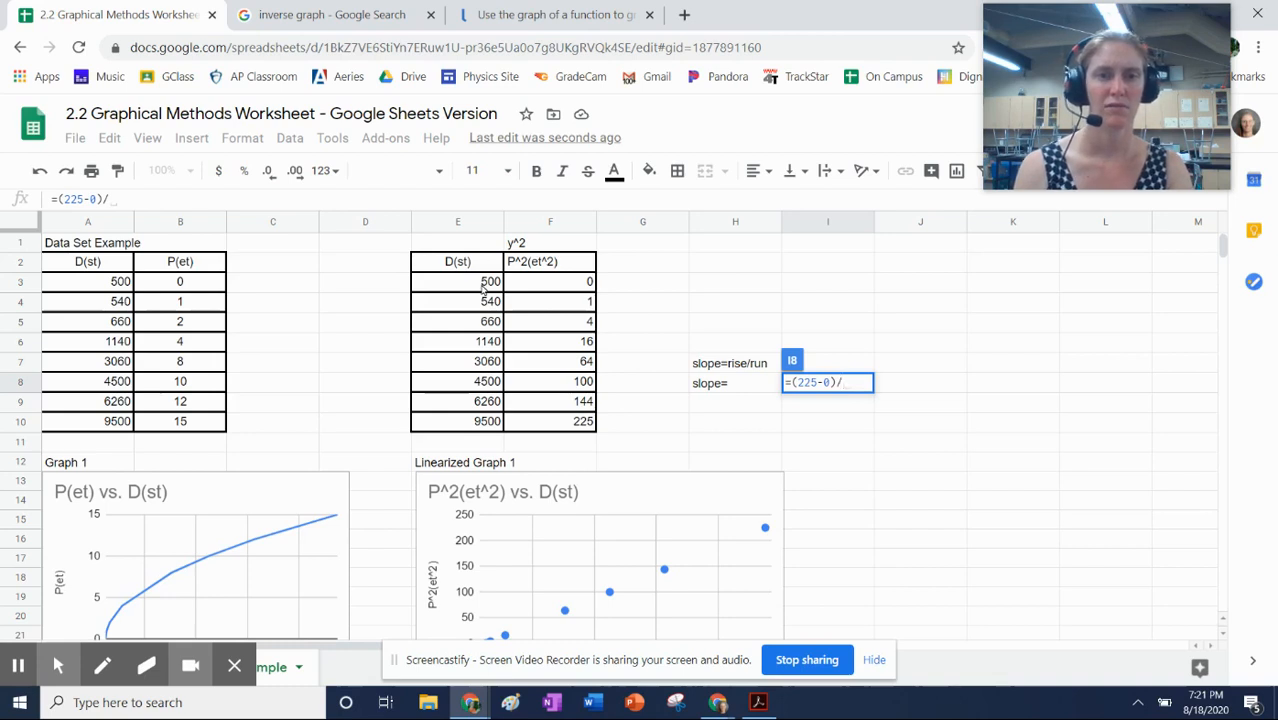
pyautogui.write('(')
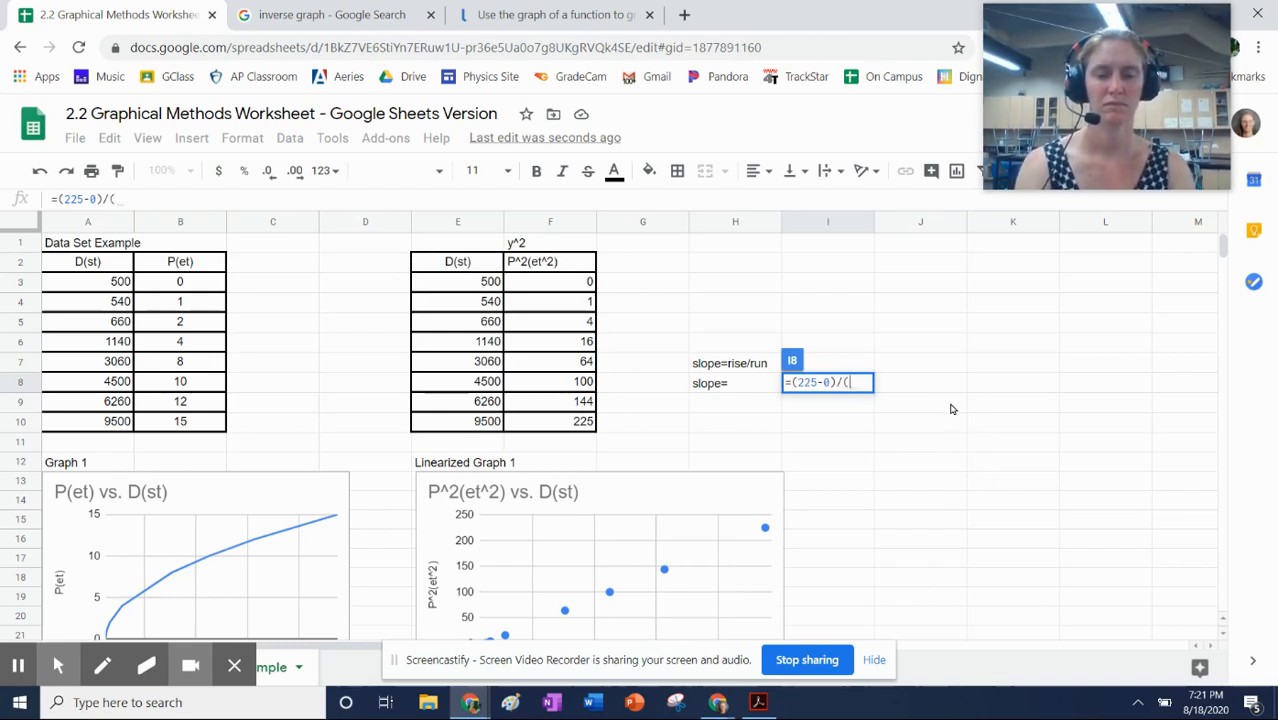
pyautogui.write('95')
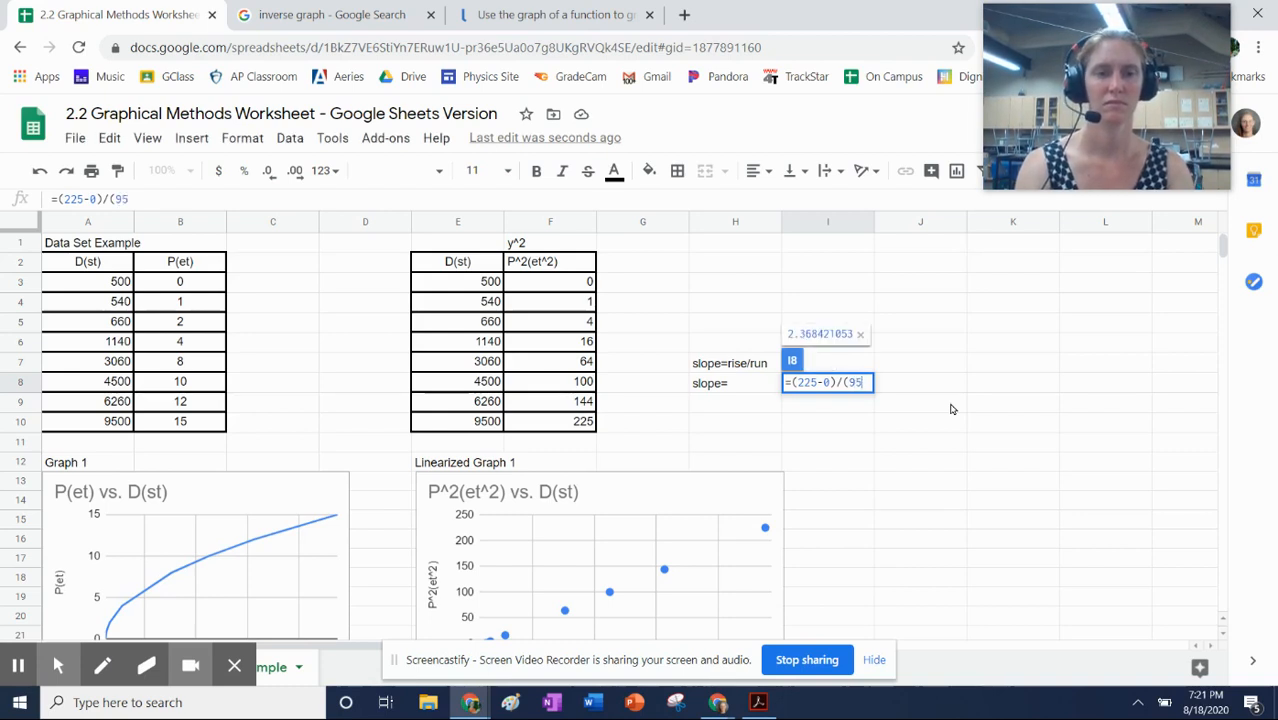
pyautogui.write('00-')
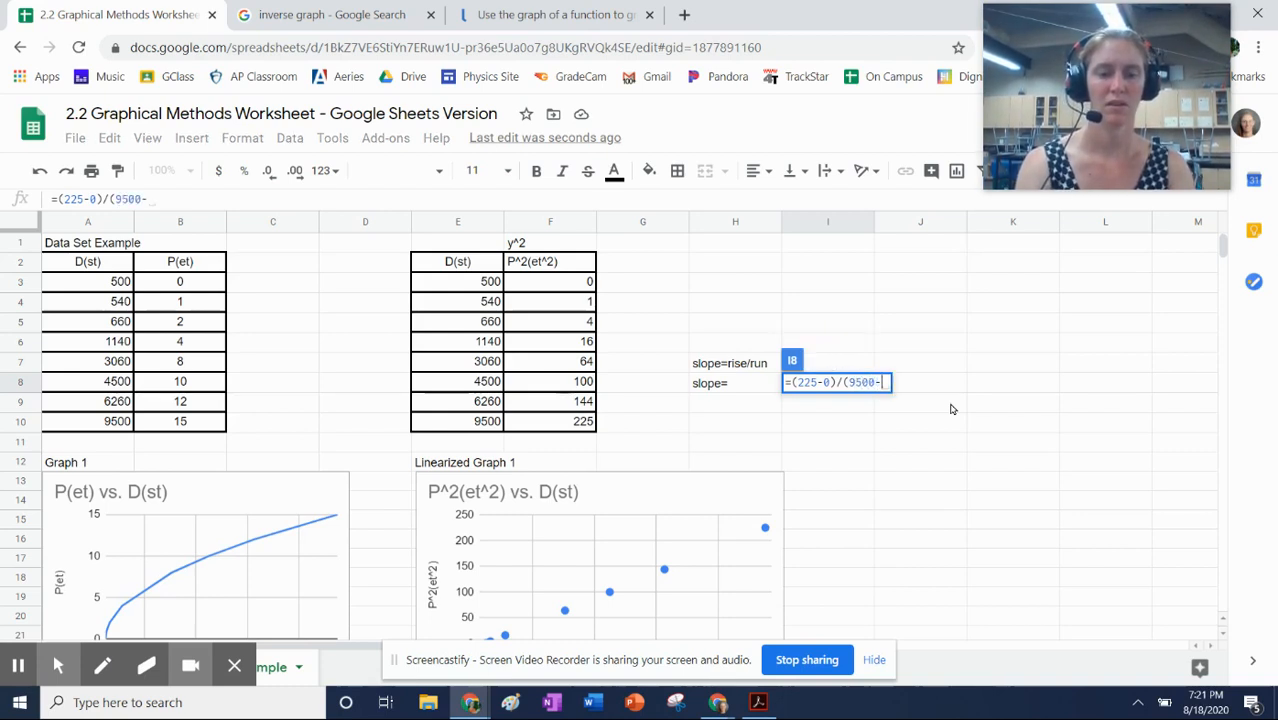
pyautogui.write('500)')
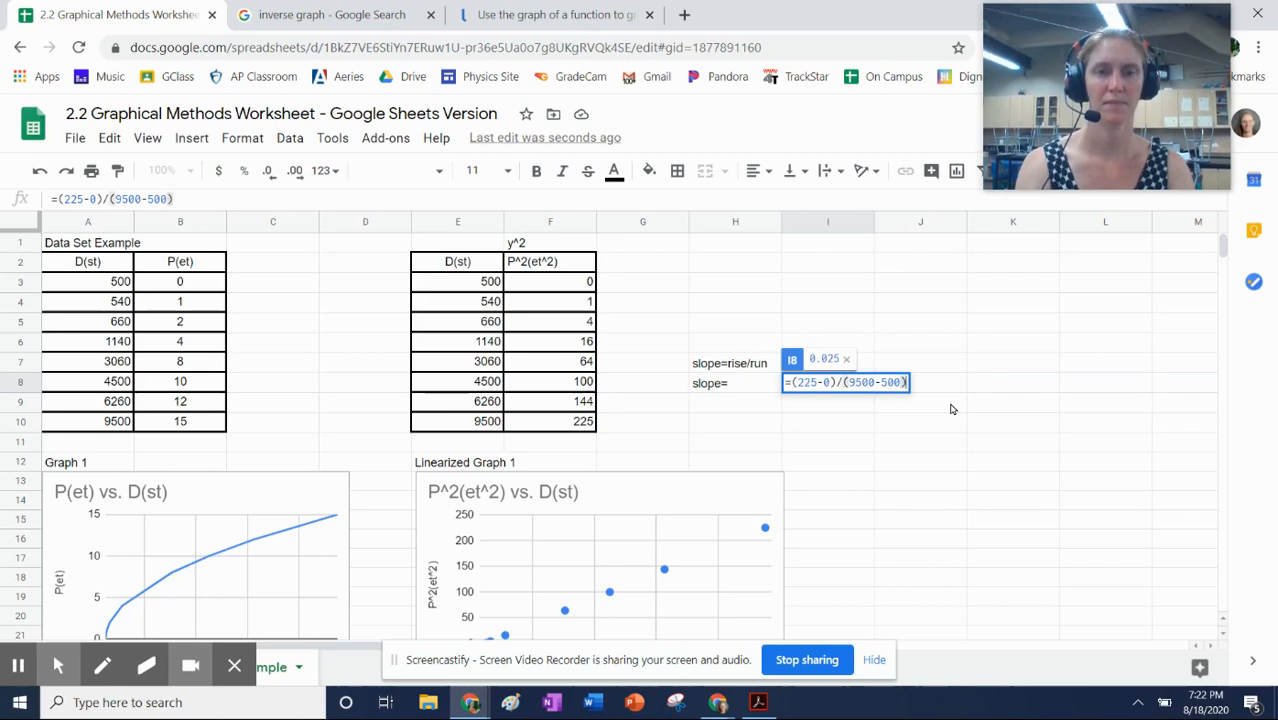
pyautogui.press('Return')
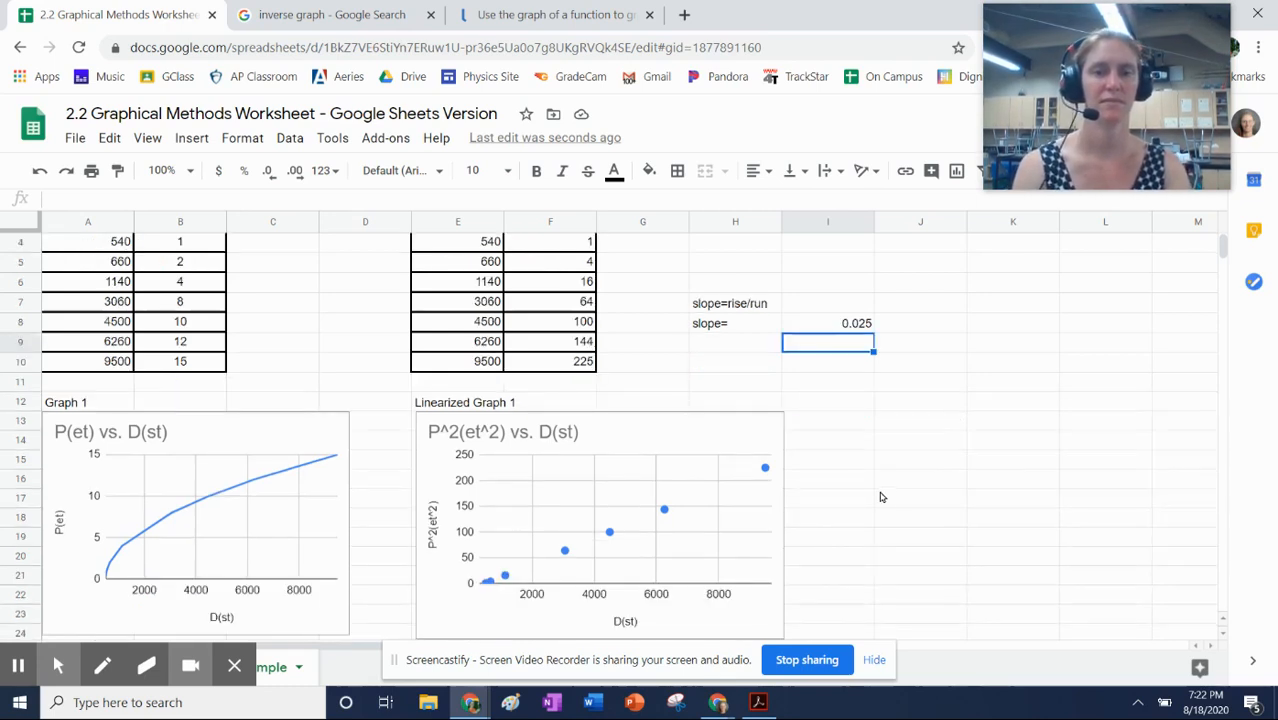
# - Enter the label Slope units= in cell H9, below the slope label
pyautogui.scroll(-1, 901, 491)
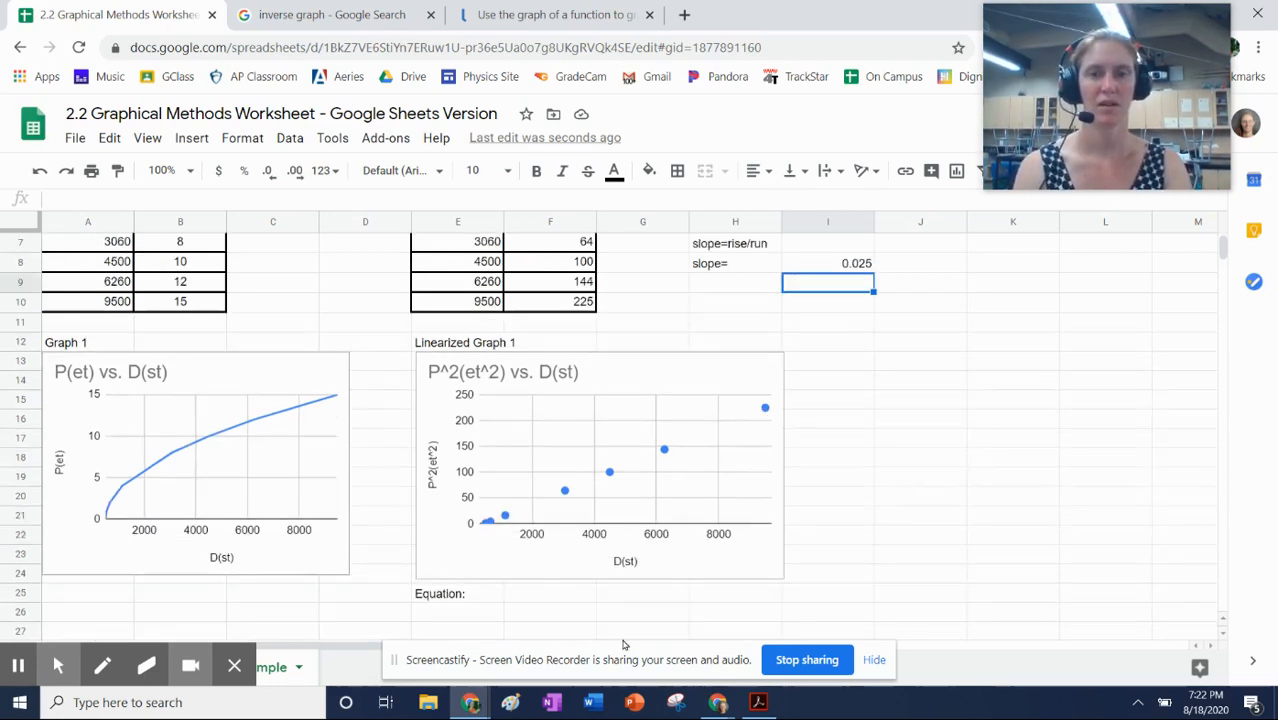
pyautogui.click(868, 266)
pyautogui.click(895, 263)
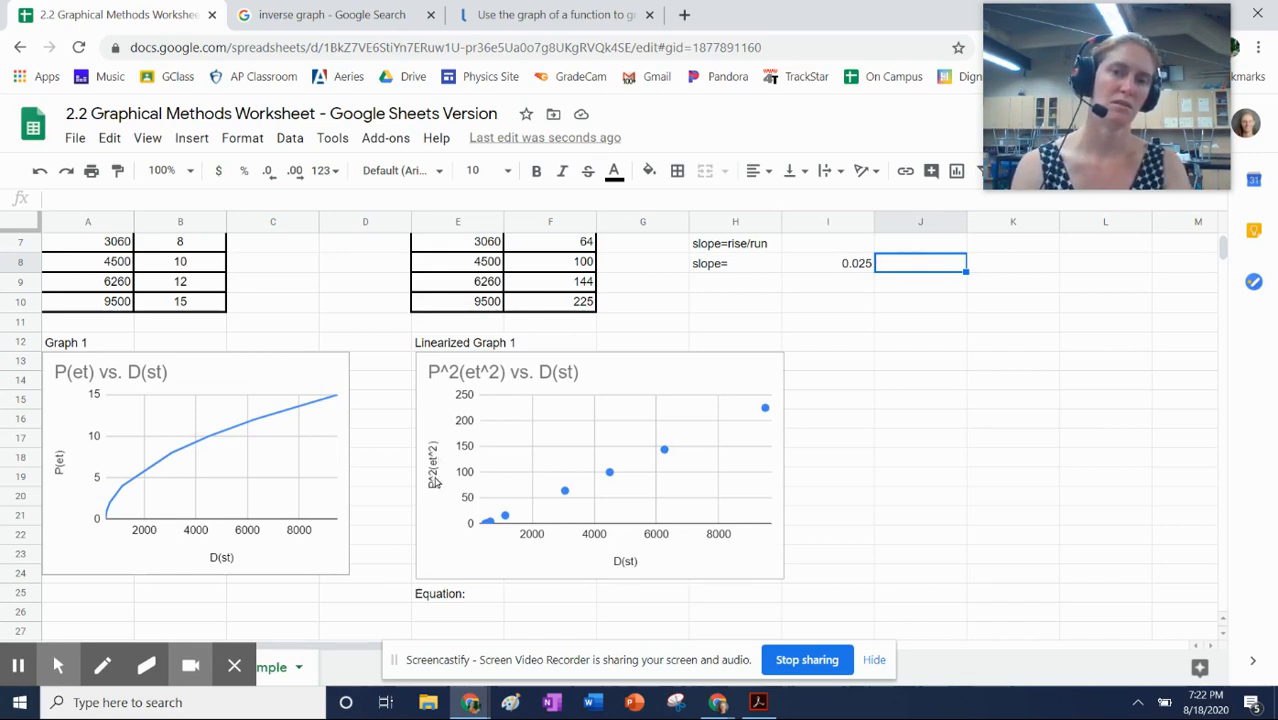
pyautogui.click(735, 286)
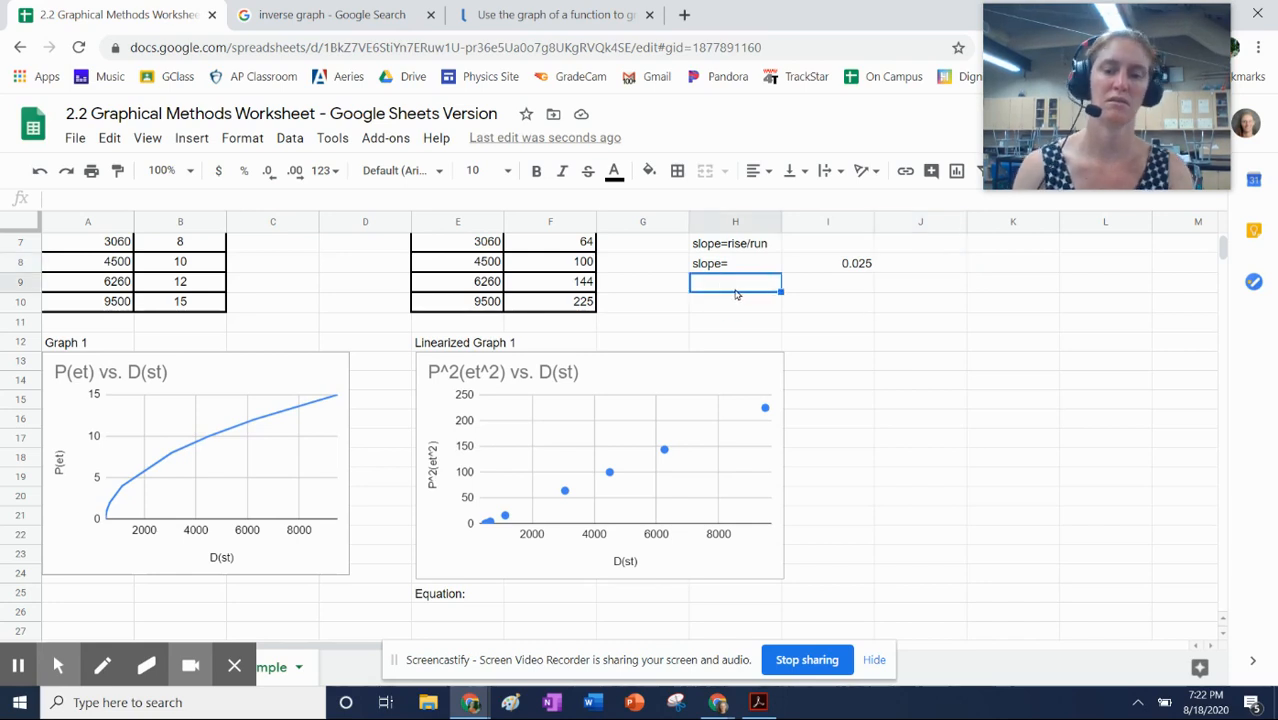
pyautogui.write('Slope unit')
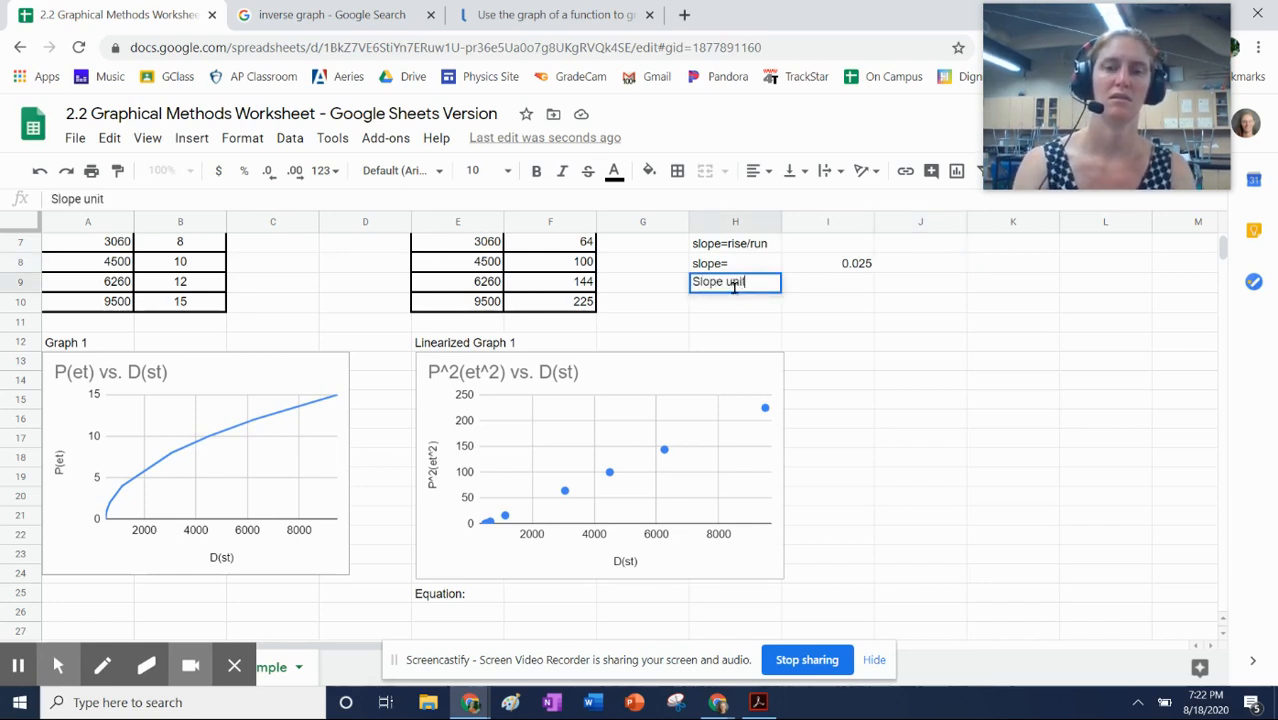
pyautogui.write('s=')
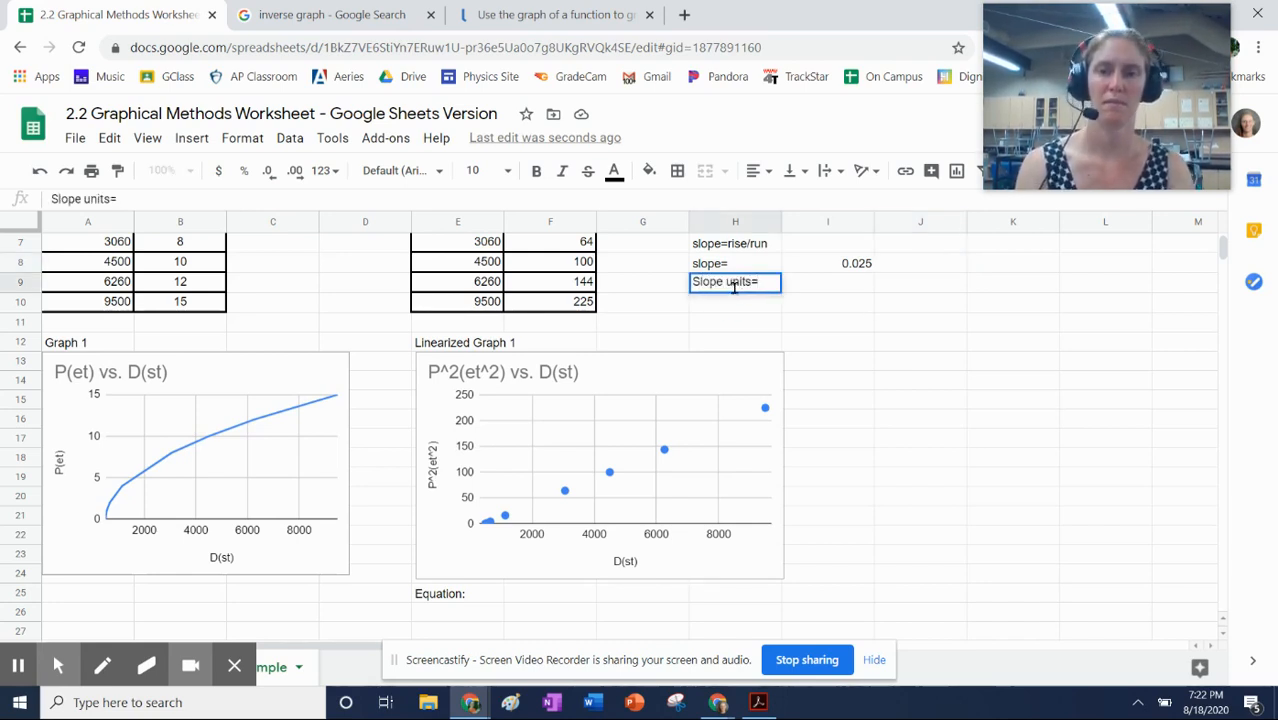
pyautogui.press('Tab')
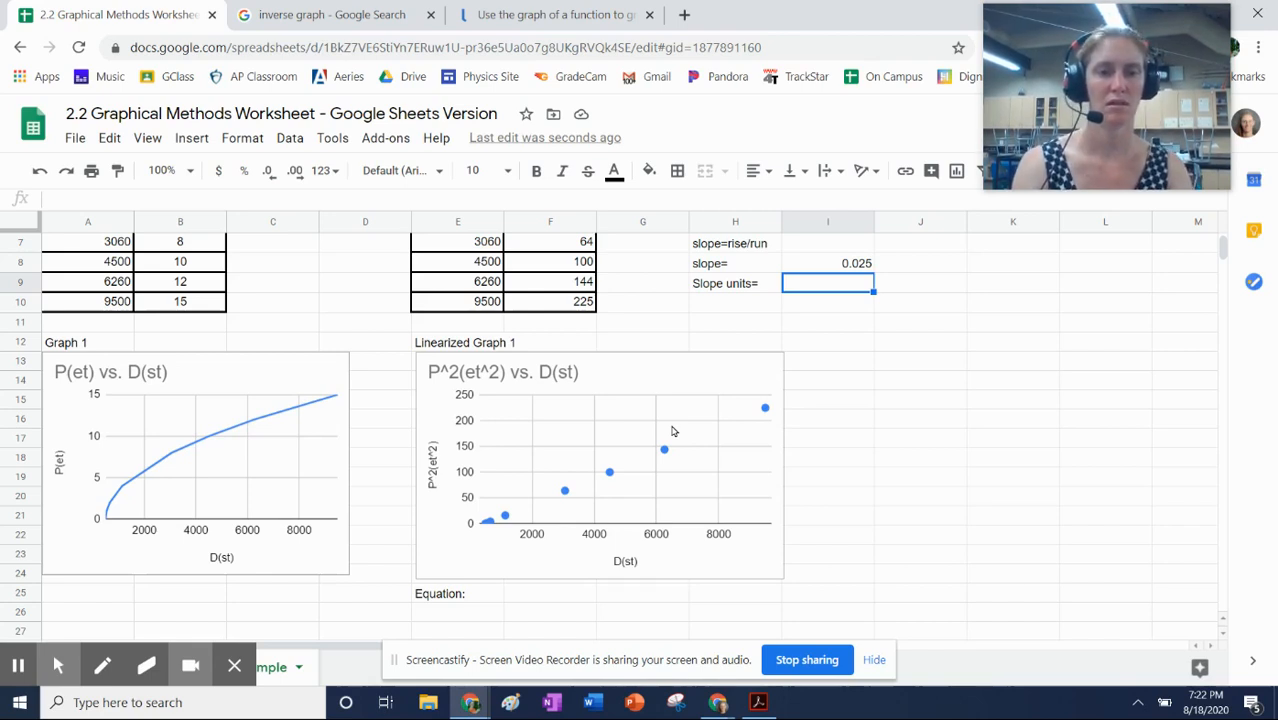
# - Enter the slope units (et^2/st) in cell I9, enclosed in parentheses
pyautogui.write('et^')
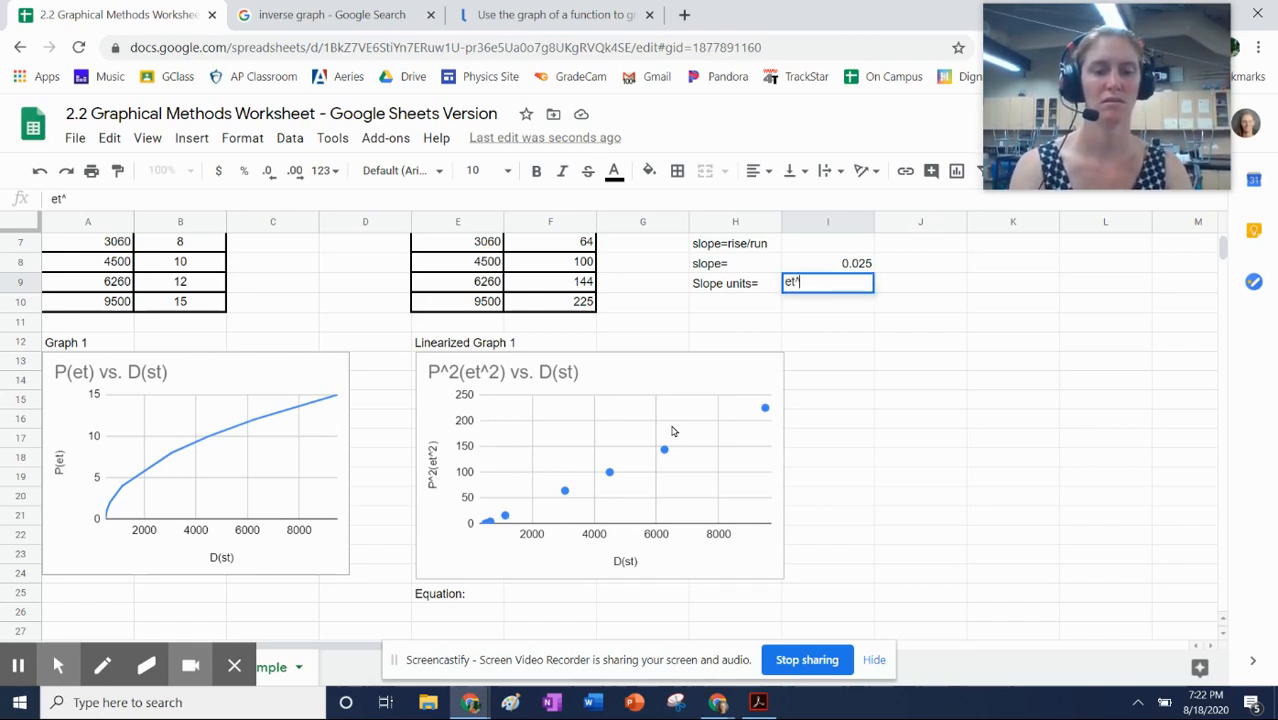
pyautogui.write('2/')
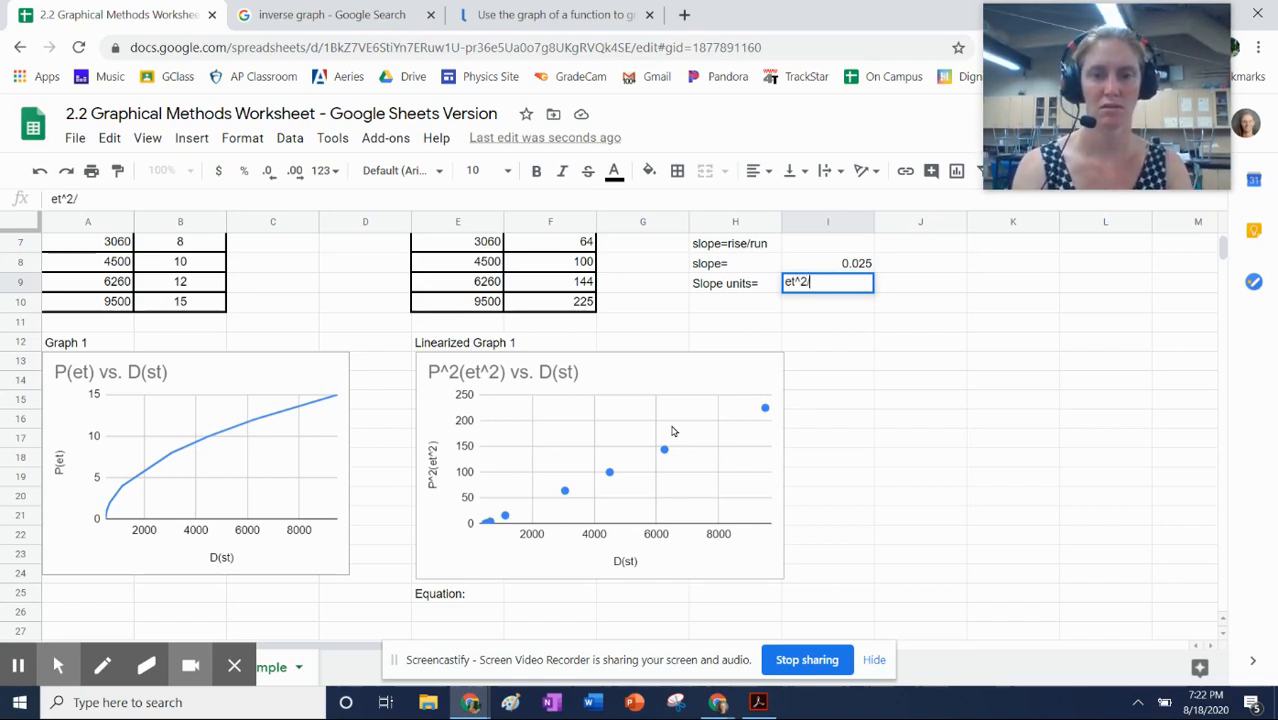
pyautogui.write('st')
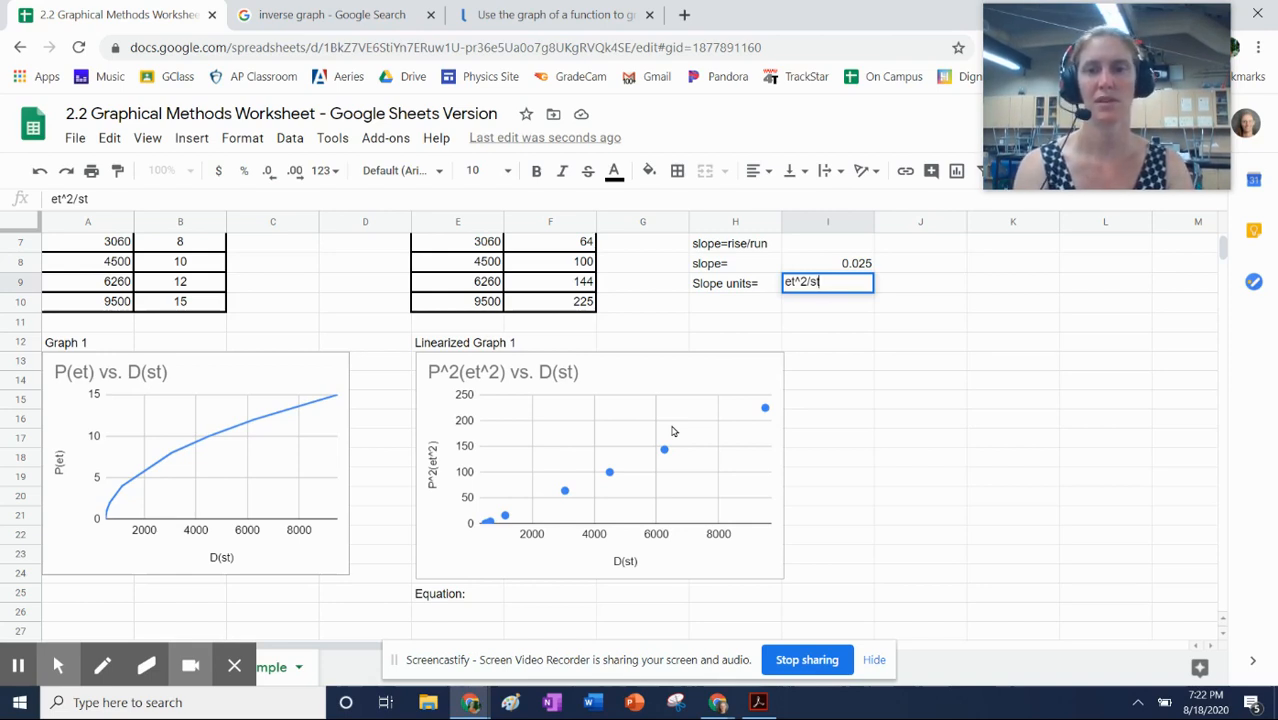
pyautogui.write(')')
pyautogui.press('Left')
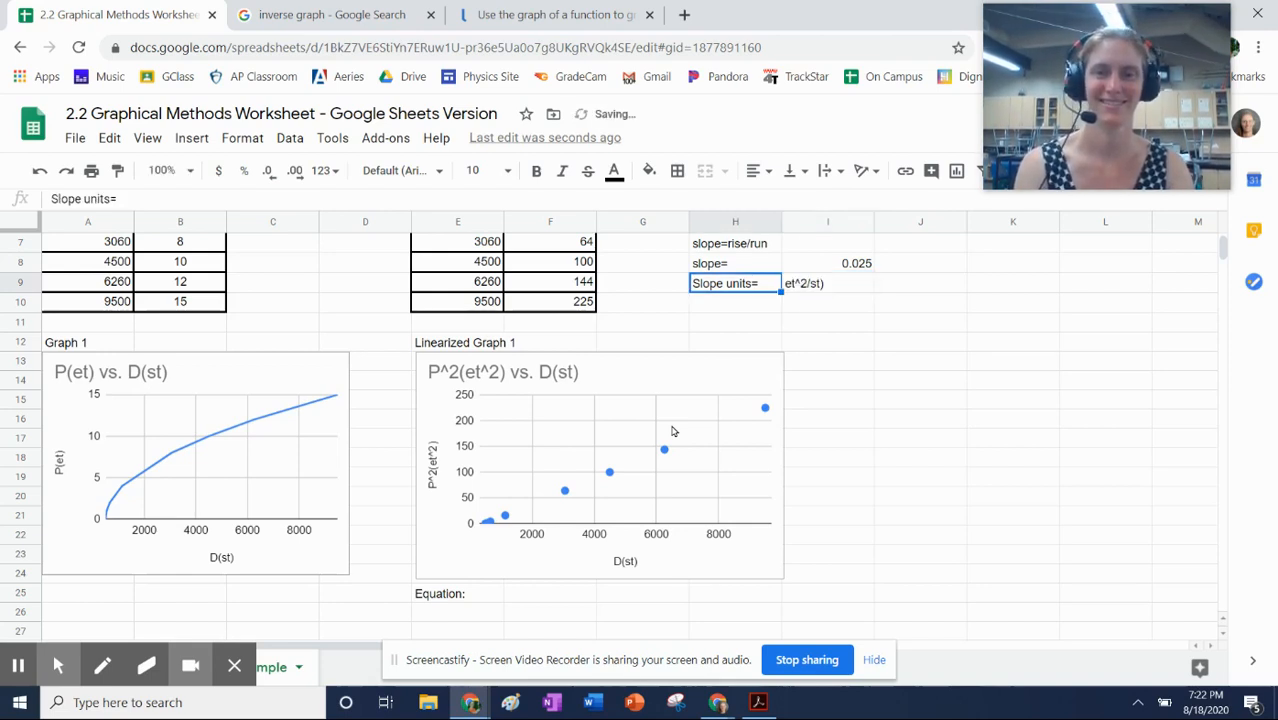
pyautogui.press('Right')
pyautogui.doubleClick(805, 283)
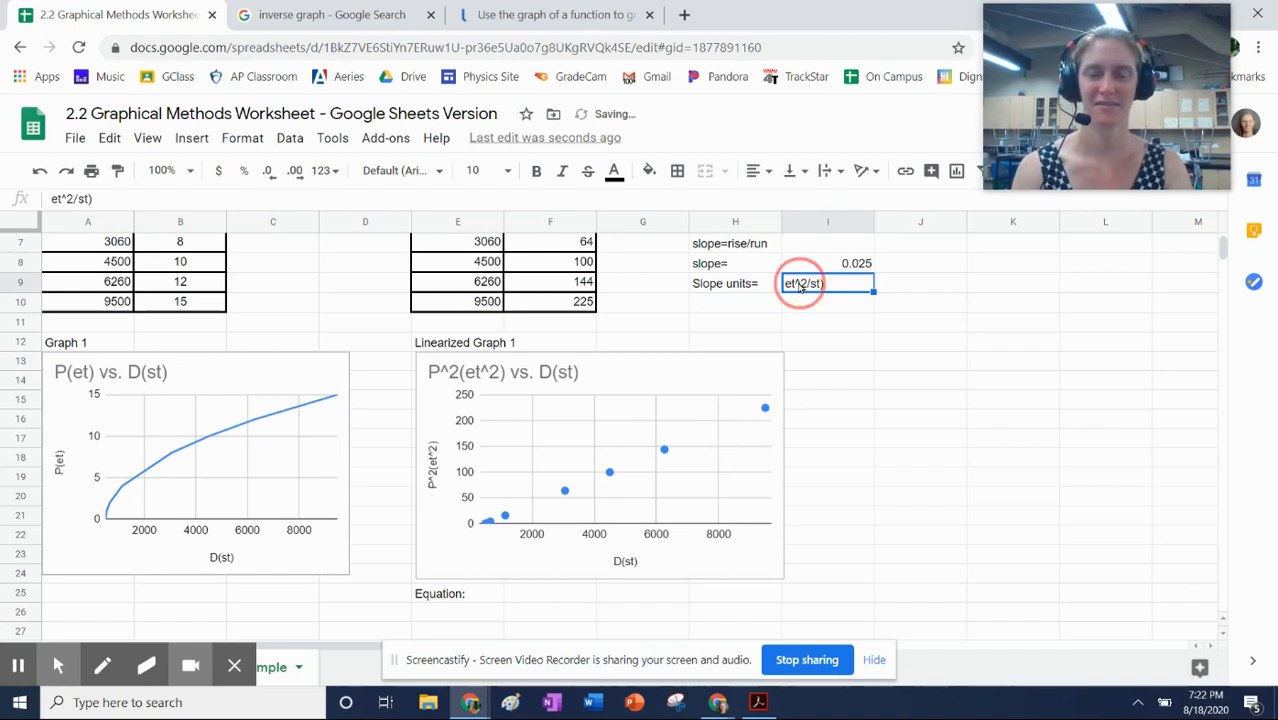
pyautogui.click(787, 281)
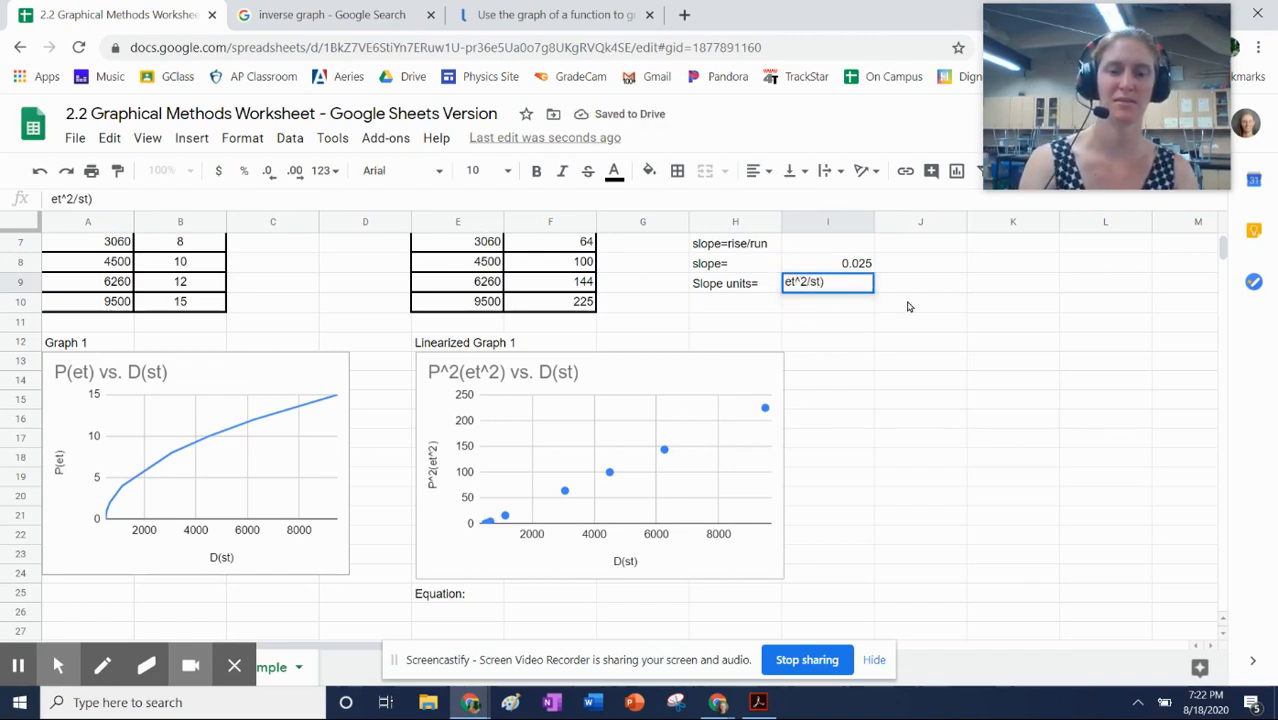
pyautogui.write('(')
pyautogui.press('Return')
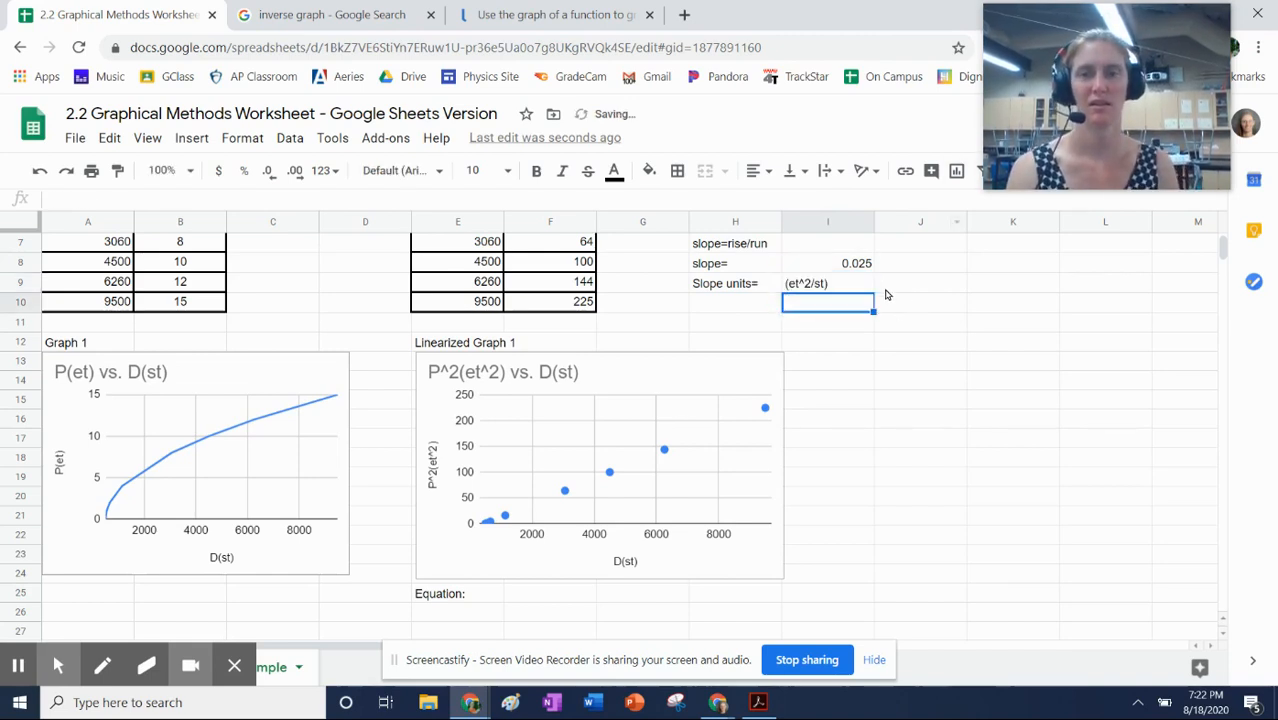
# - Left-align the calculated slope value in cell I8
pyautogui.click(855, 264)
pyautogui.click(765, 172)
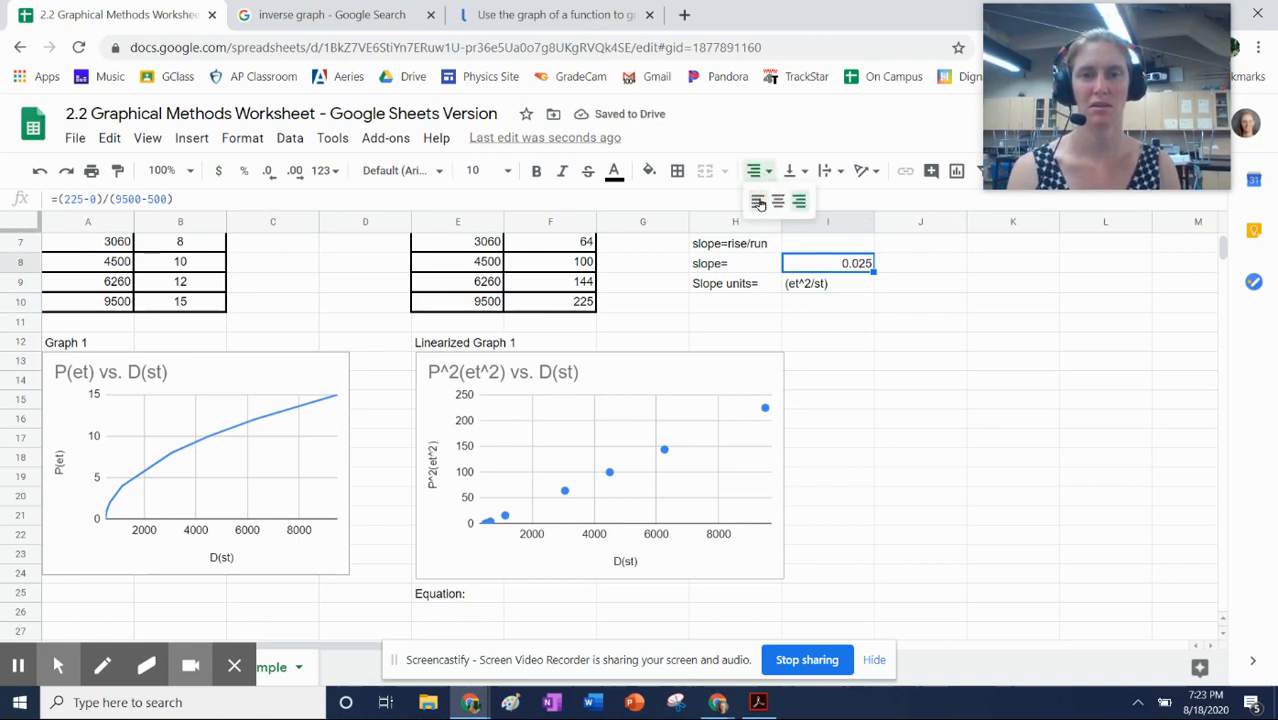
pyautogui.click(762, 207)
pyautogui.click(900, 322)
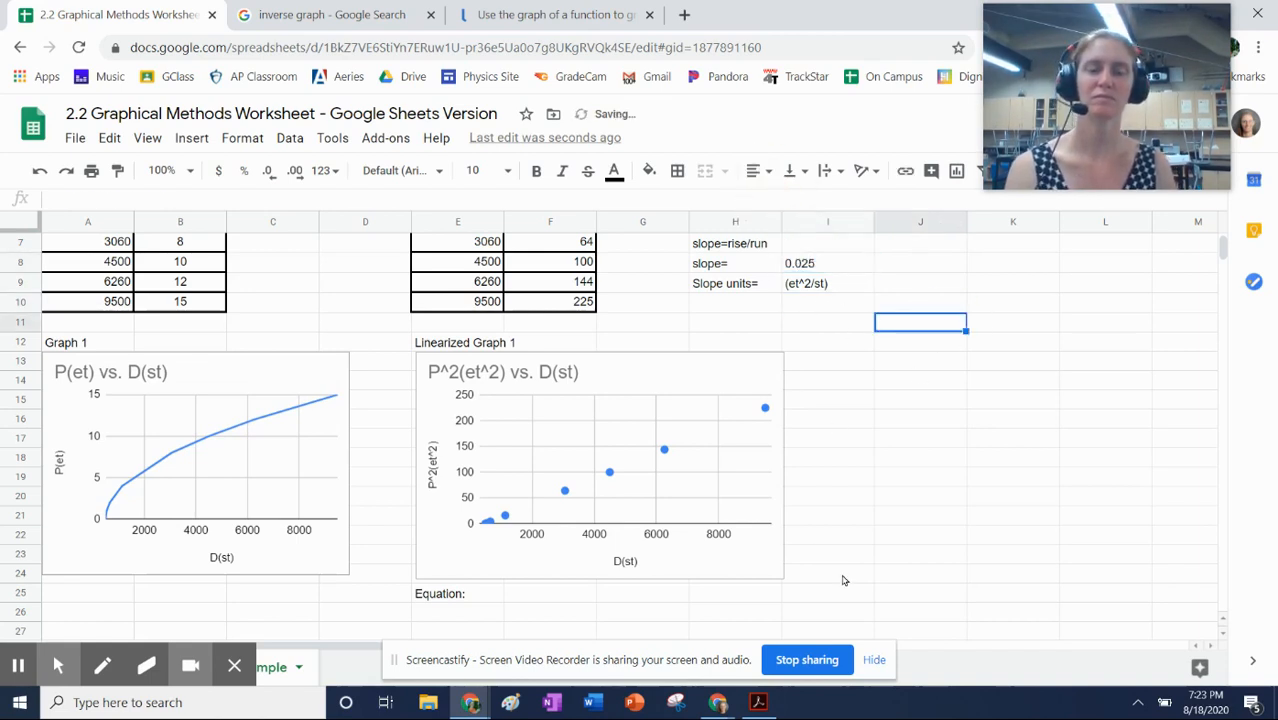
# - Enter the general line equation y=mx+b in cell E26, below the Equation label
pyautogui.click(496, 615)
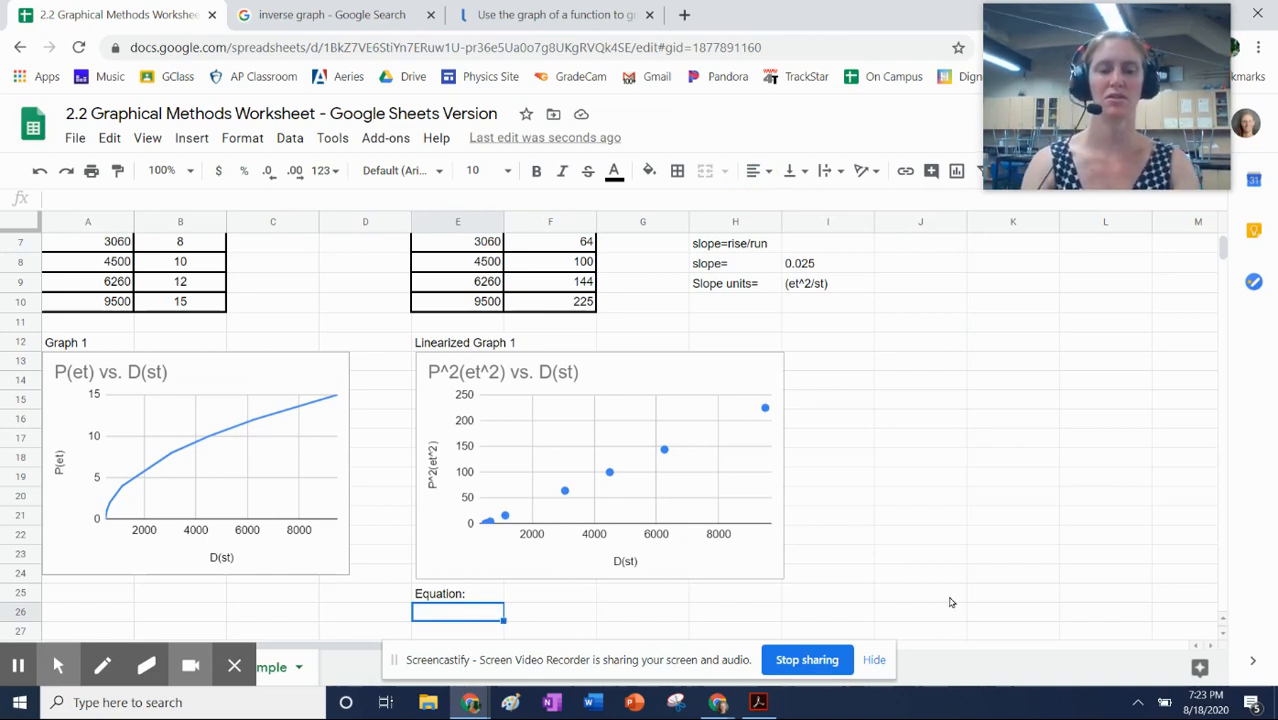
pyautogui.write('y=m')
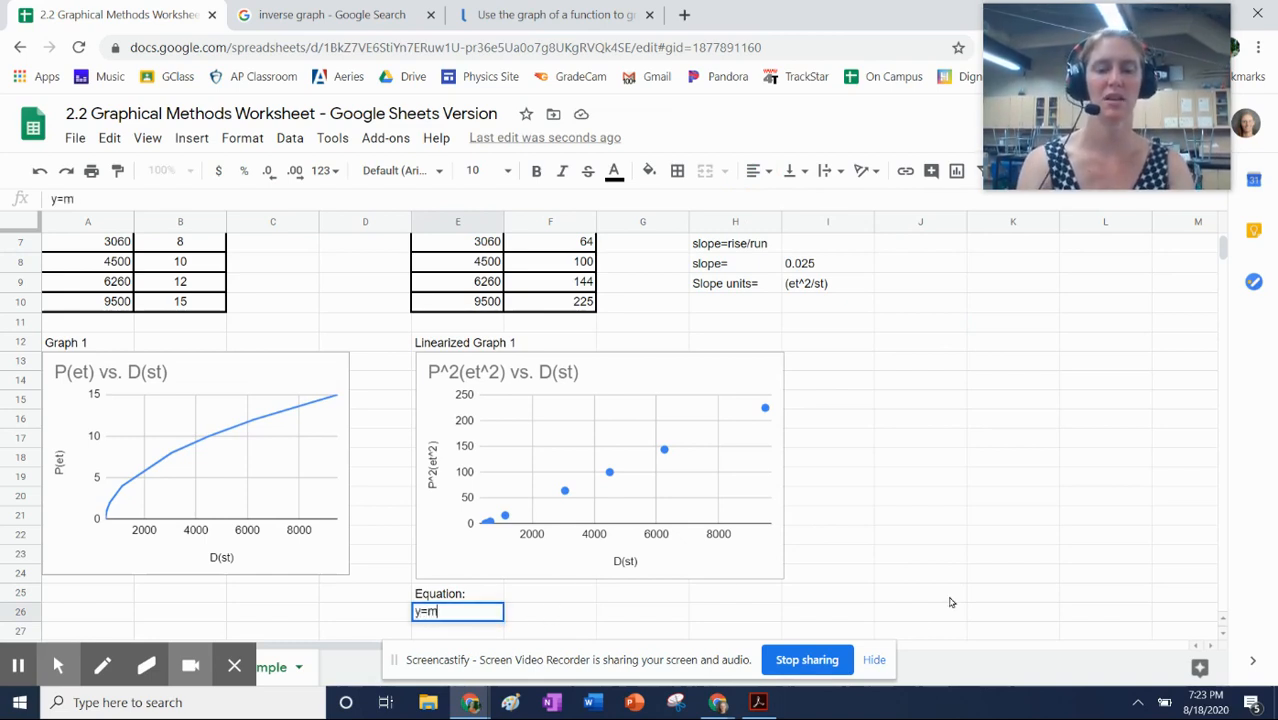
pyautogui.write('x+b')
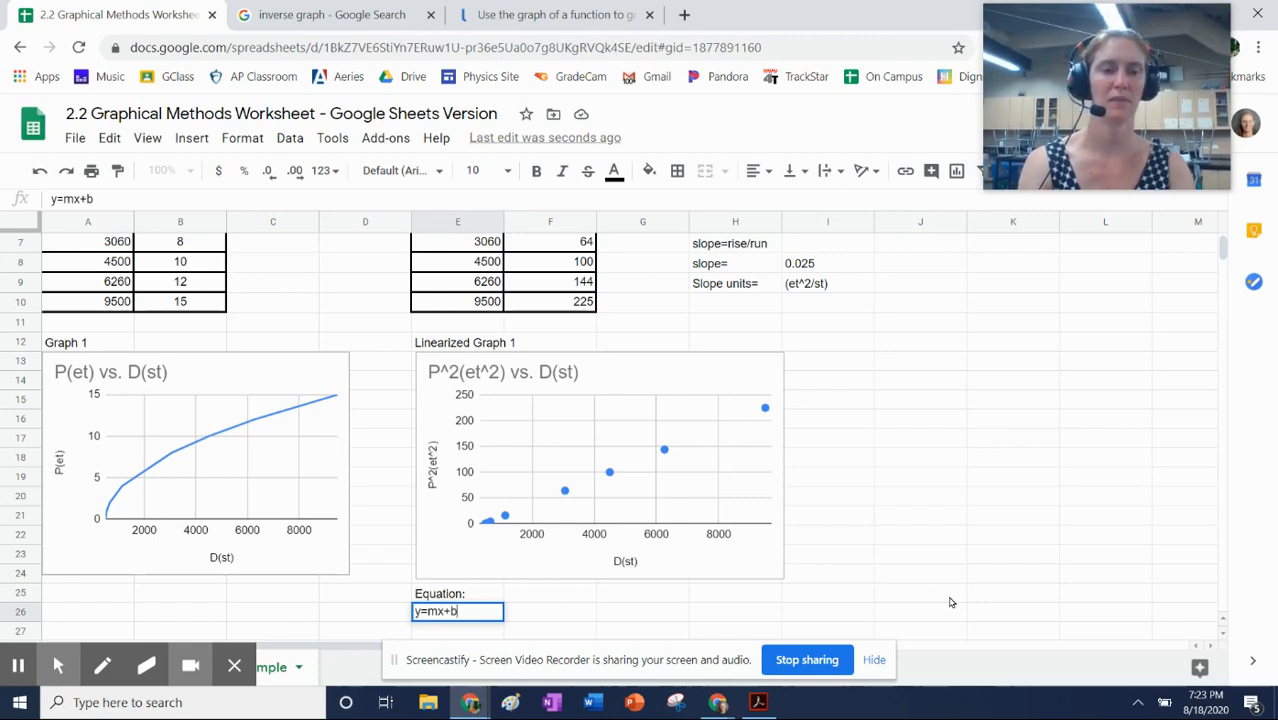
pyautogui.press('Return')
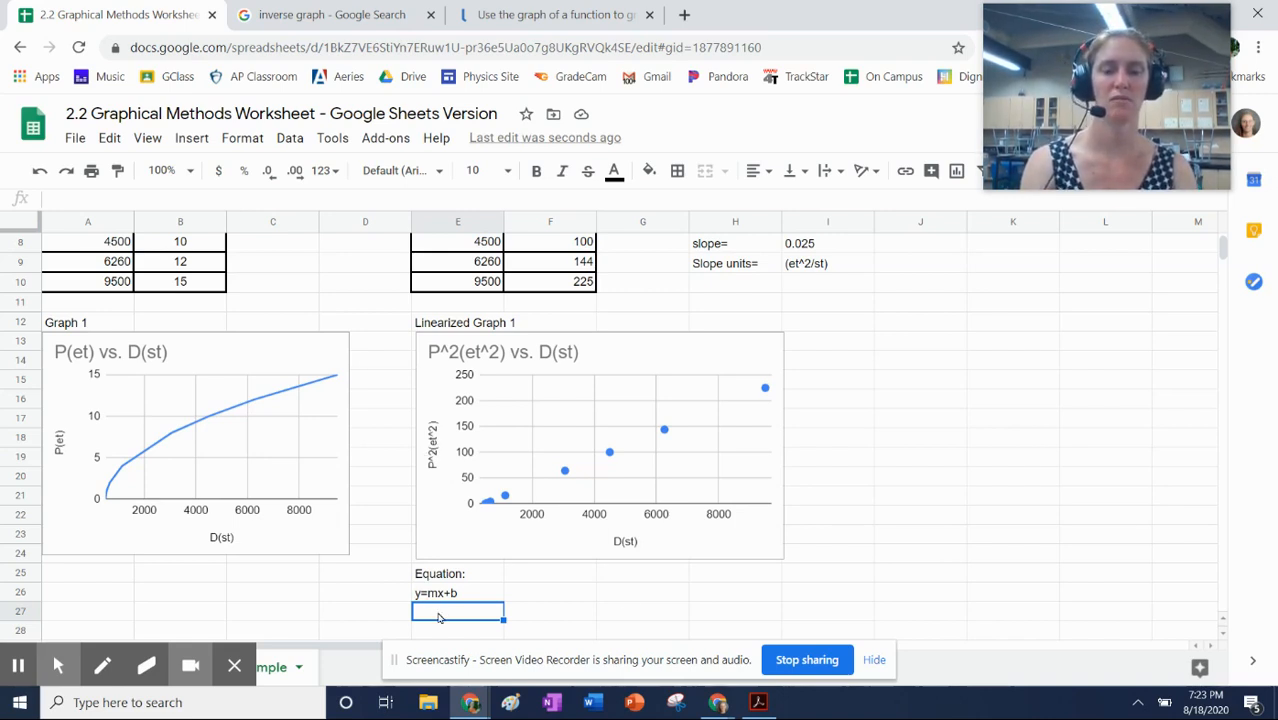
# - Begin the specific equation in cell E27 with P^2=0.025, using the calculated slope as the coefficient
pyautogui.write('P')
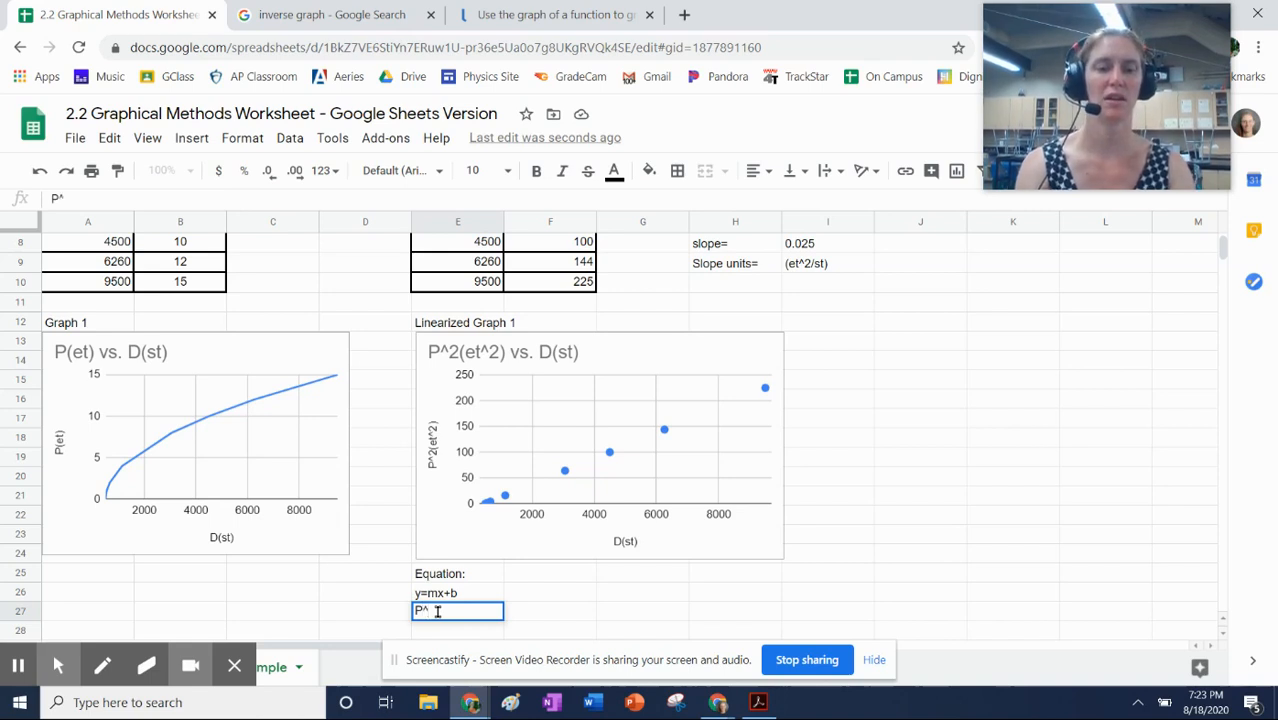
pyautogui.write('^2')
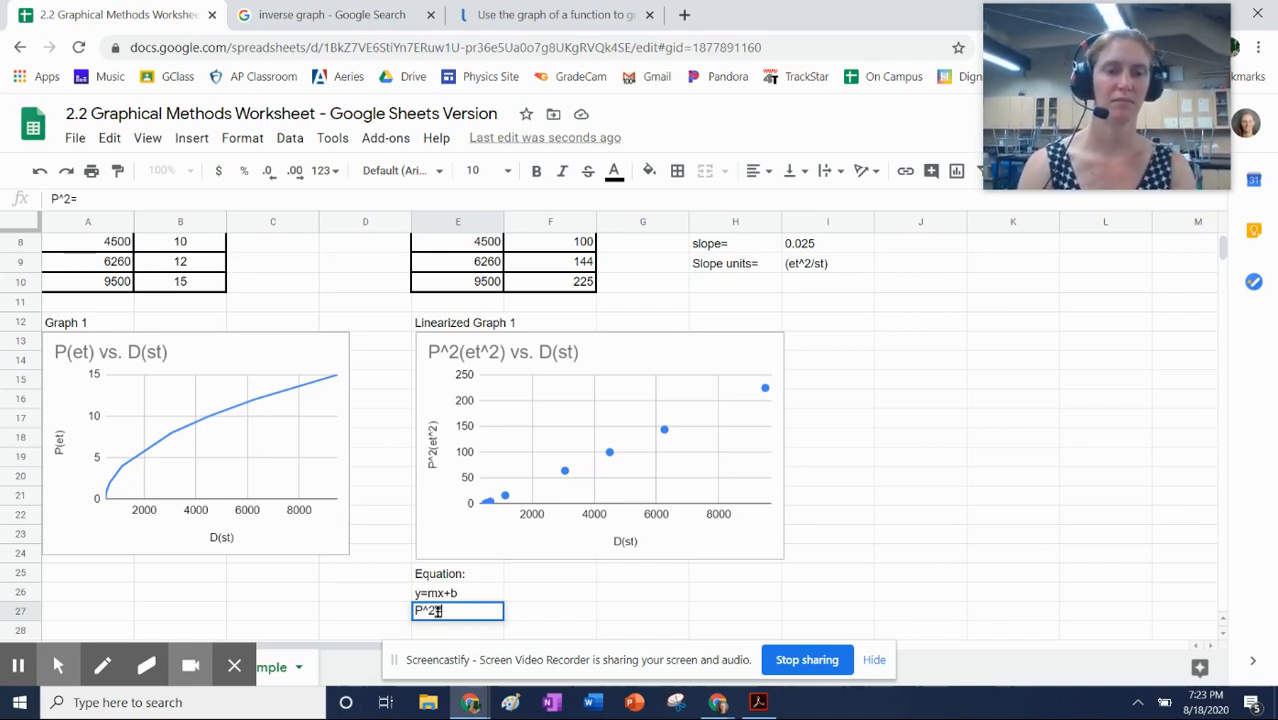
pyautogui.write('=')
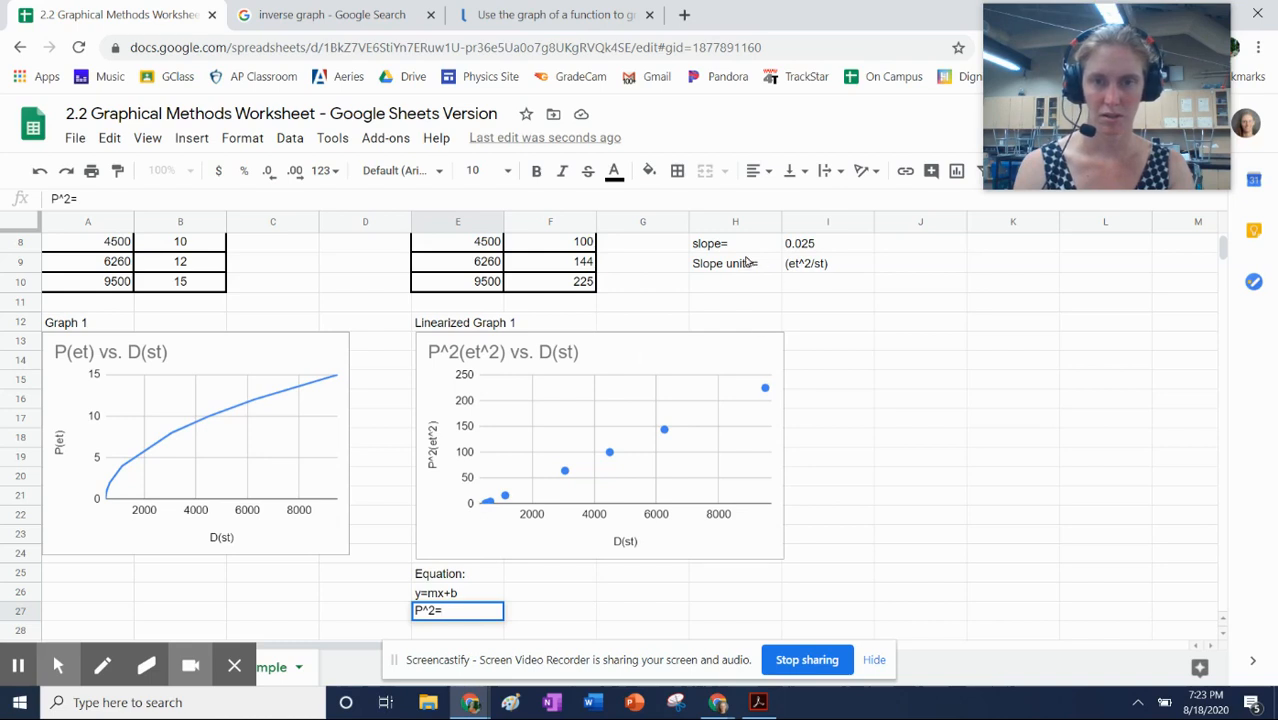
pyautogui.click(799, 248)
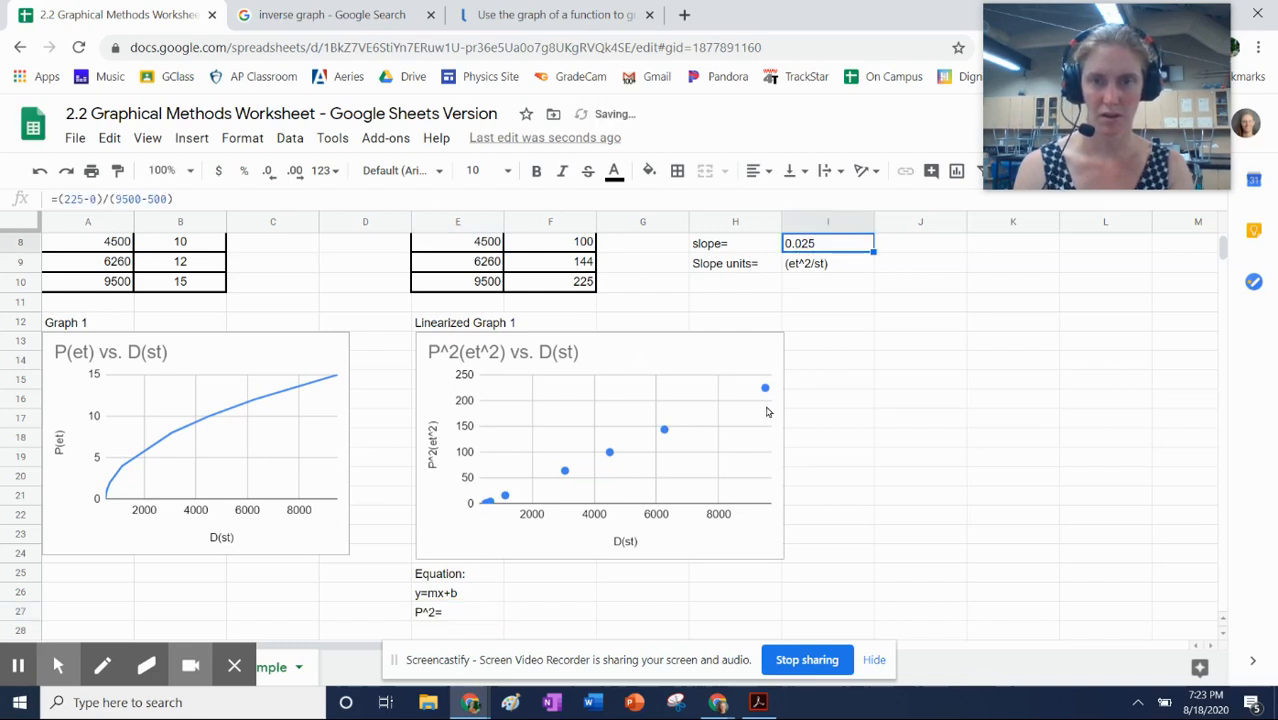
pyautogui.doubleClick(467, 612)
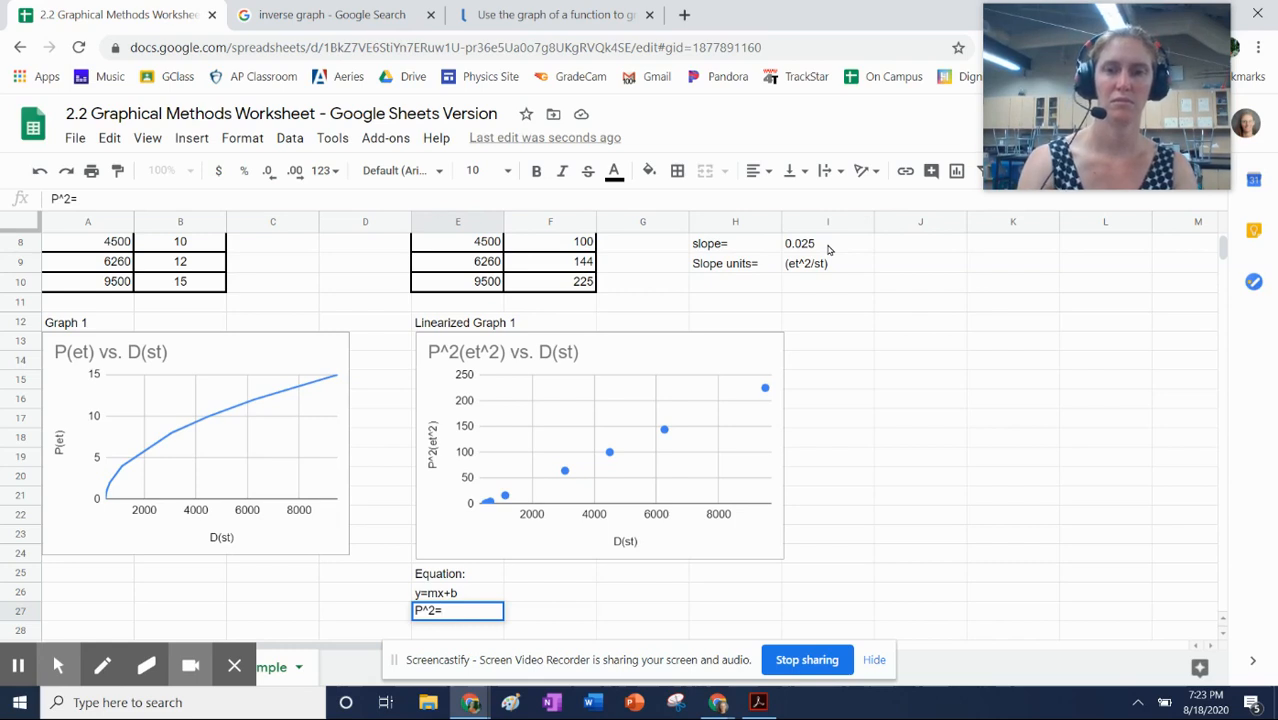
pyautogui.write('.025')
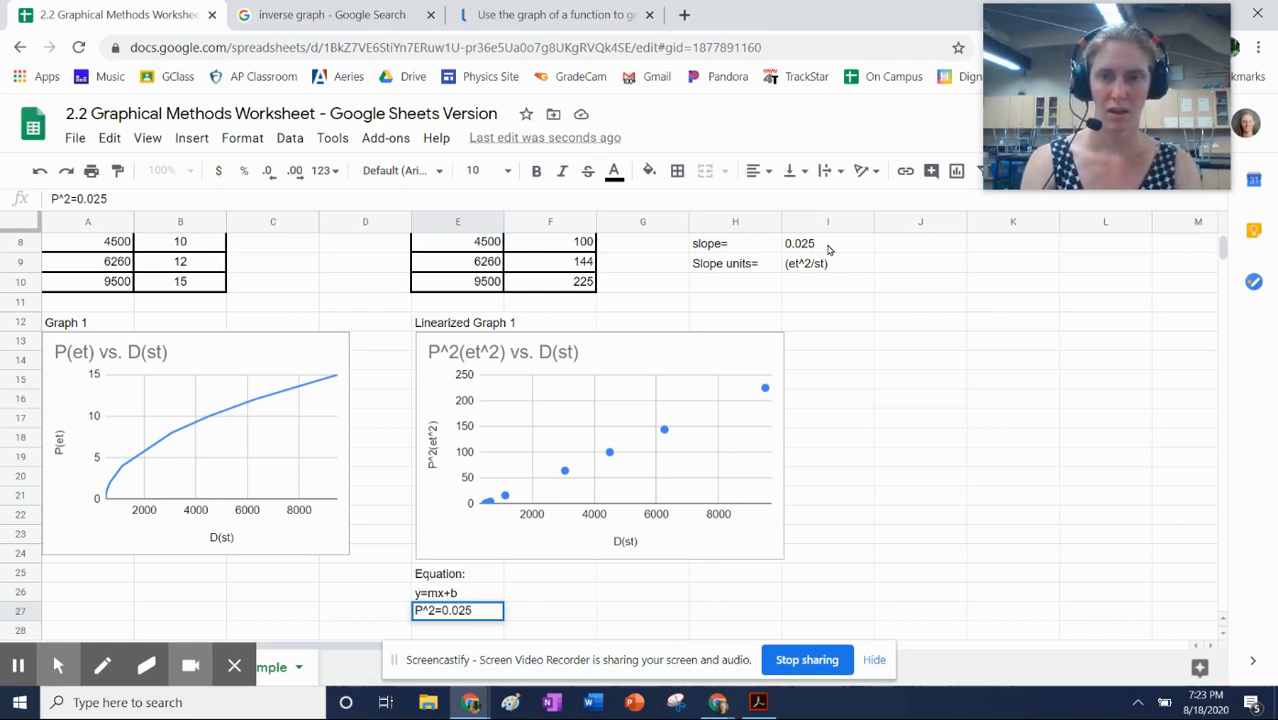
# - Copy the units text (et^2/st) from I9 and append it to the equation in E27, followed by a * sign
pyautogui.doubleClick(833, 262)
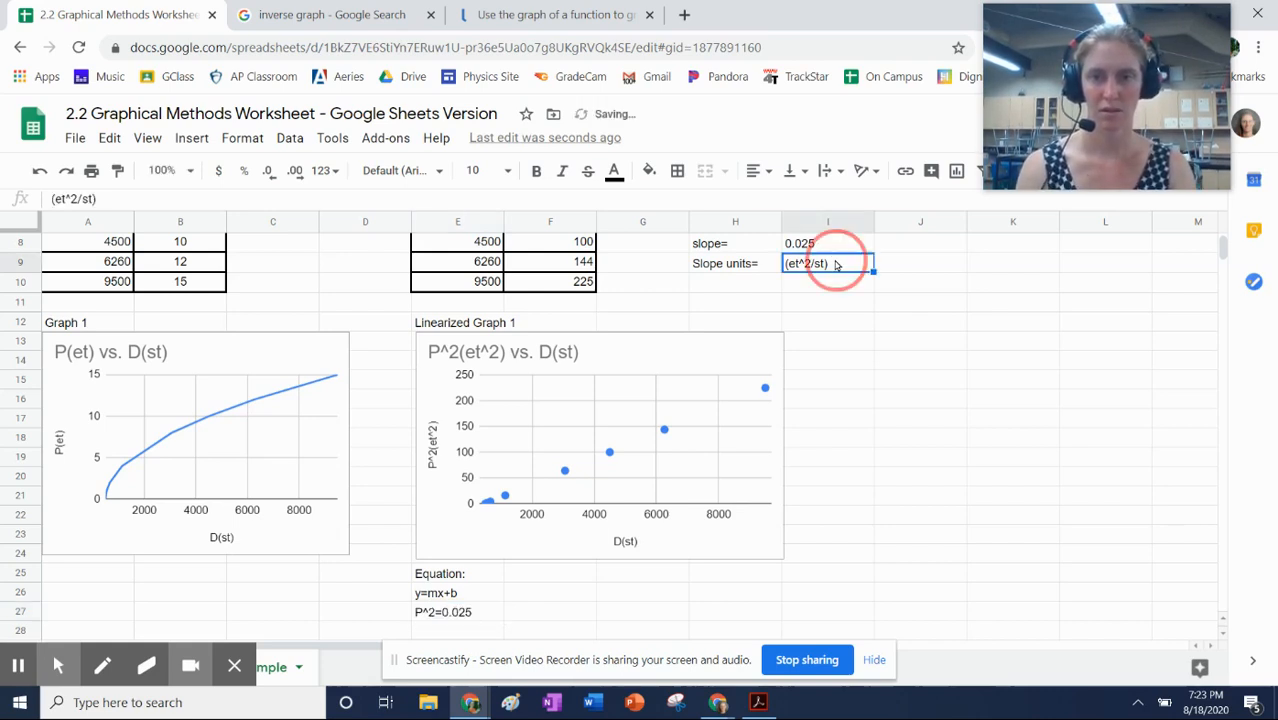
pyautogui.moveTo(833, 262); pyautogui.dragTo(752, 270)
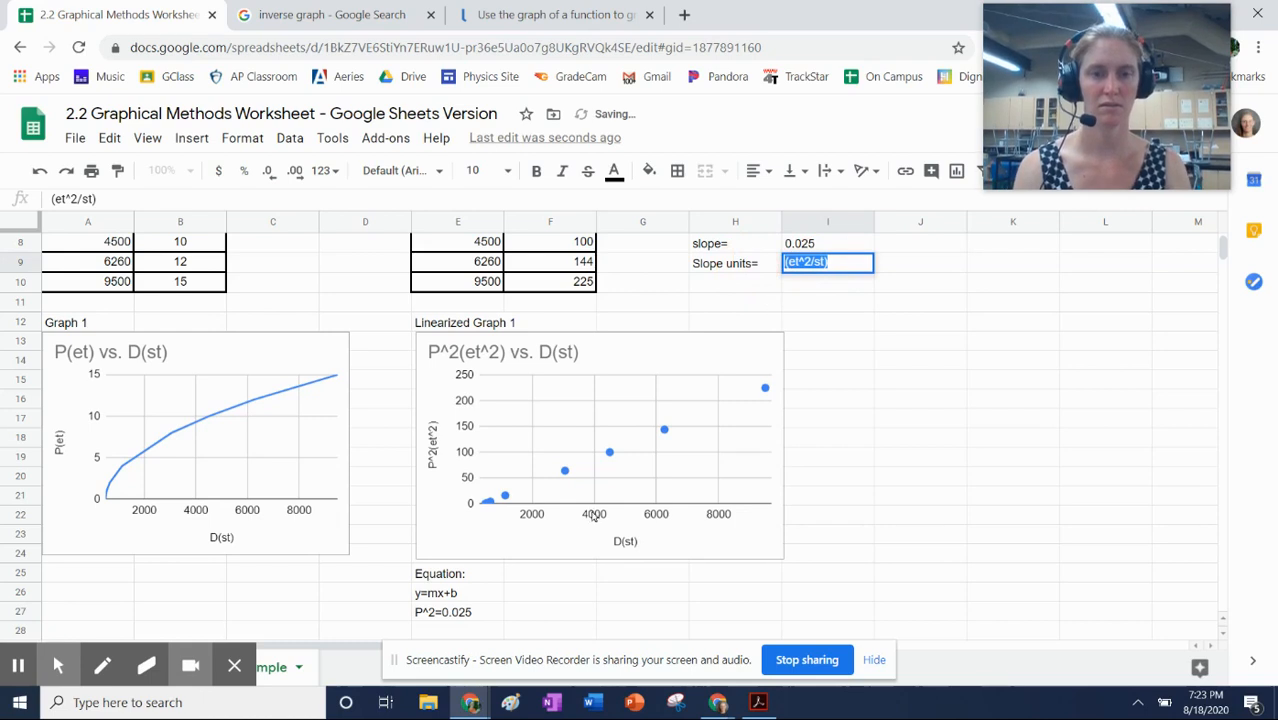
pyautogui.hotkey('ctrl', 'c')
pyautogui.doubleClick(479, 614)
pyautogui.hotkey('ctrl', 'v')
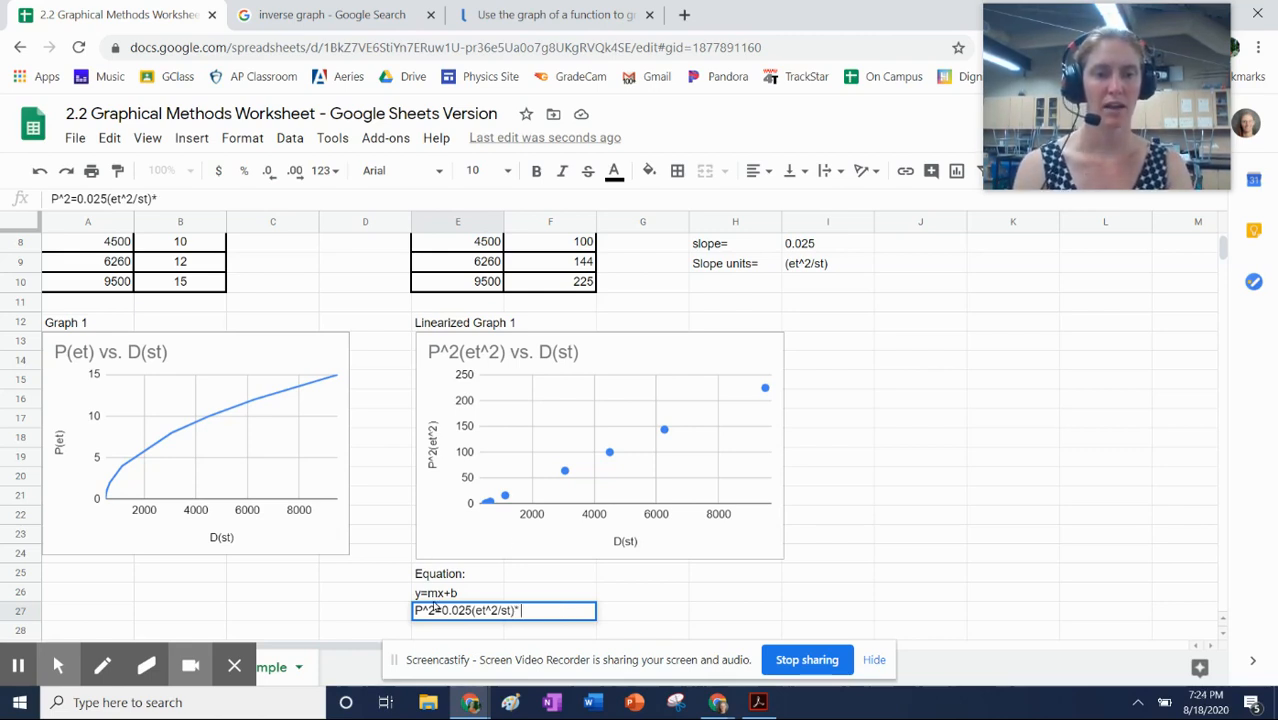
# - Color the slope part 0.025(et^2/st)* of the equation in E27 red
pyautogui.moveTo(529, 612); pyautogui.dragTo(442, 610)
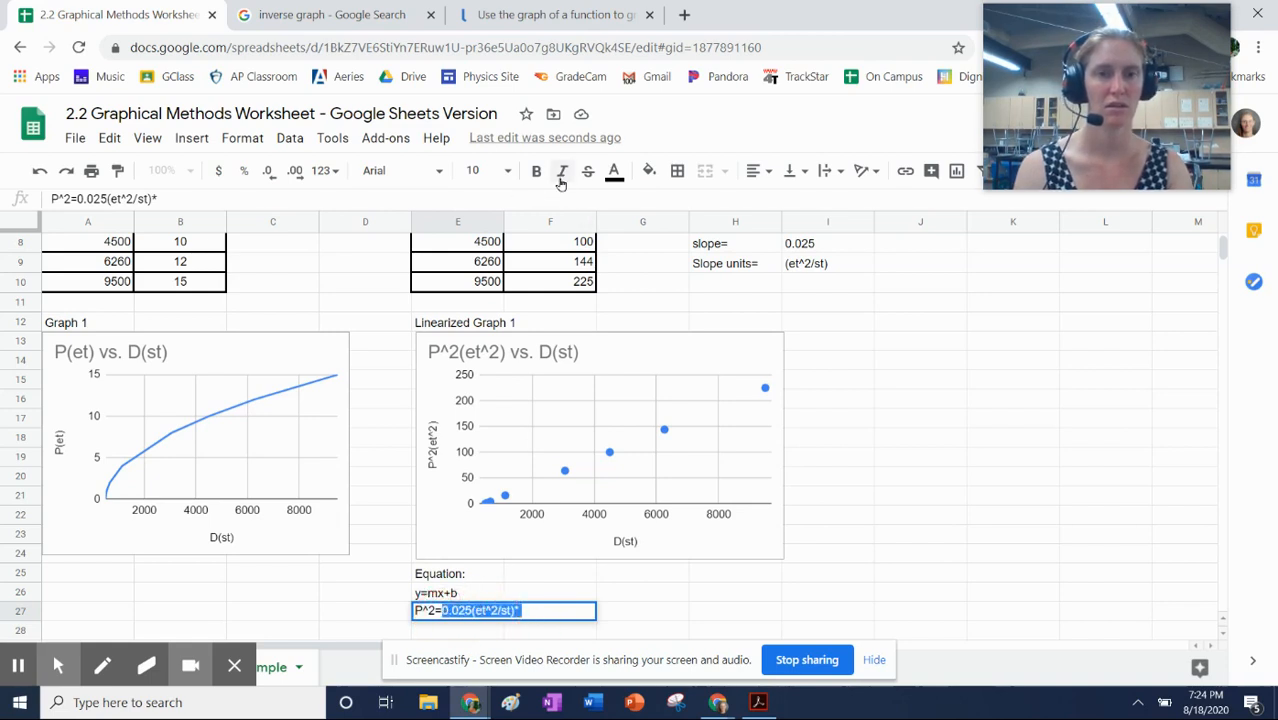
pyautogui.click(614, 170)
pyautogui.click(643, 265)
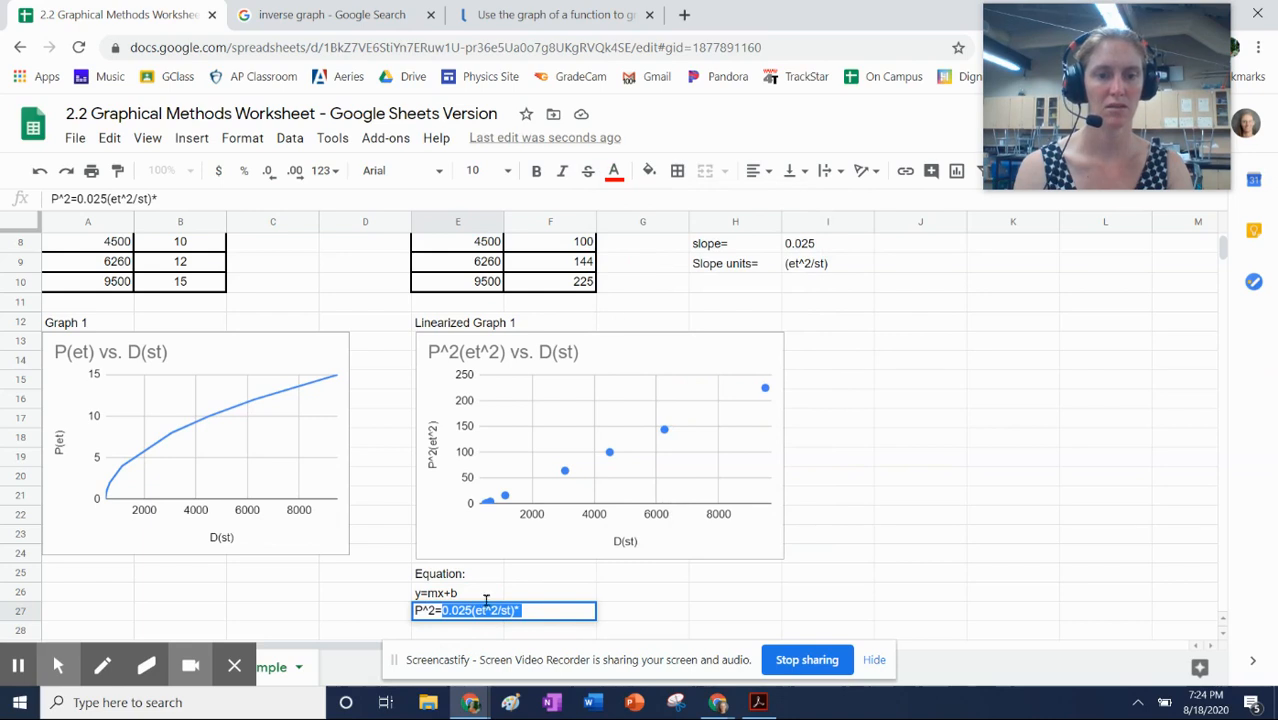
pyautogui.click(558, 578)
# - Color only the letter m in the y=mx+b equation in E26 red
pyautogui.click(440, 598)
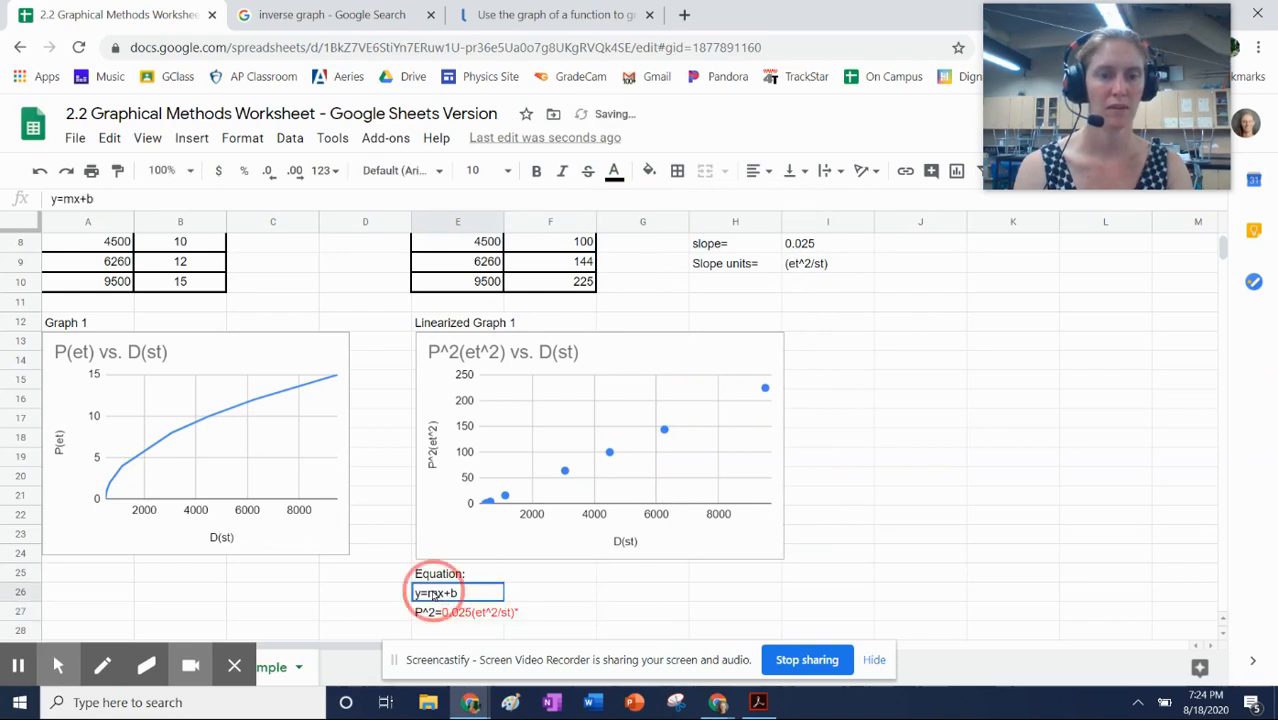
pyautogui.doubleClick(436, 592)
pyautogui.click(436, 592)
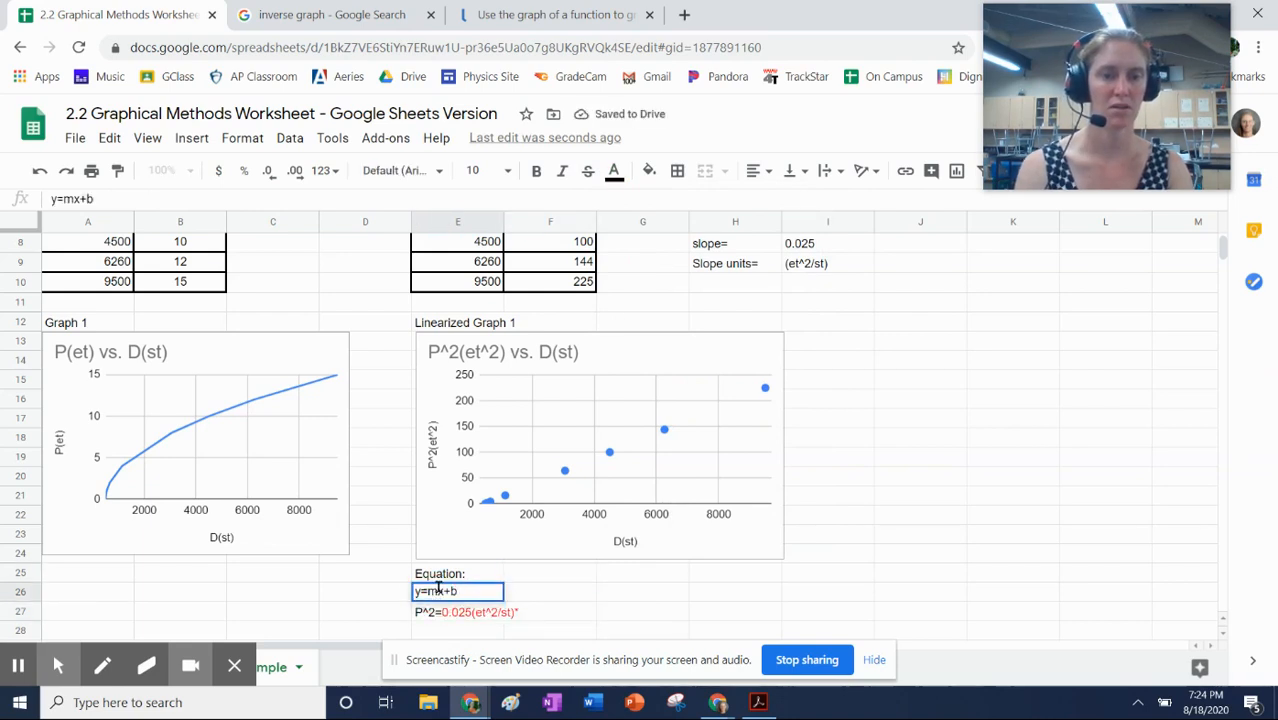
pyautogui.hotkey('shift', 'Left')
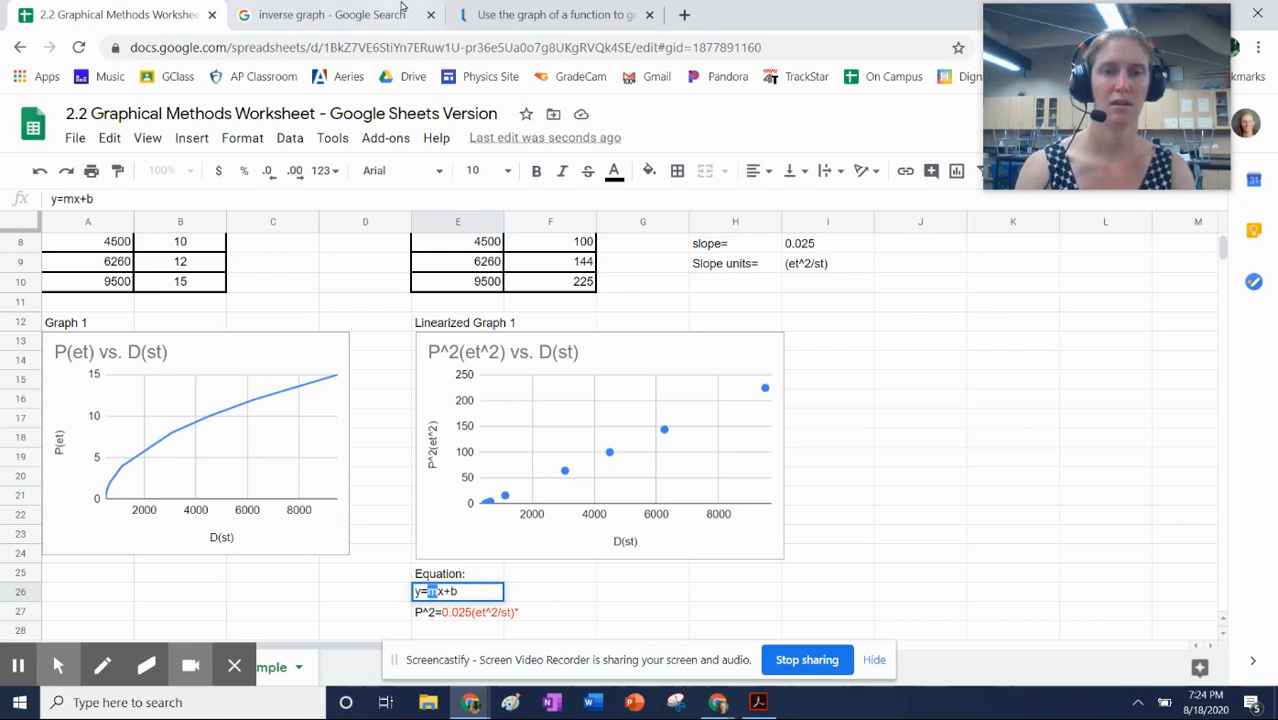
pyautogui.click(615, 172)
pyautogui.click(641, 255)
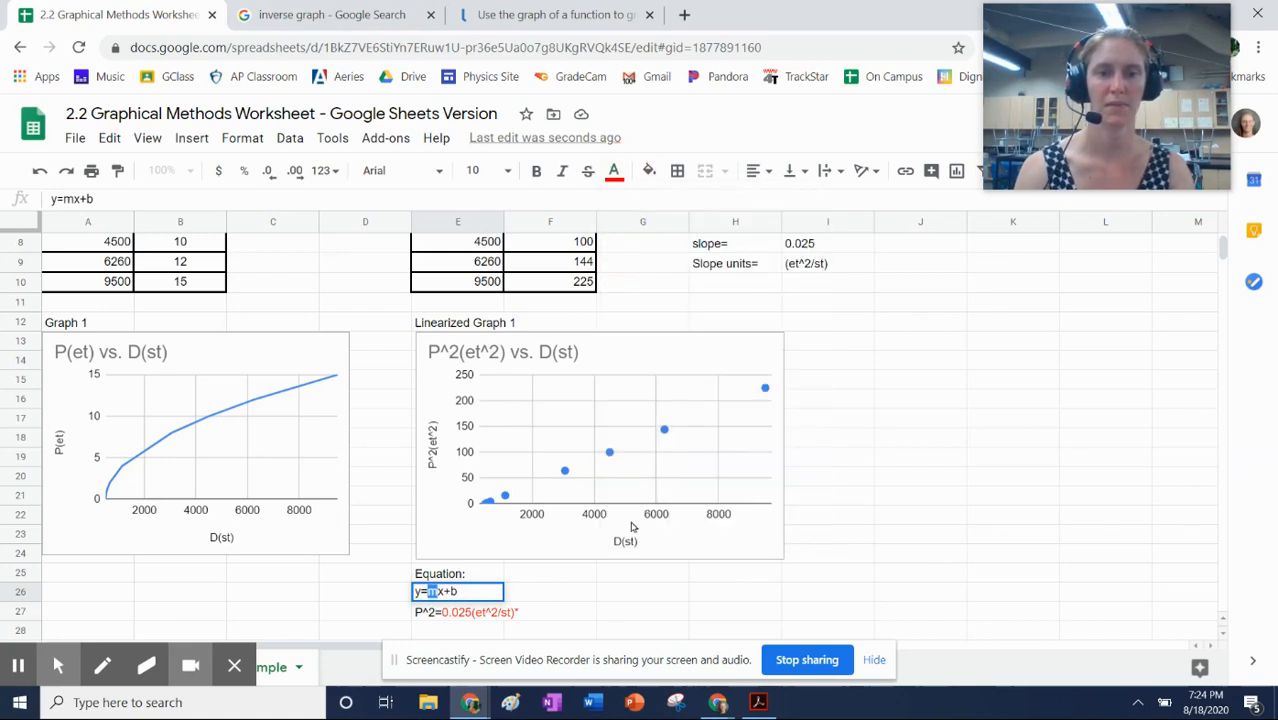
pyautogui.click(596, 631)
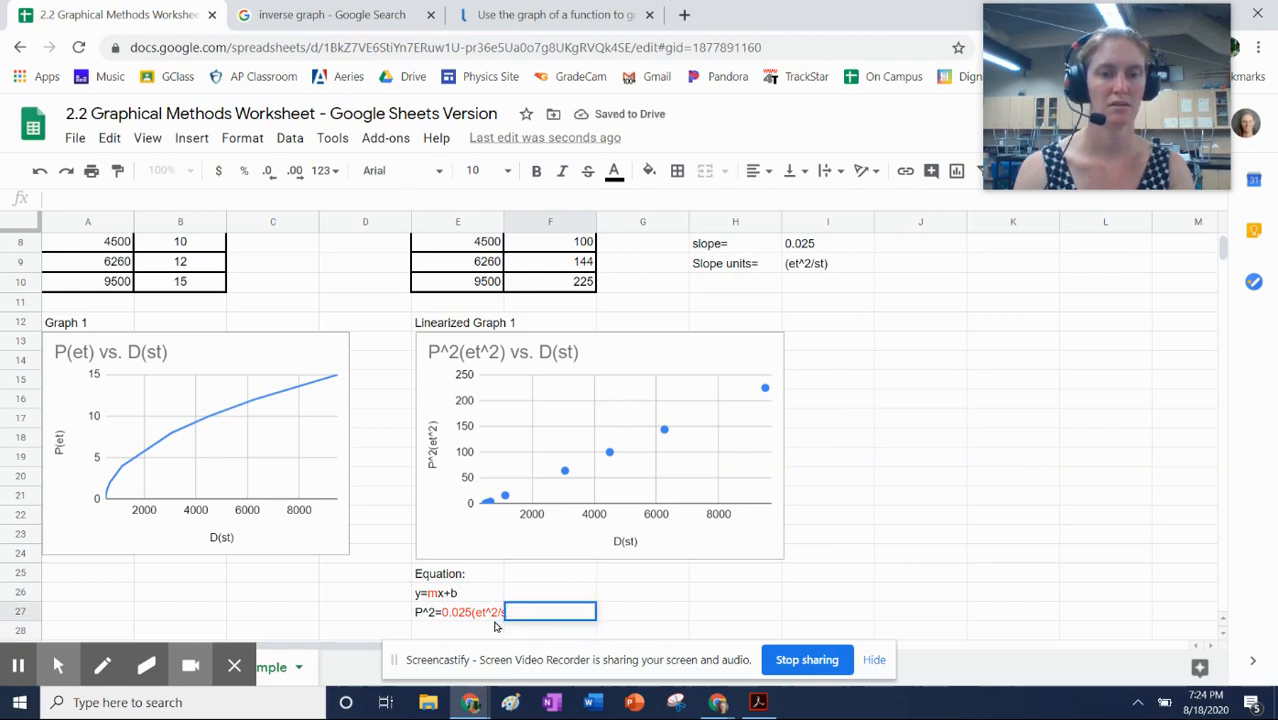
# - Extend the equation in E27 with the x variable and plus sign, adding D + after the slope term
pyautogui.click(491, 613)
pyautogui.click(266, 197)
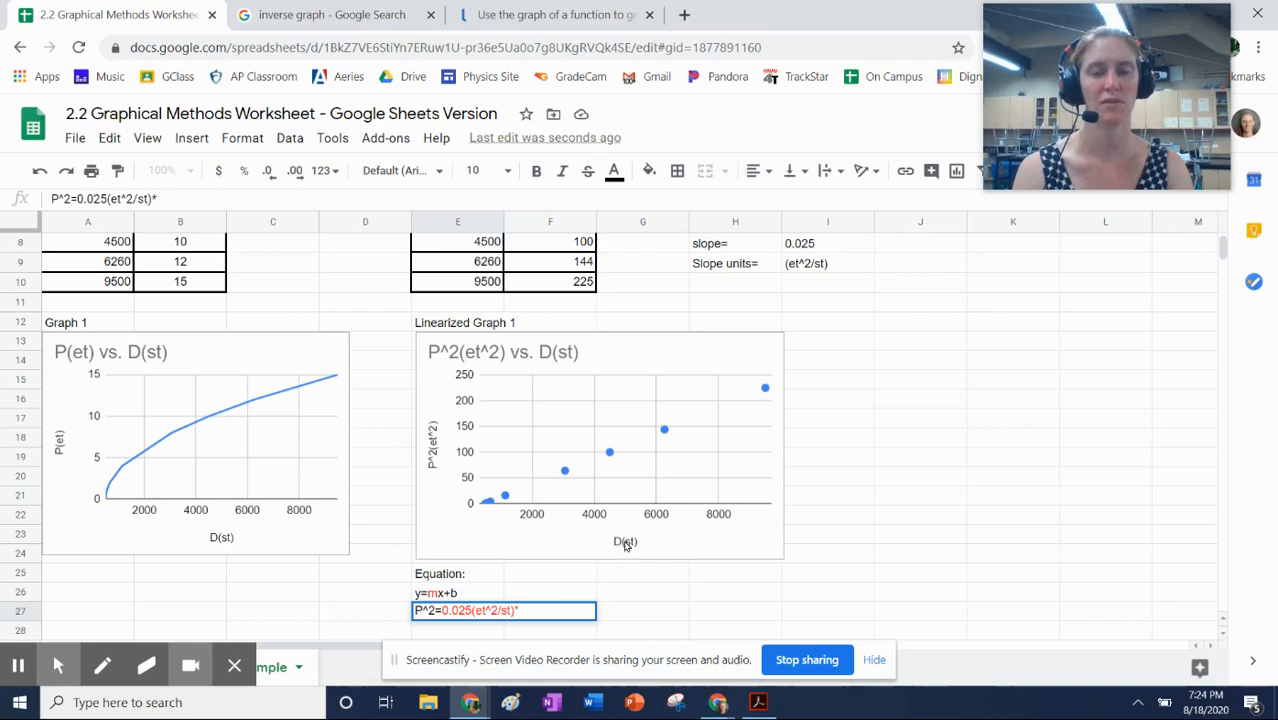
pyautogui.write('D +')
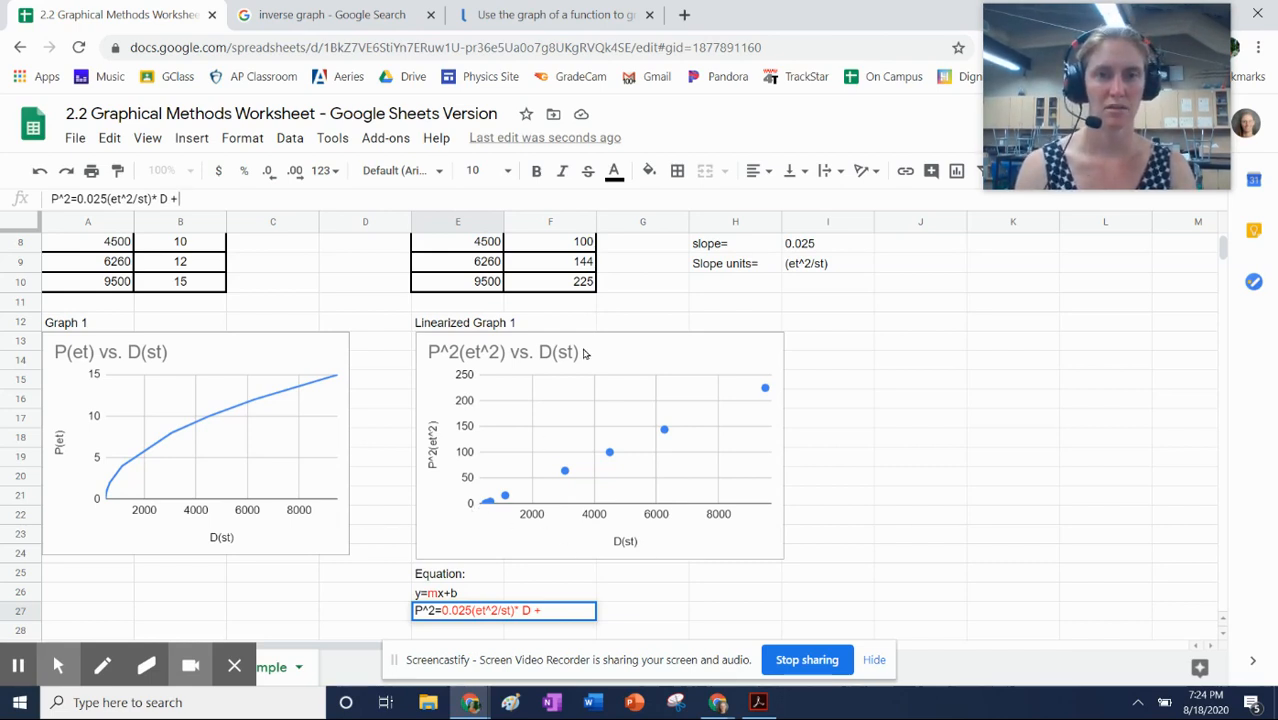
# - Add the y-intercept -250 in blue after the plus sign of the equation in E27
pyautogui.scroll(2, 585, 355)
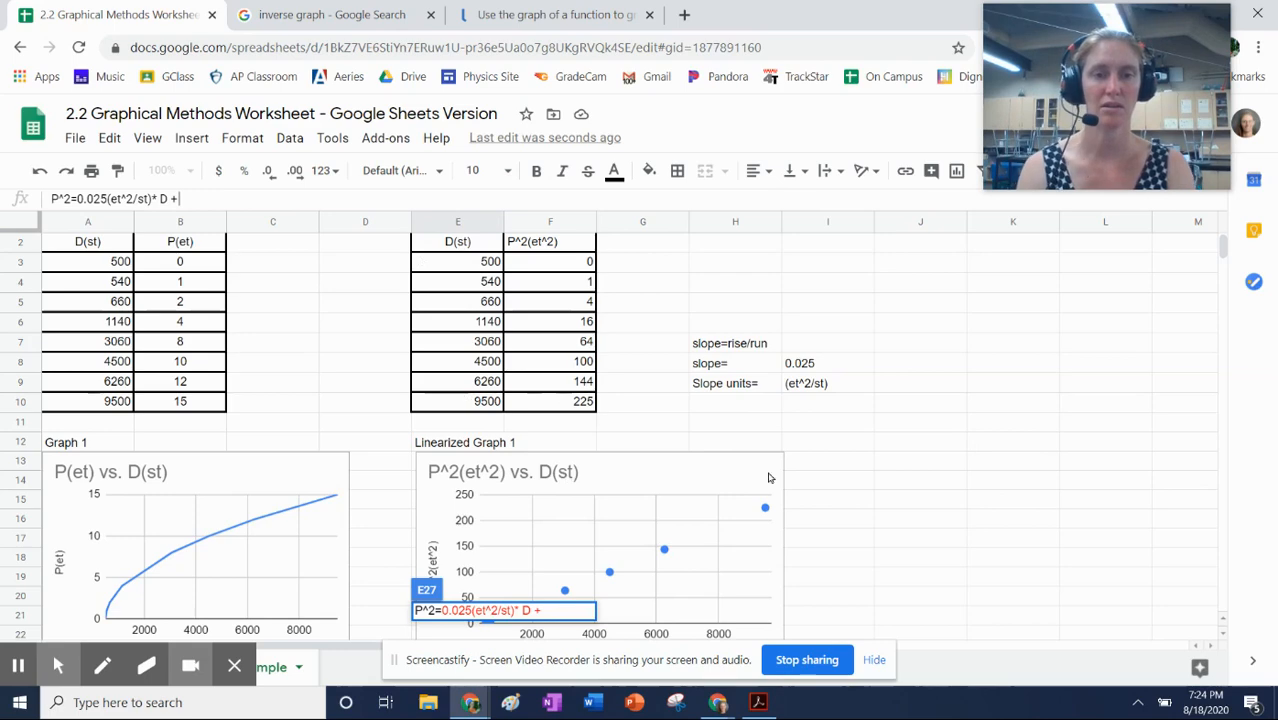
pyautogui.scroll(-2, 716, 545)
pyautogui.click(572, 608)
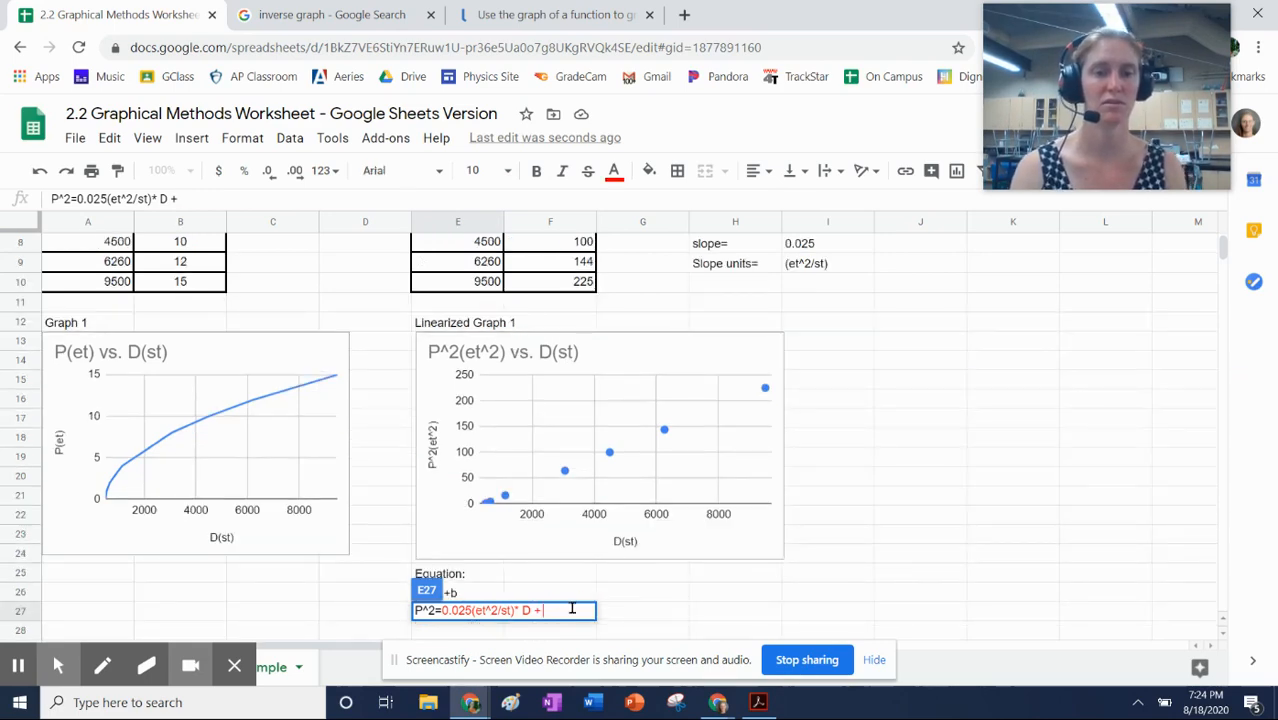
pyautogui.click(614, 170)
pyautogui.click(761, 254)
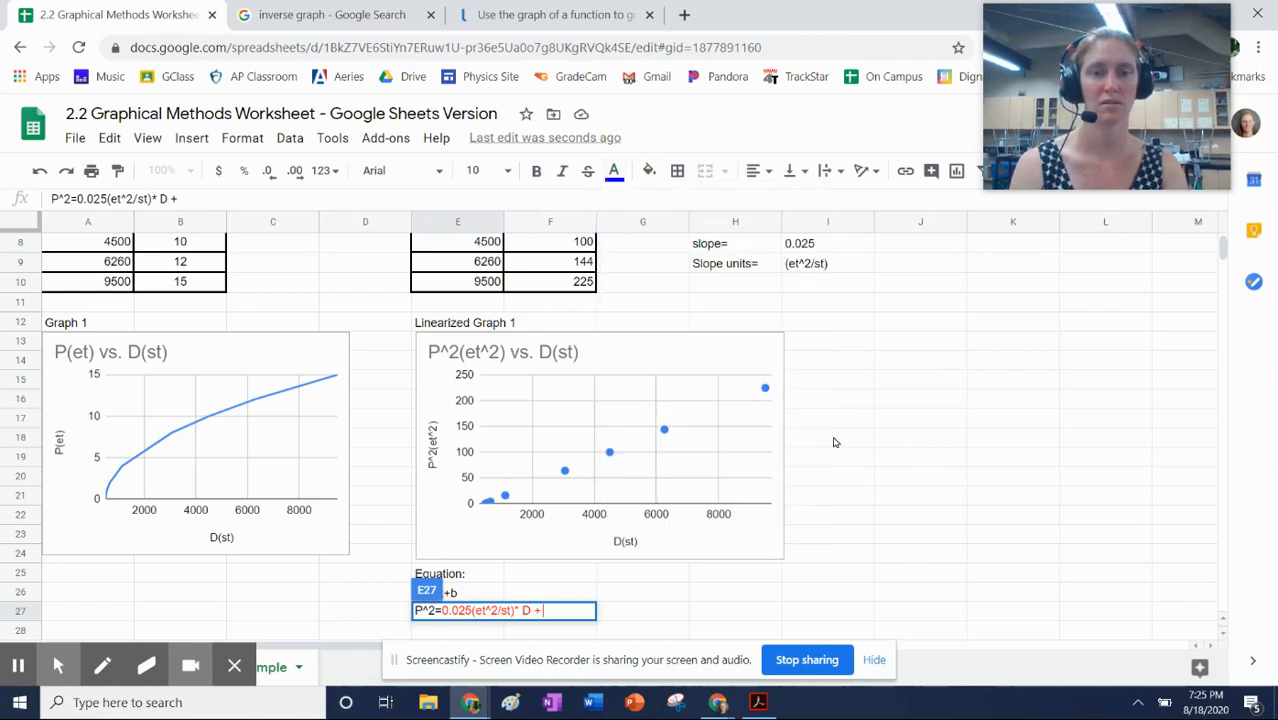
pyautogui.write('-')
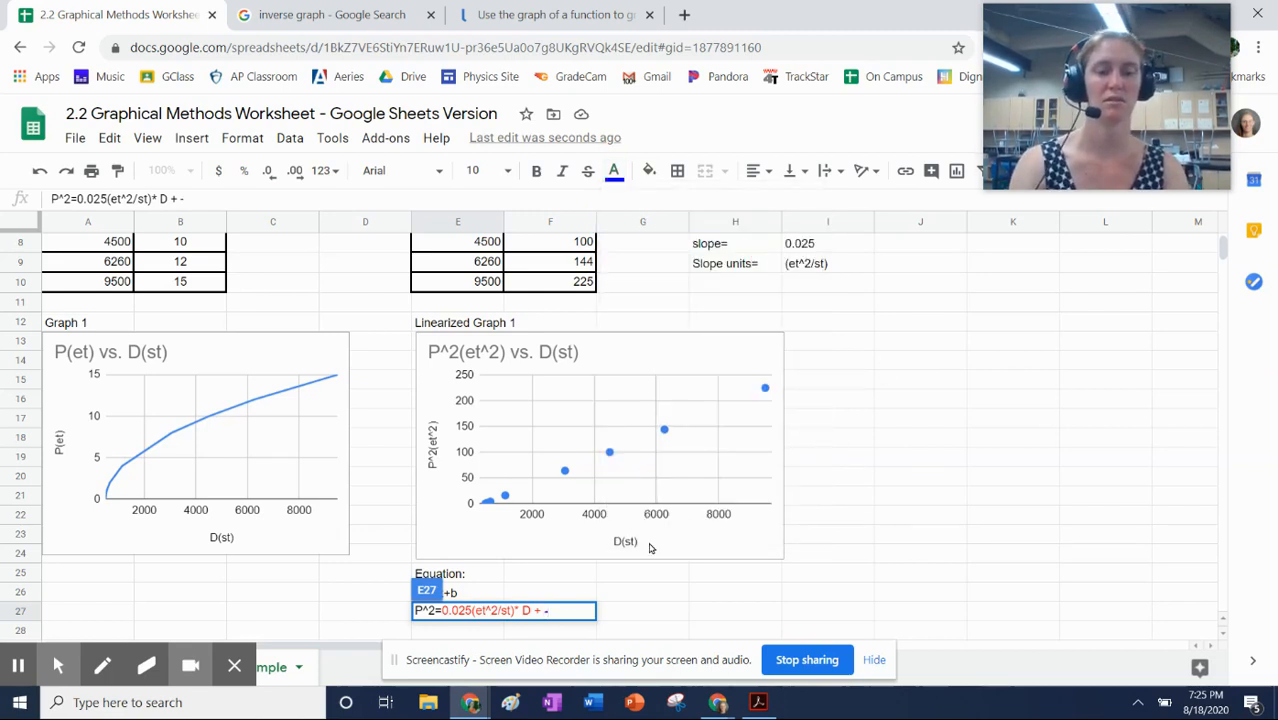
pyautogui.write('250')
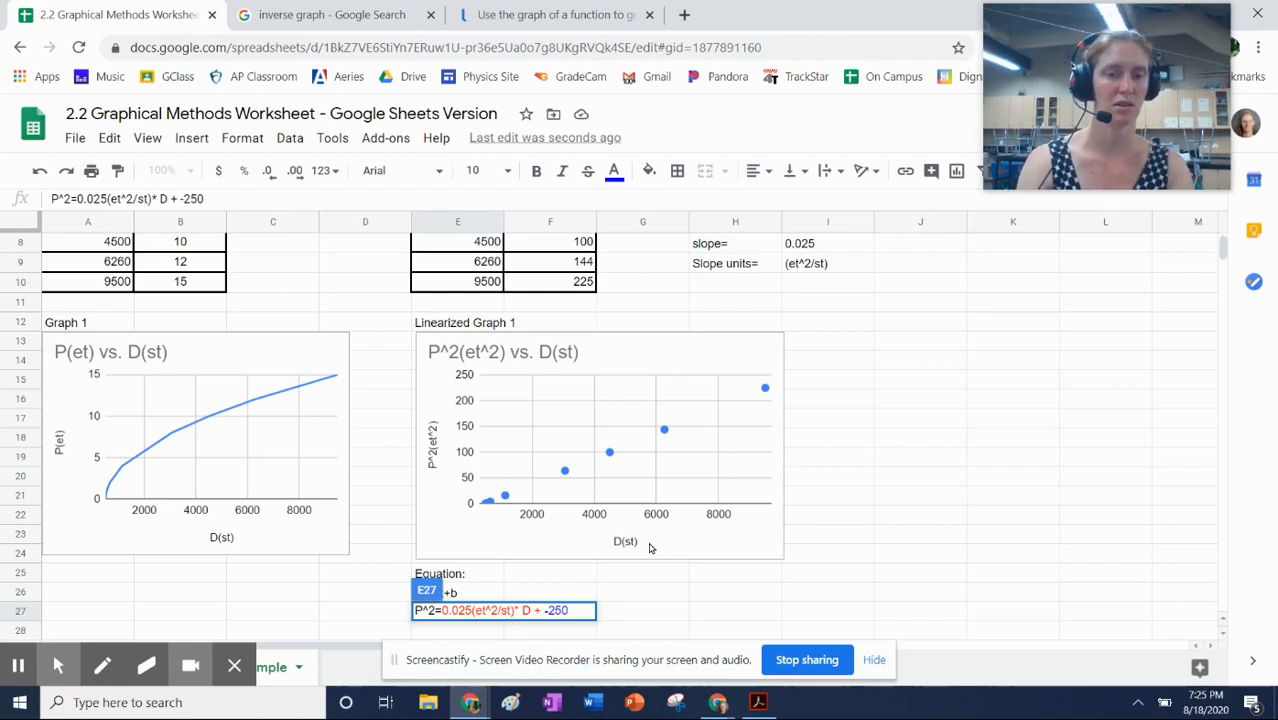
pyautogui.press('Return')
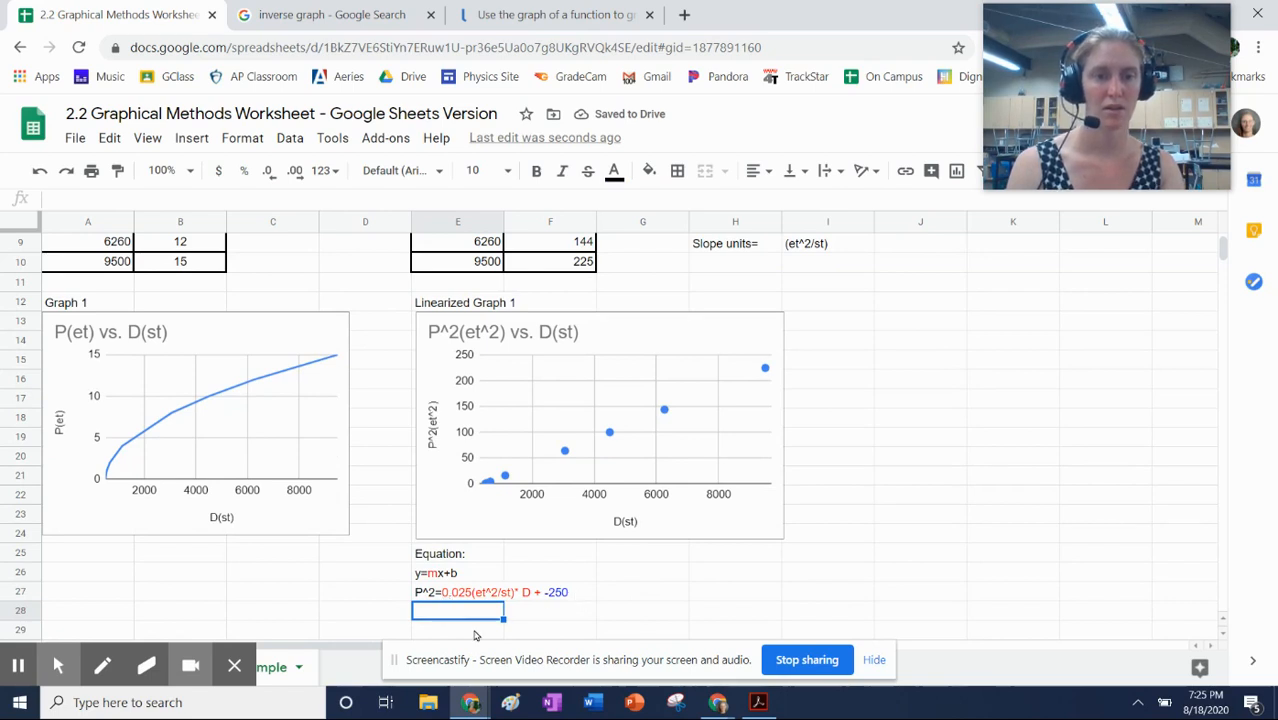
# - Reset the text color of the * D part of the equation in E27 to default black
pyautogui.click(527, 598)
pyautogui.click(466, 577)
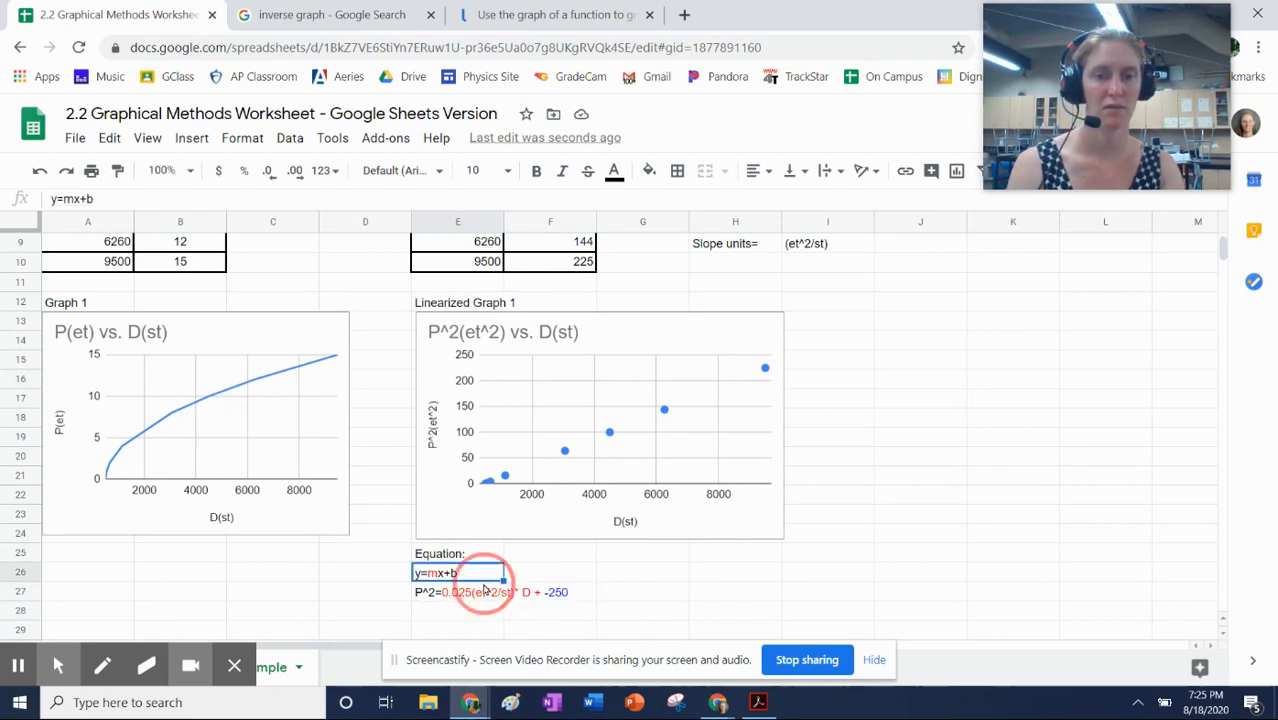
pyautogui.click(480, 592)
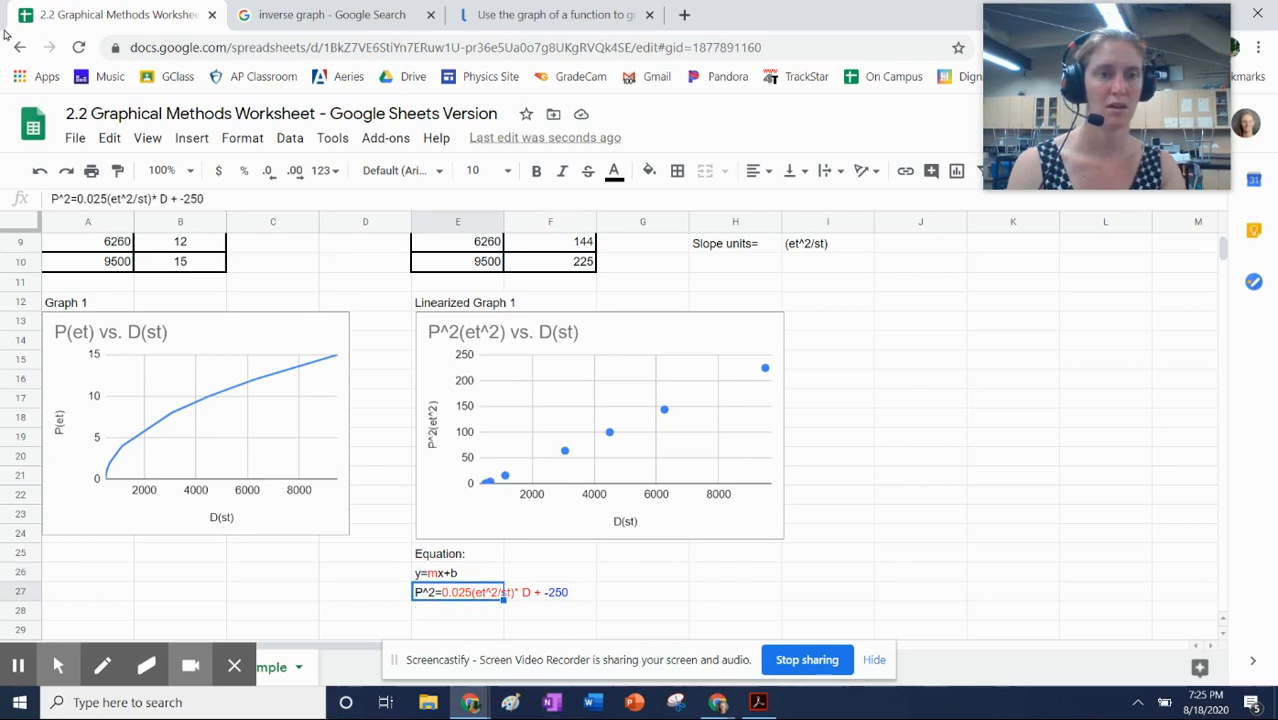
pyautogui.click(168, 199)
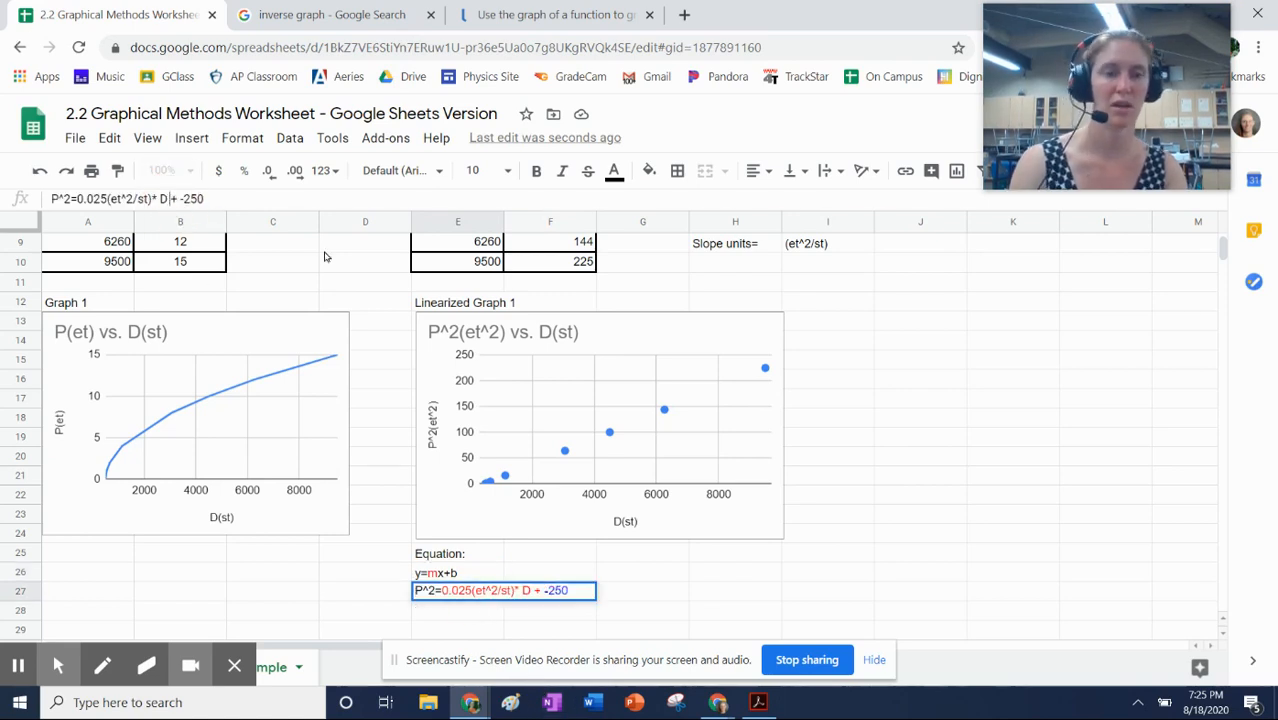
pyautogui.hotkey('shift', 'Left')
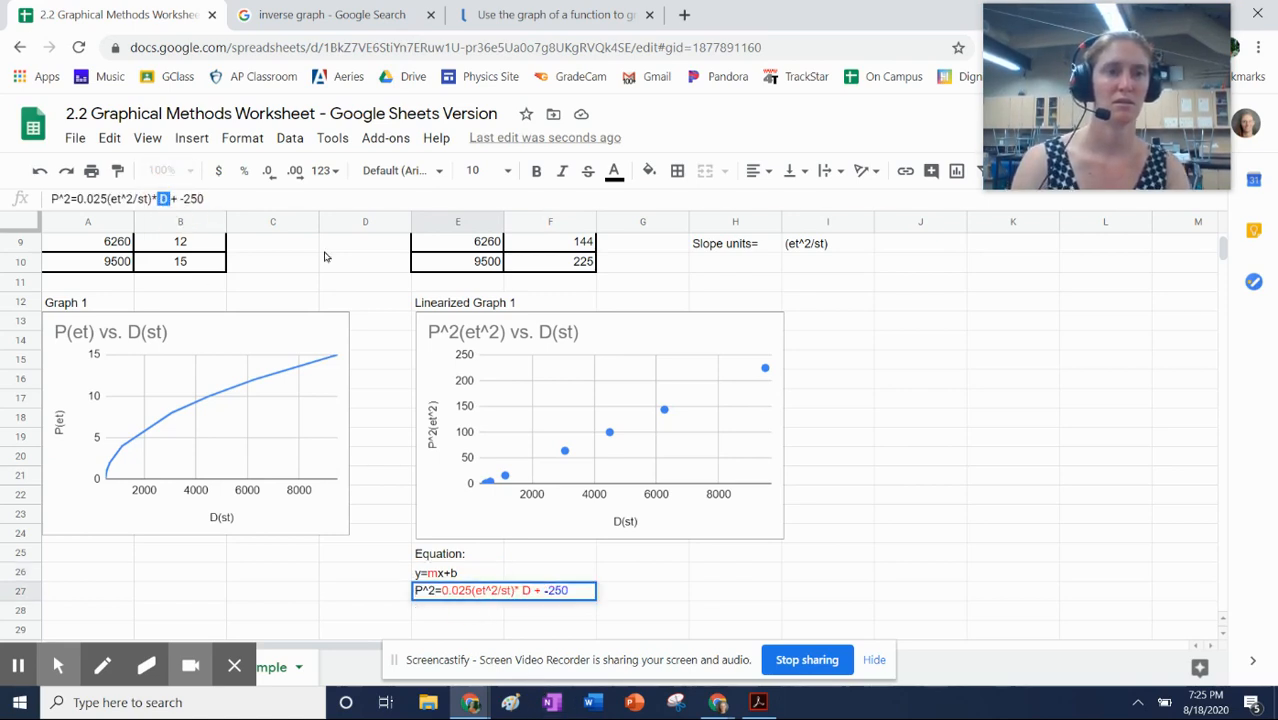
pyautogui.hotkey('shift', 'Left')
pyautogui.hotkey('shift', 'Left')
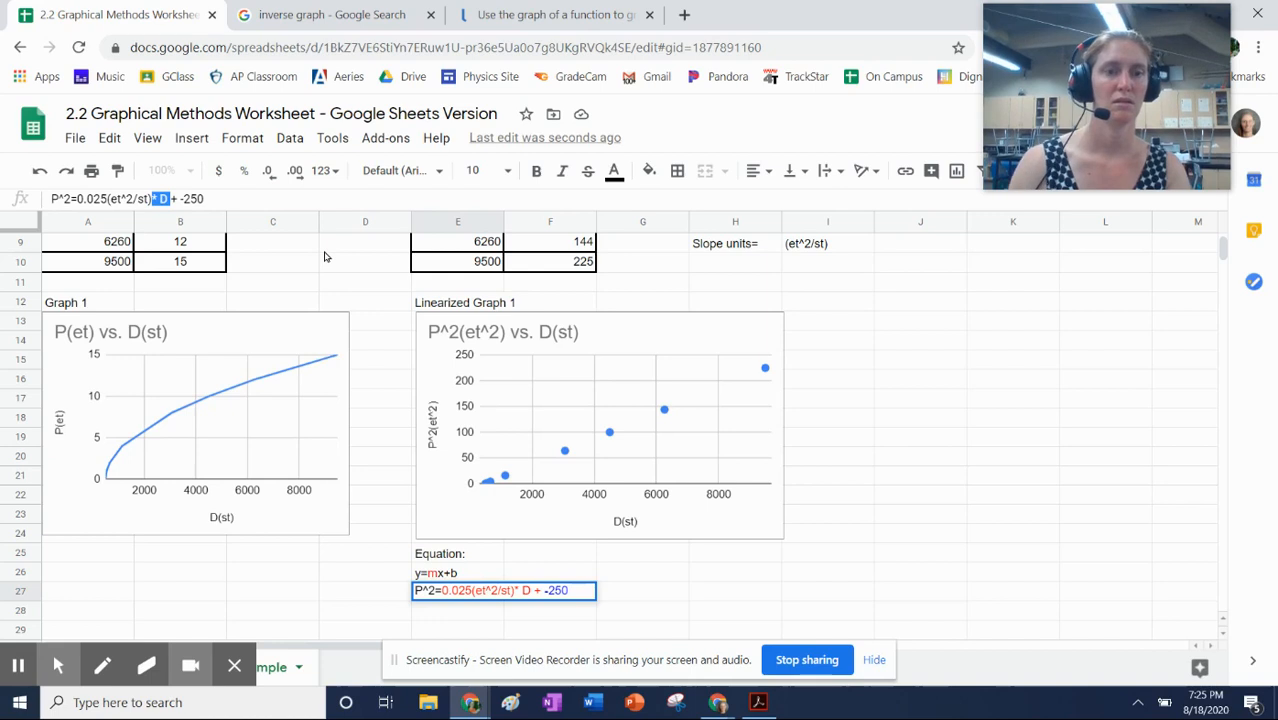
pyautogui.click(616, 186)
pyautogui.click(622, 205)
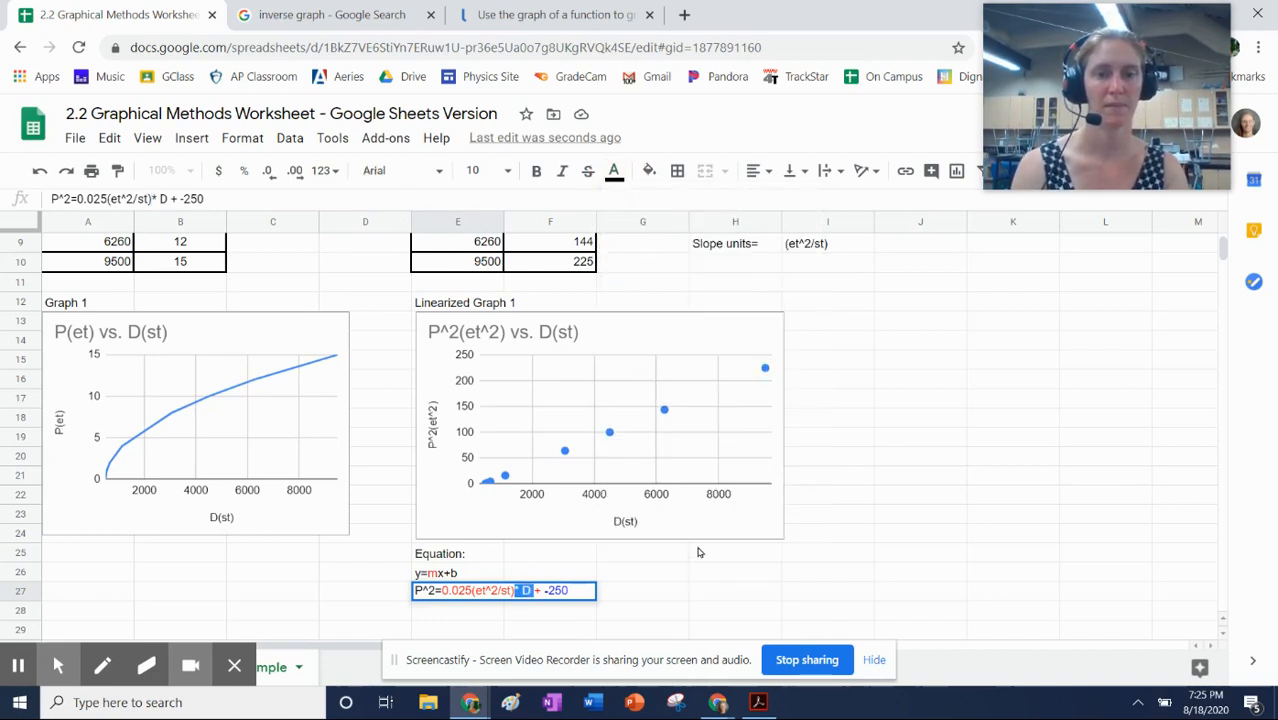
pyautogui.click(700, 578)
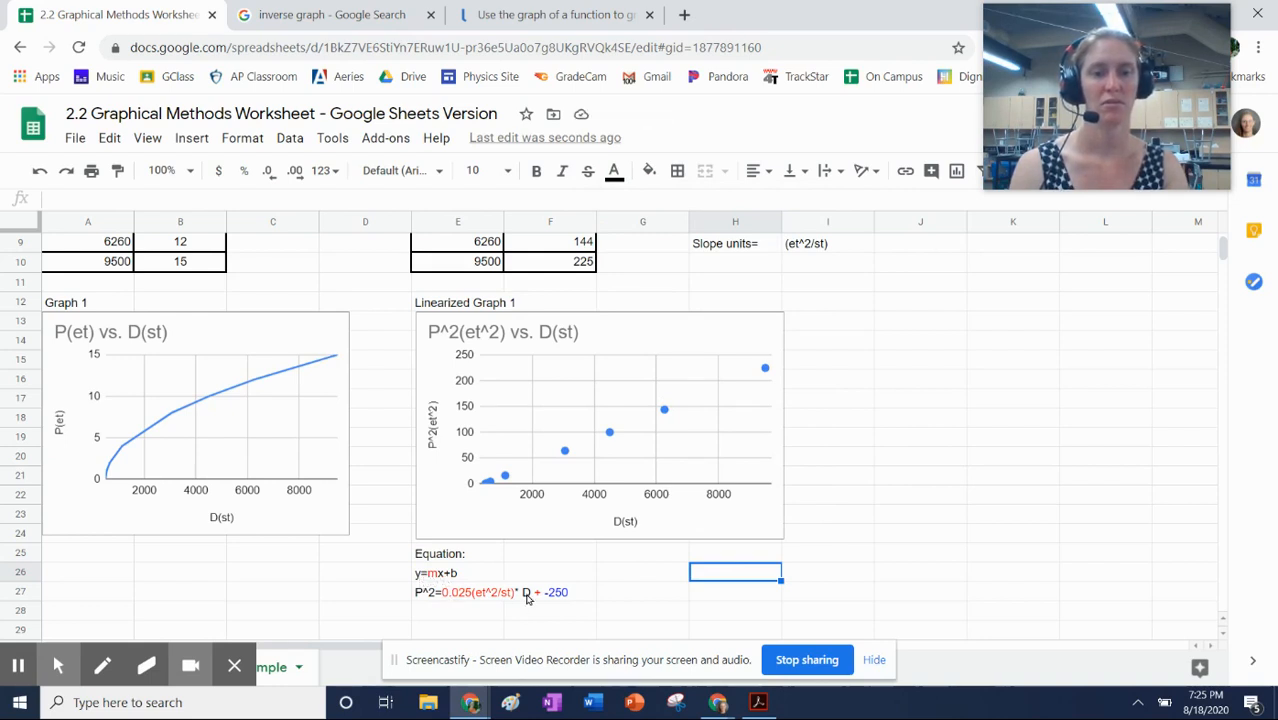
# - Color only the letter b in the y=mx+b equation in E26 blue
pyautogui.doubleClick(452, 576)
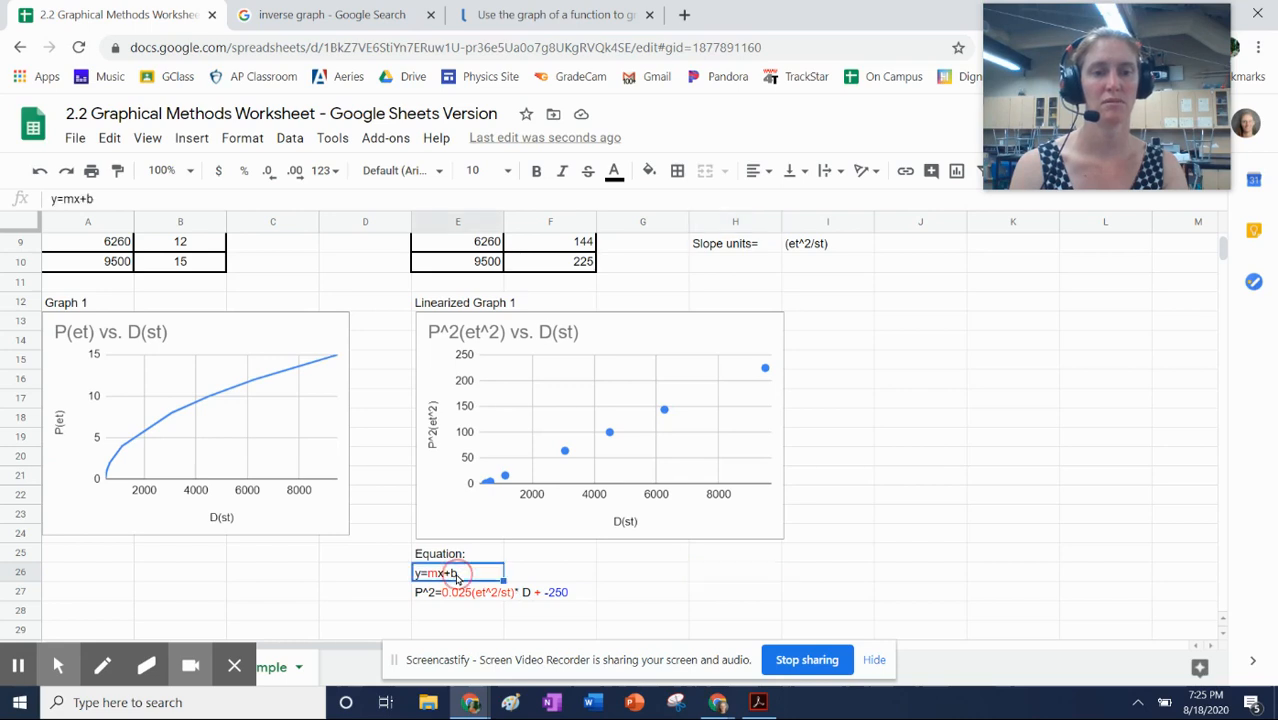
pyautogui.hotkey('shift', 'Left')
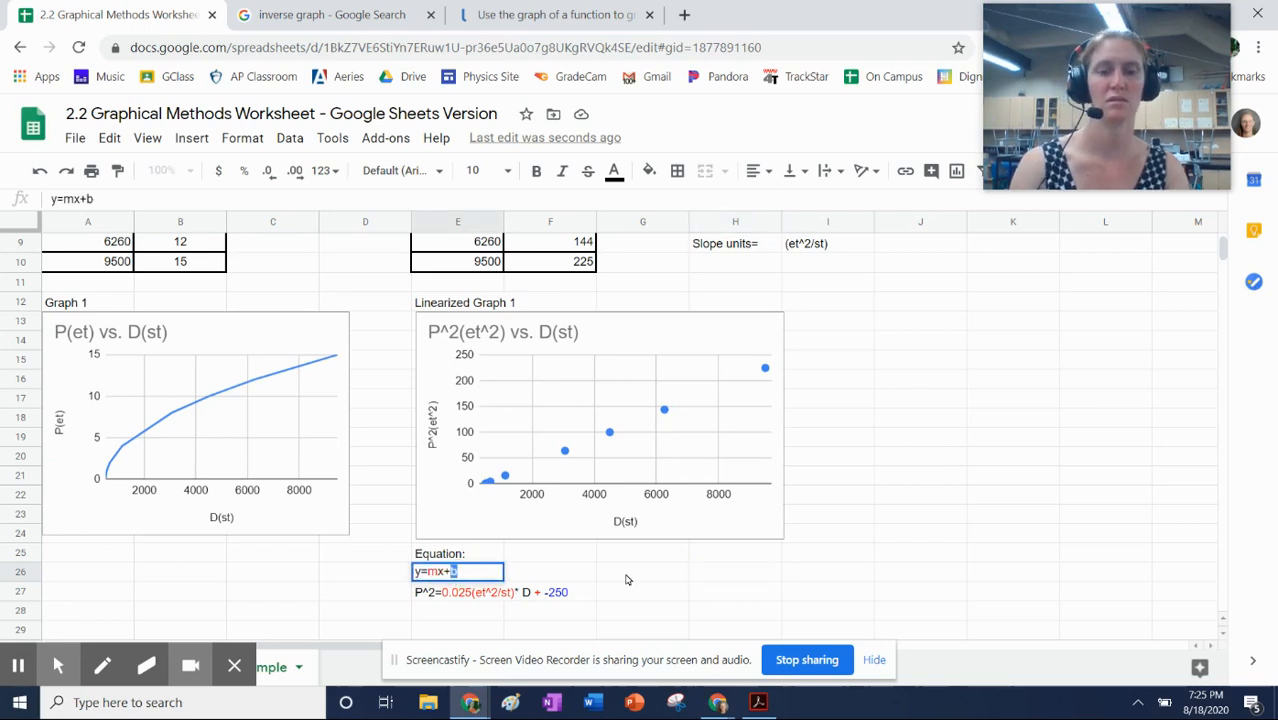
pyautogui.click(614, 177)
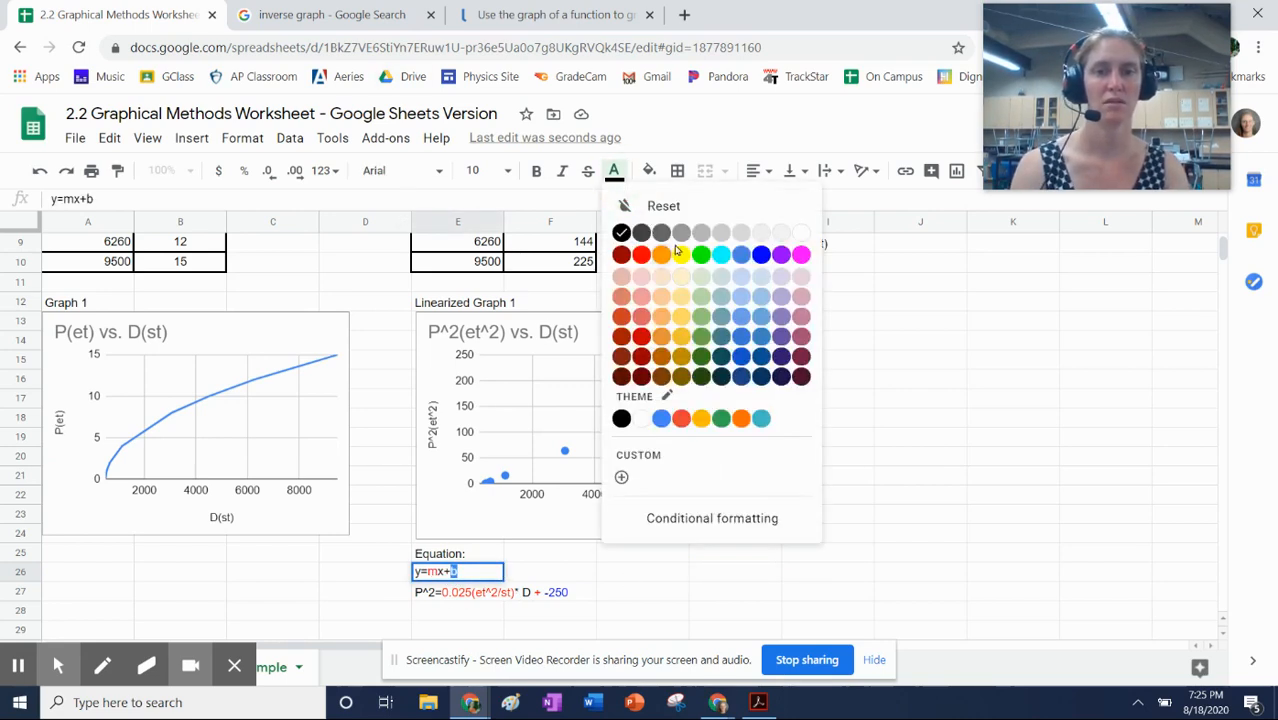
pyautogui.click(757, 262)
pyautogui.click(560, 612)
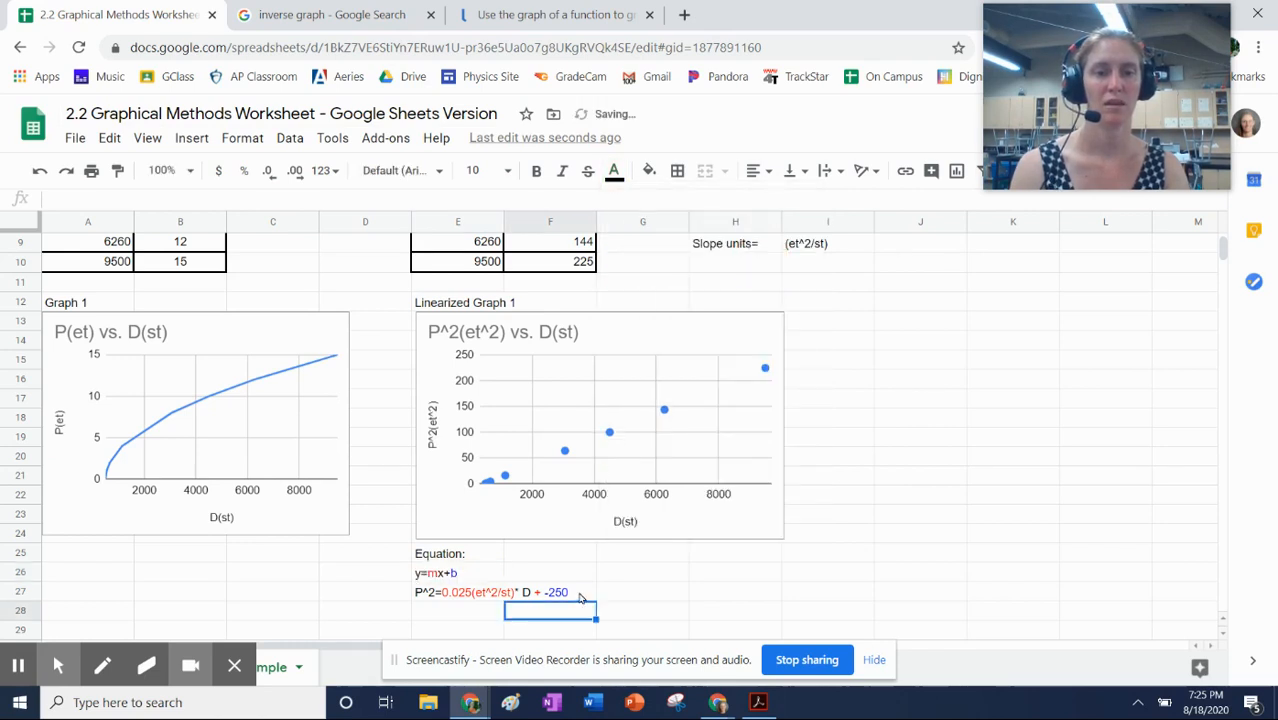
# - Append the units et^2 to the intercept -250 at the end of the equation in E27
pyautogui.click(487, 598)
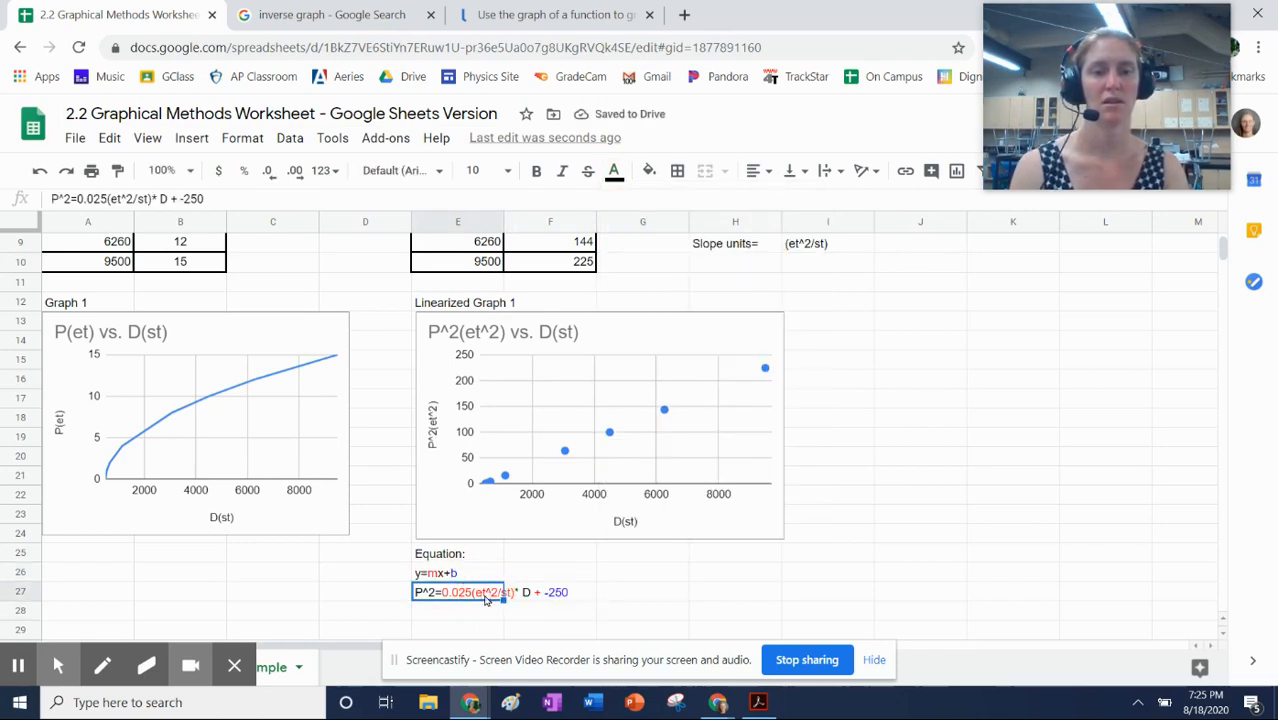
pyautogui.click(276, 197)
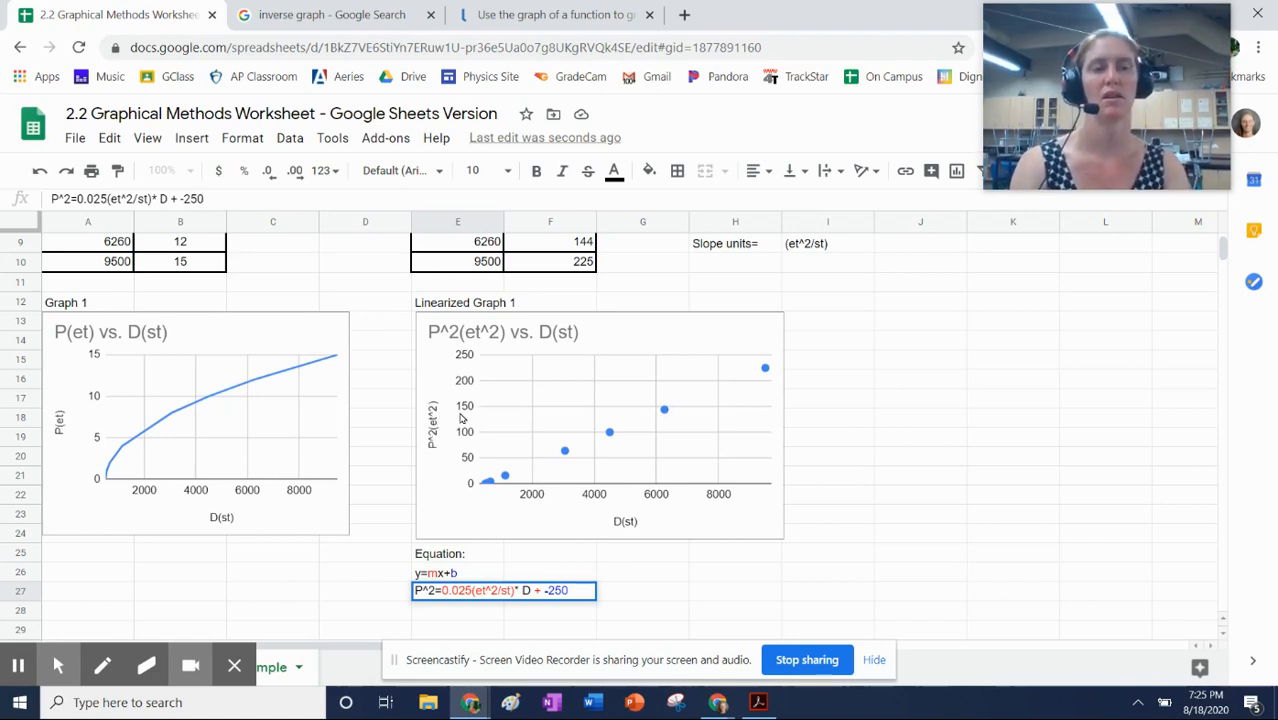
pyautogui.write('et')
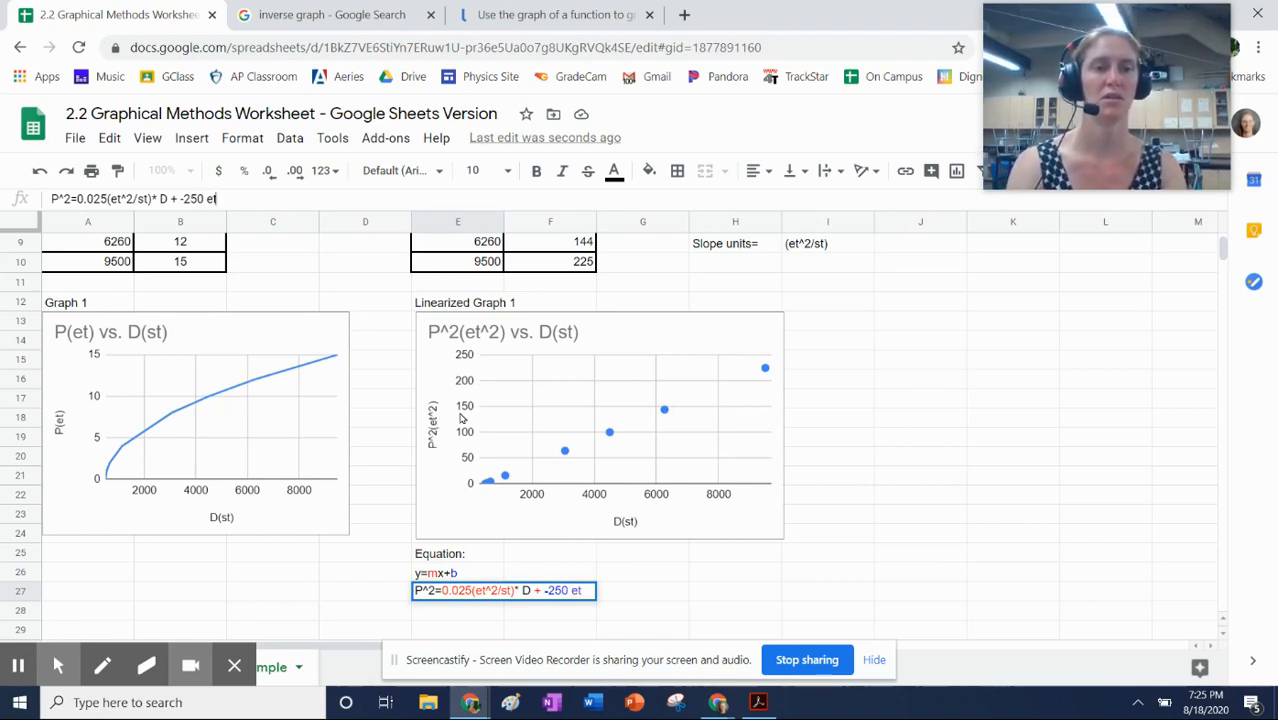
pyautogui.write('^2')
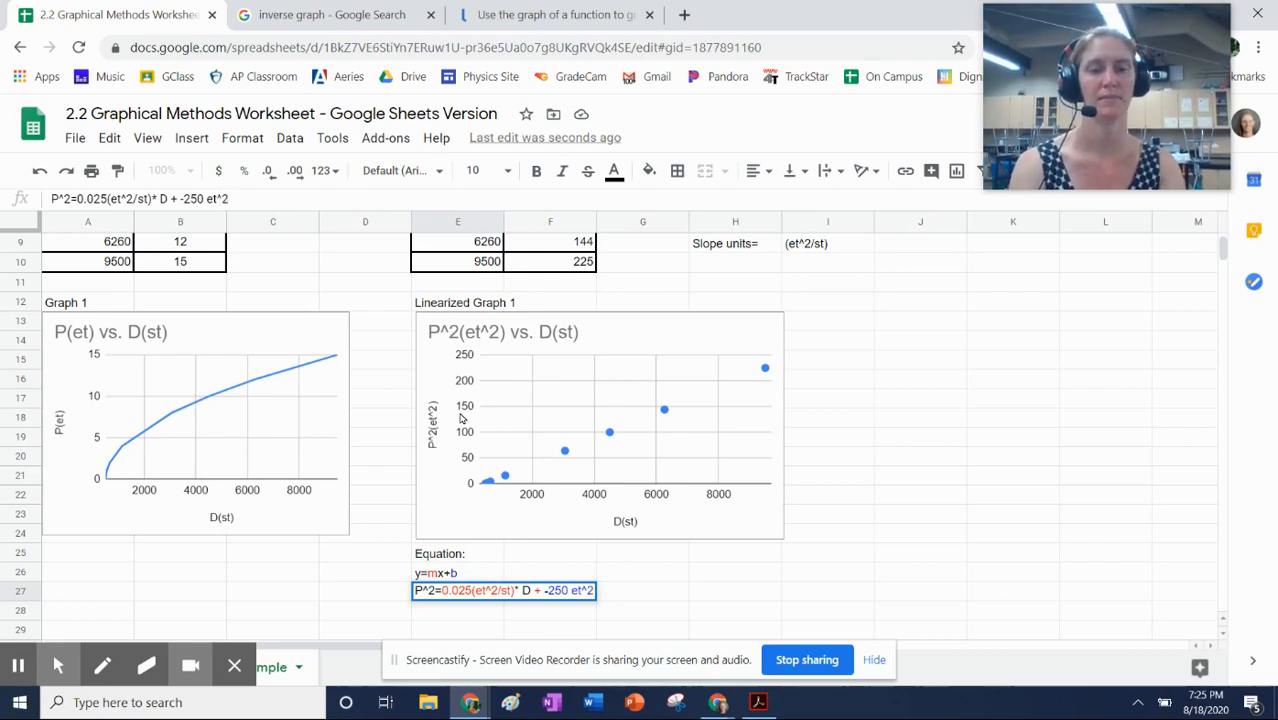
pyautogui.press('Return')
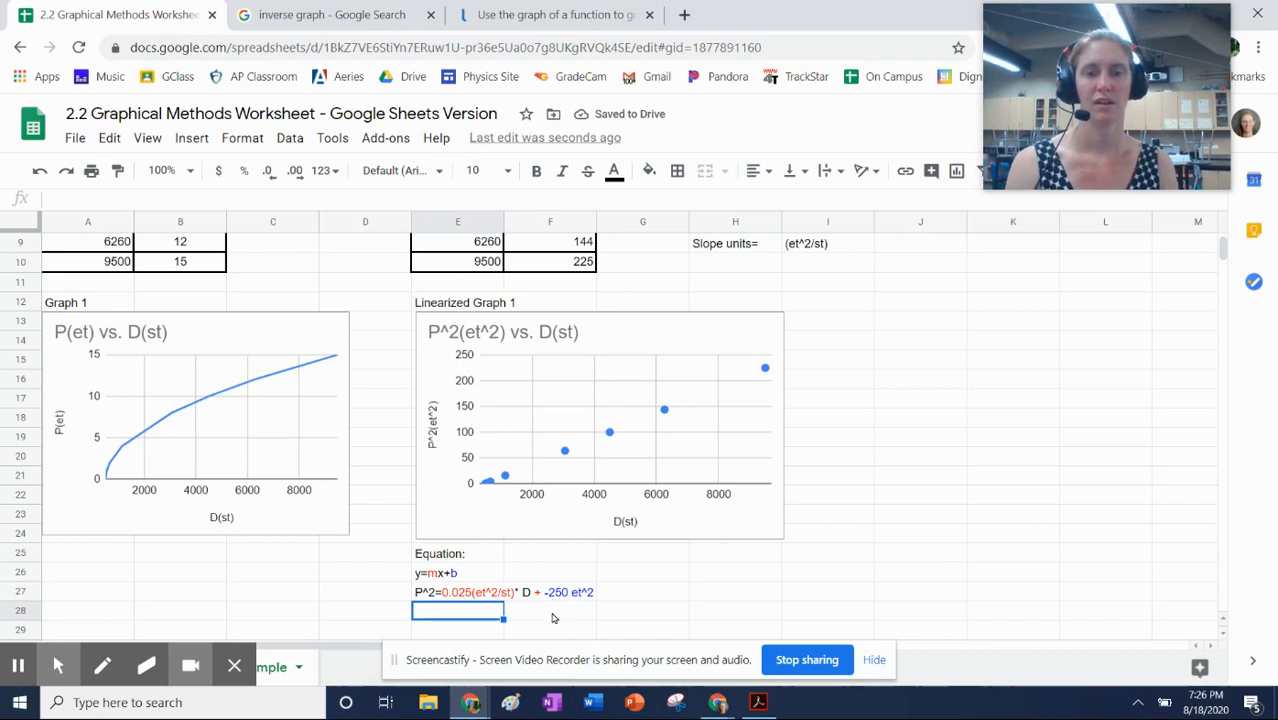
# - Return to cell A1 of the example, then open the Worksheet sheet and examine Data Set 1 with its graph and empty linearization area
pyautogui.press('Left')
pyautogui.press('Left')
pyautogui.press('Left')
pyautogui.press('Left')
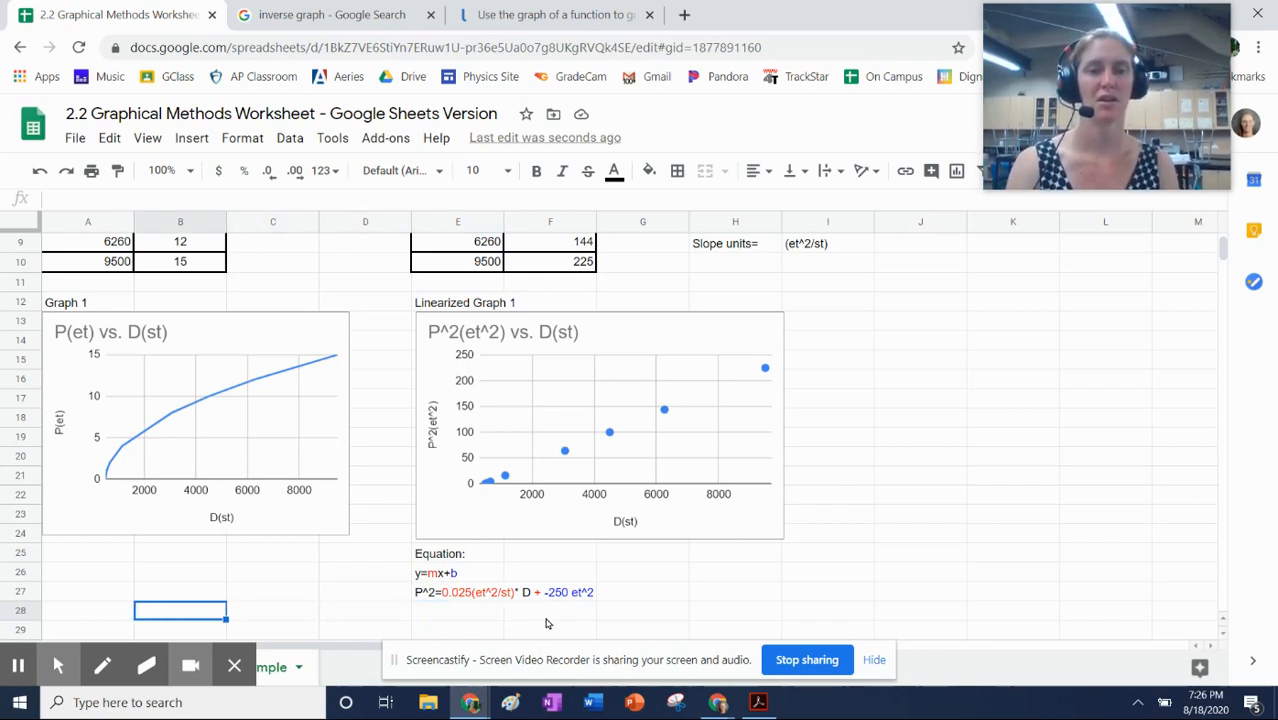
pyautogui.press('Up')
pyautogui.press('Up')
pyautogui.press('Up')
pyautogui.press('Up')
pyautogui.press('Up')
pyautogui.press('Up')
pyautogui.press('Up')
pyautogui.press('Up')
pyautogui.press('Up')
pyautogui.press('Up')
pyautogui.press('Up')
pyautogui.press('Up')
pyautogui.press('Up')
pyautogui.press('Up')
pyautogui.press('Up')
pyautogui.press('Up')
pyautogui.press('Up')
pyautogui.press('Up')
pyautogui.press('Up')
pyautogui.press('Up')
pyautogui.press('Up')
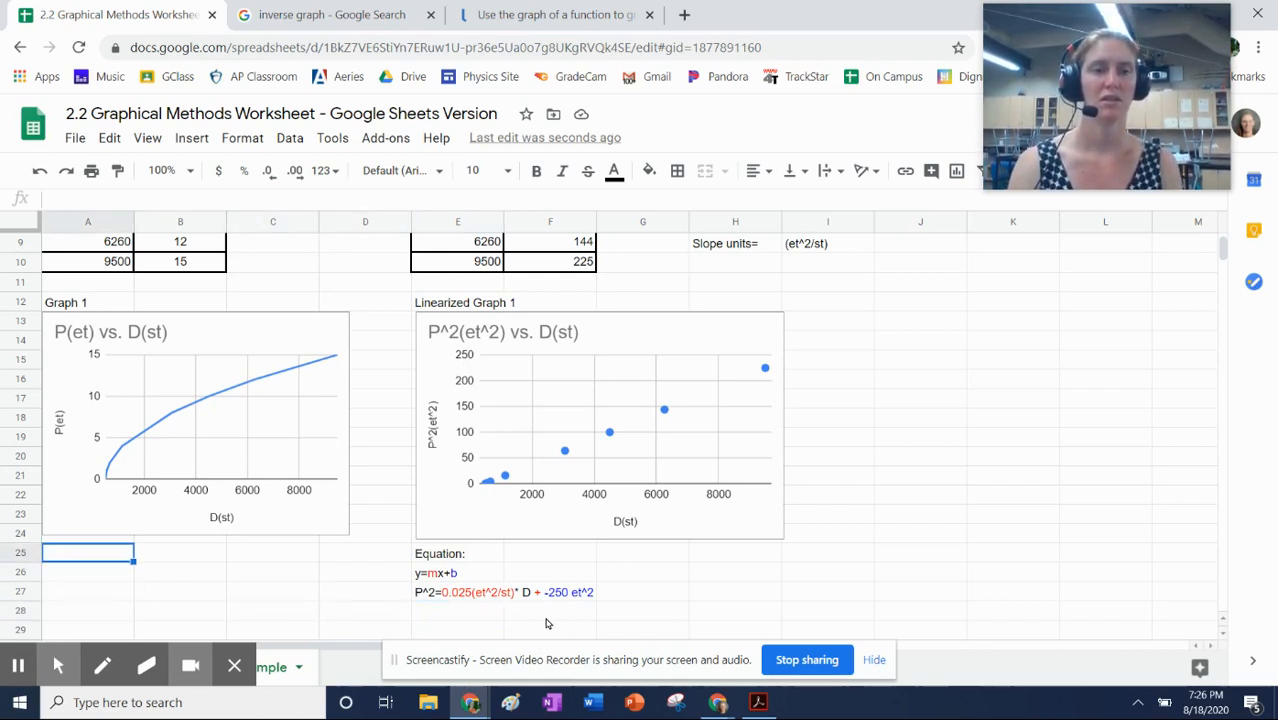
pyautogui.press('Up')
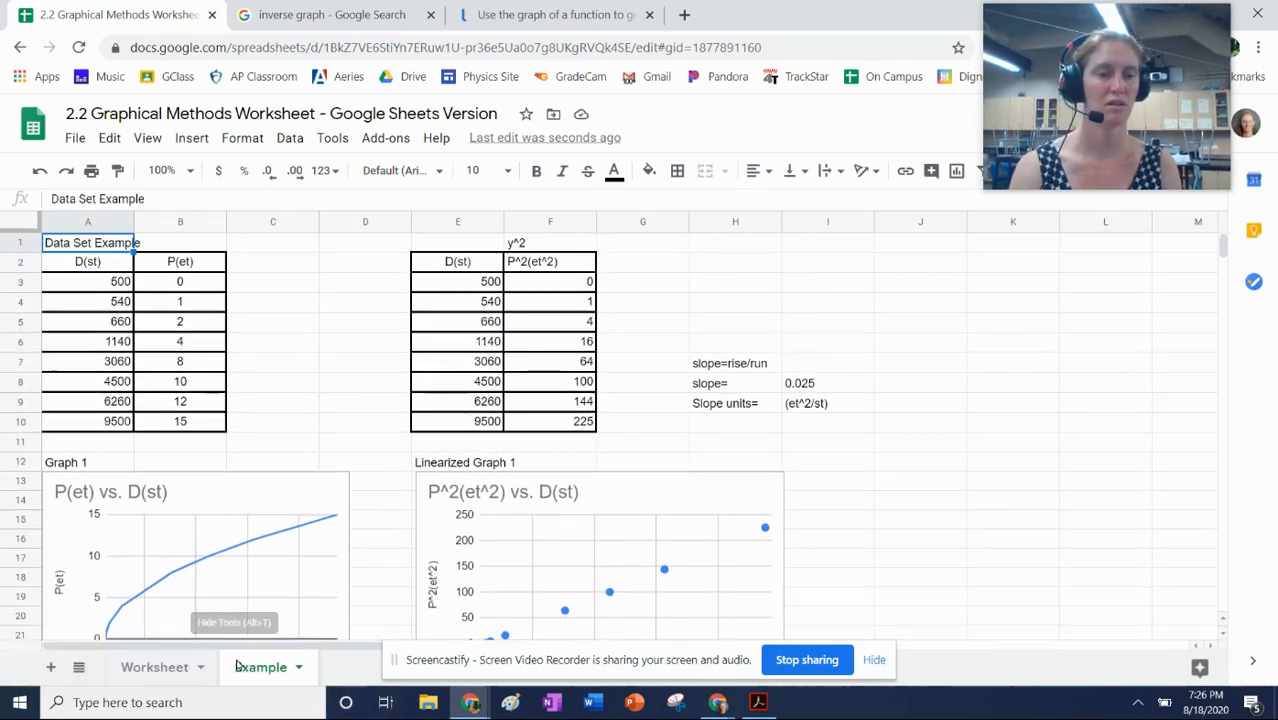
pyautogui.click(177, 672)
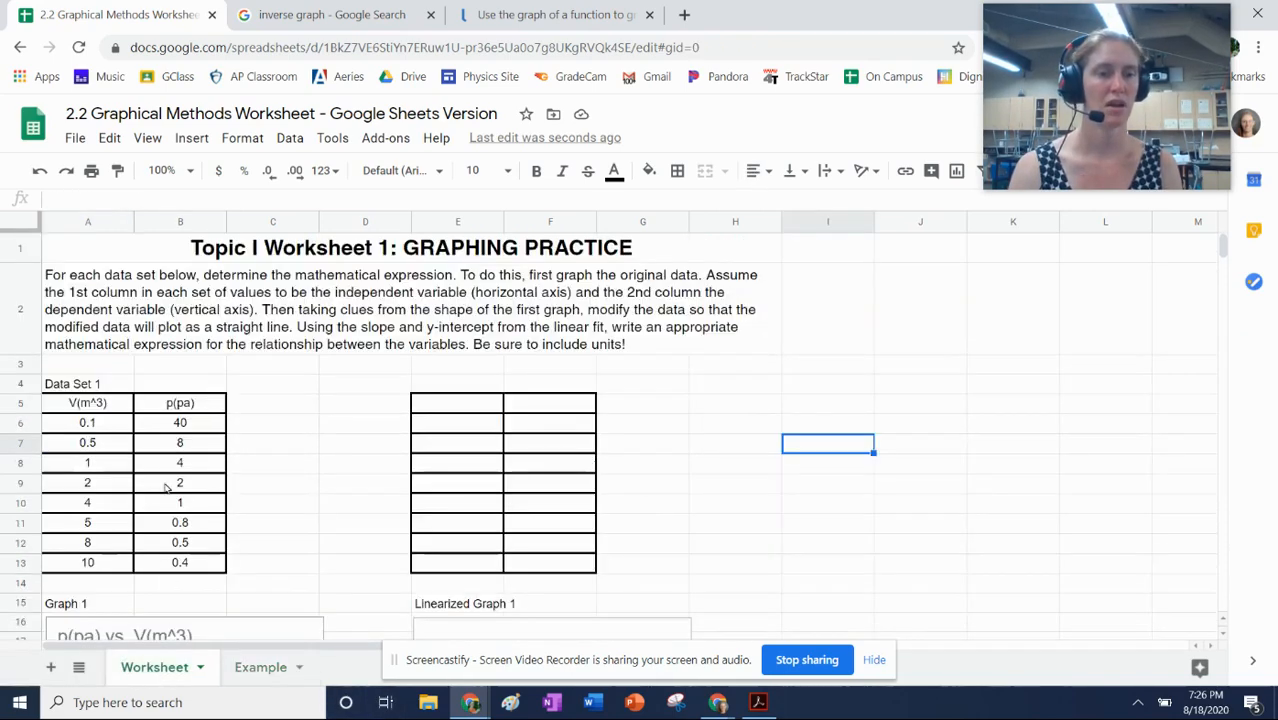
pyautogui.scroll(-2, 205, 410)
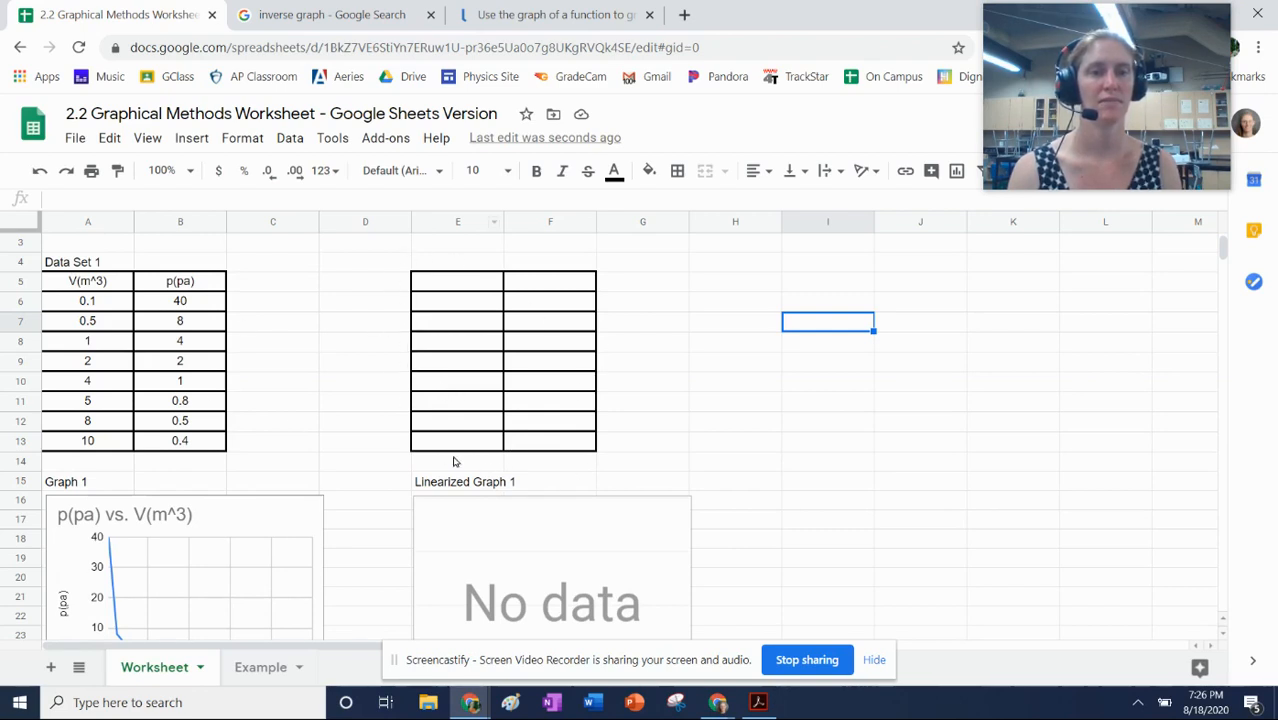
pyautogui.scroll(-2, 333, 447)
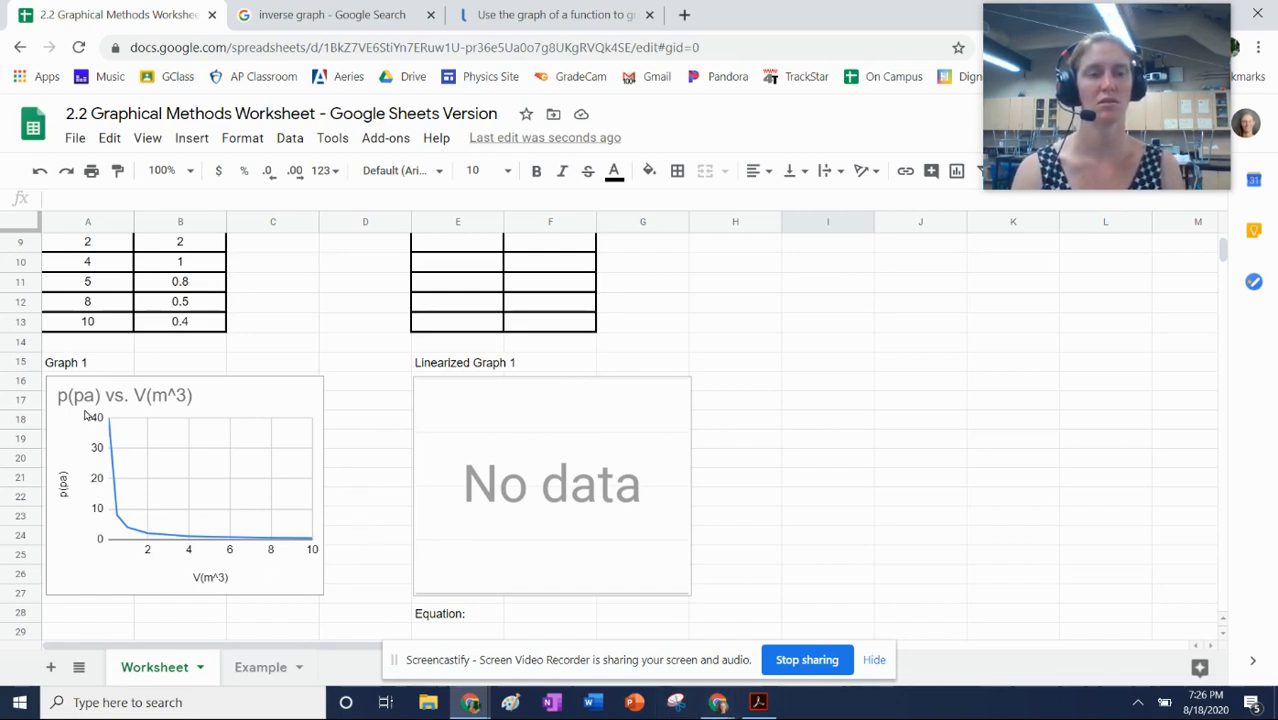
# - Switch to the Graphical Methods Summary Cheat Sheet PDF in Adobe Acrobat and compare its graph shapes and modifications with the worksheet's Graph 1 and Graph 2
pyautogui.click(758, 702)
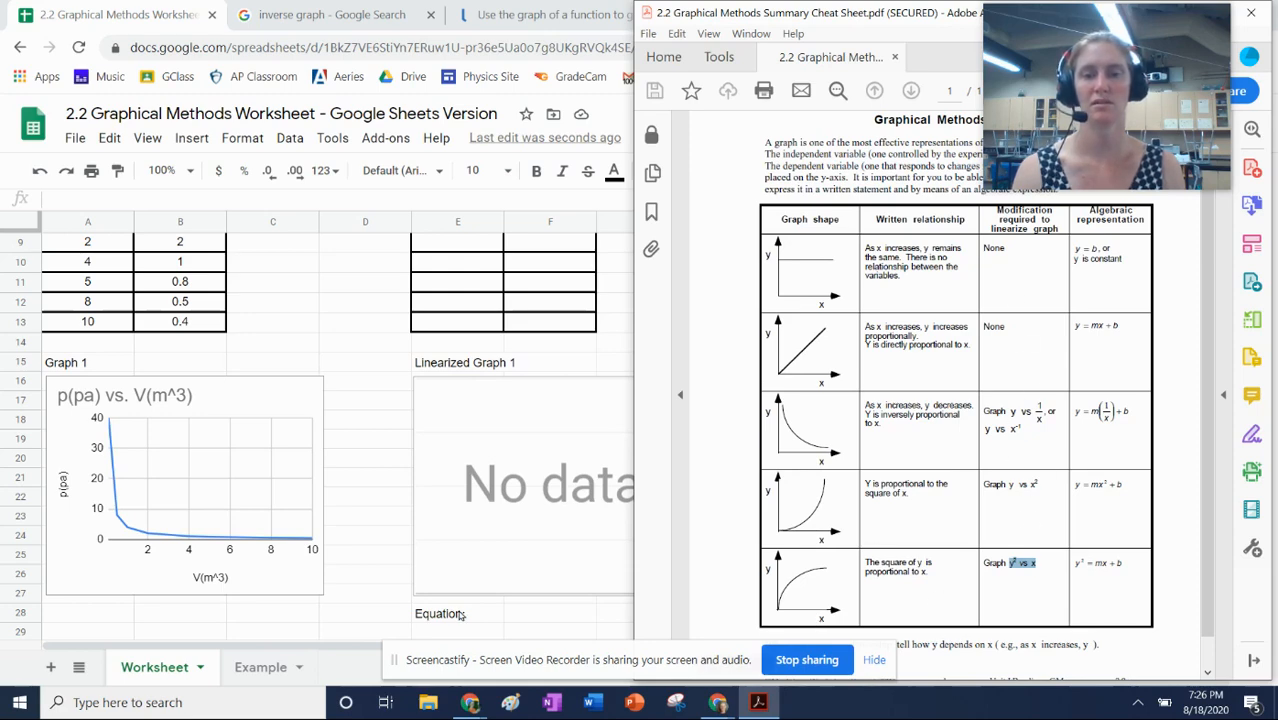
pyautogui.scroll(-10, 348, 475)
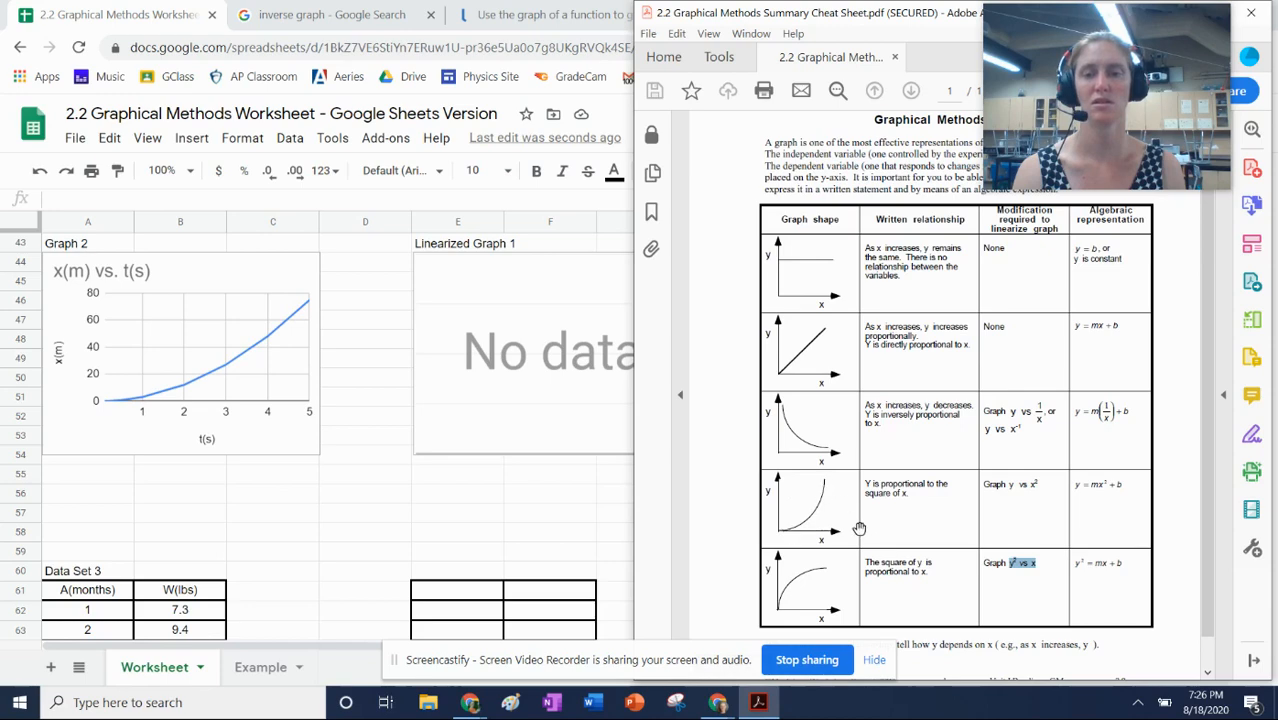
pyautogui.click(998, 492)
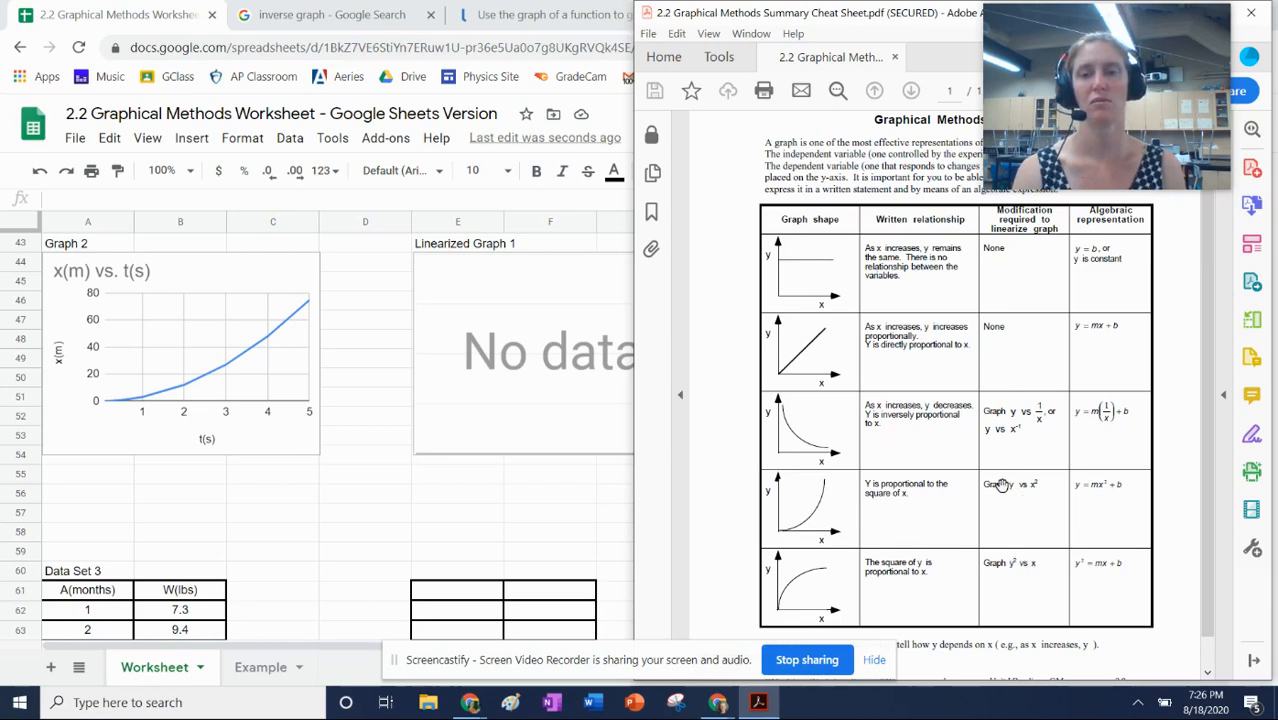